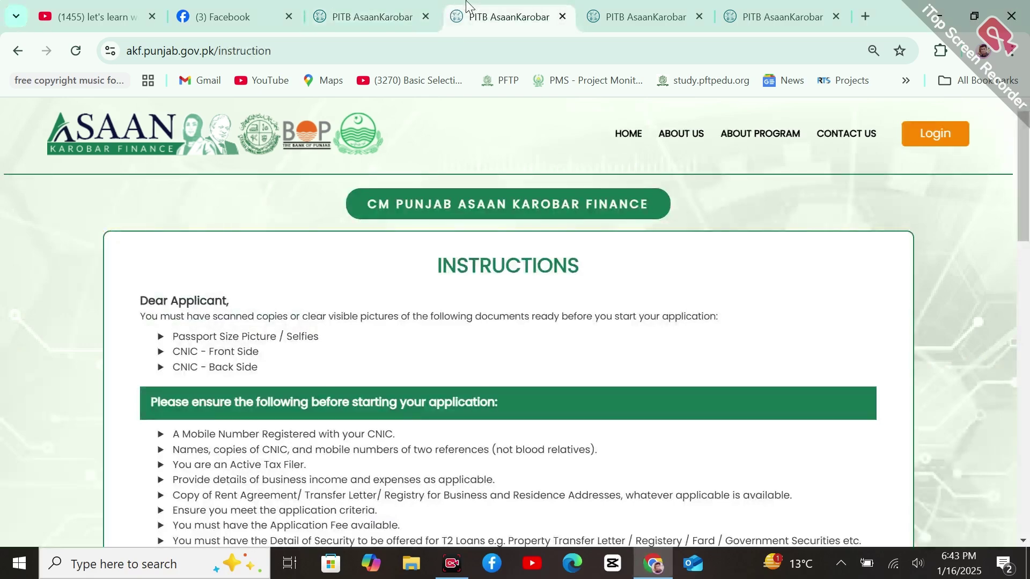
Scroll through the registration form and About Program tabs, then switch to the portal's landing page tab
mouse_move(1028, 221)
mouse_down()
mouse_move(1028, 467)
mouse_move(1028, 223)
mouse_up()
click(611, 6)
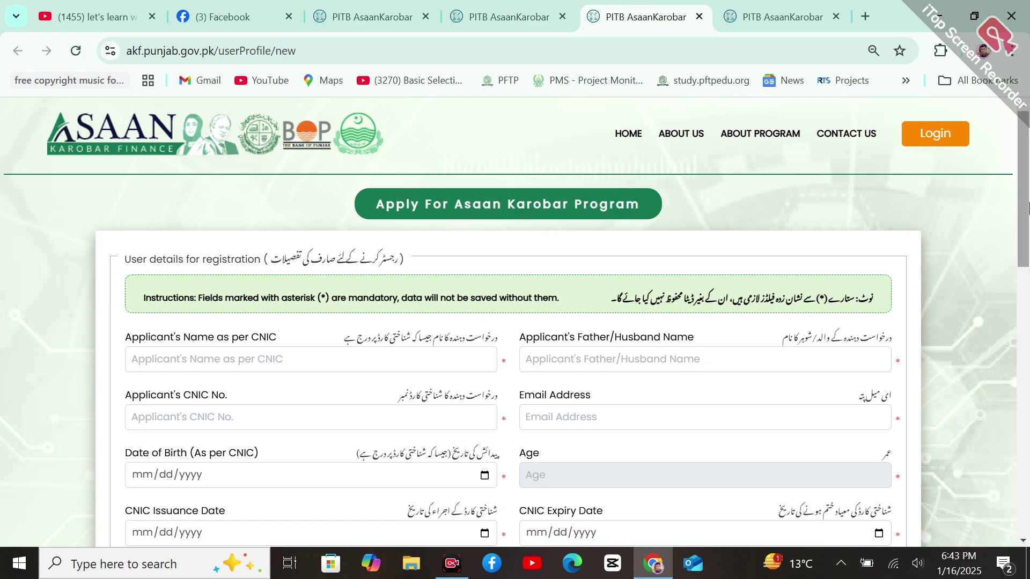
drag(1029, 203, 1029, 175)
click(787, 5)
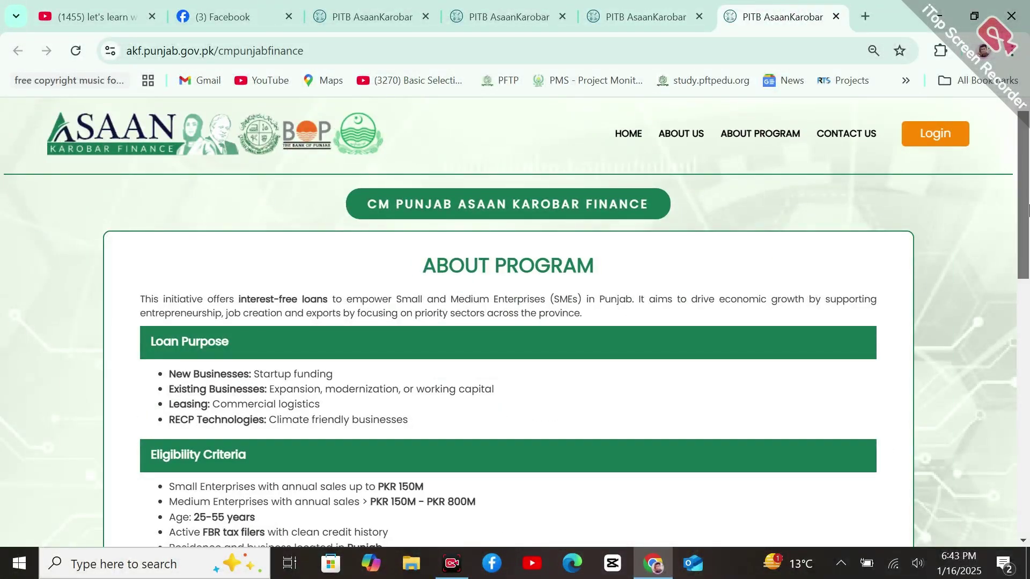
mouse_move(1029, 197)
mouse_down()
mouse_move(1027, 499)
mouse_move(1029, 189)
mouse_up()
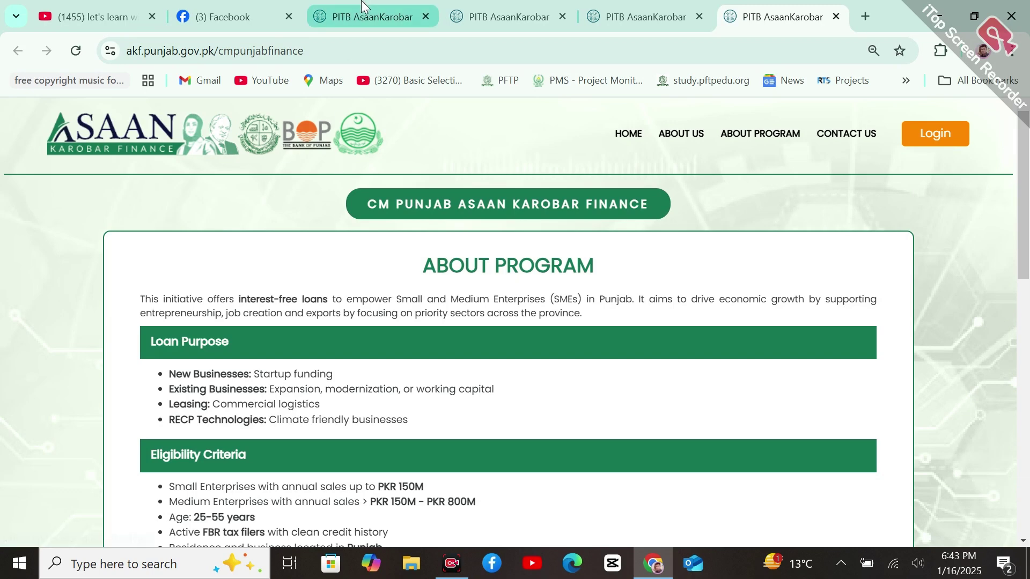
click(362, 6)
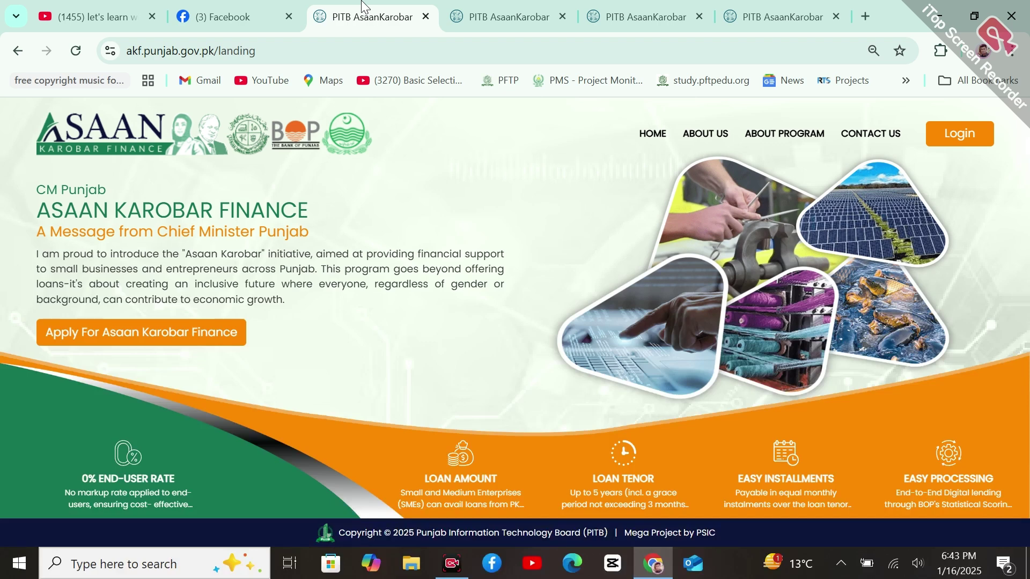
Flip between the instructions and landing tabs, selecting the landing page address without changing it
click(494, 8)
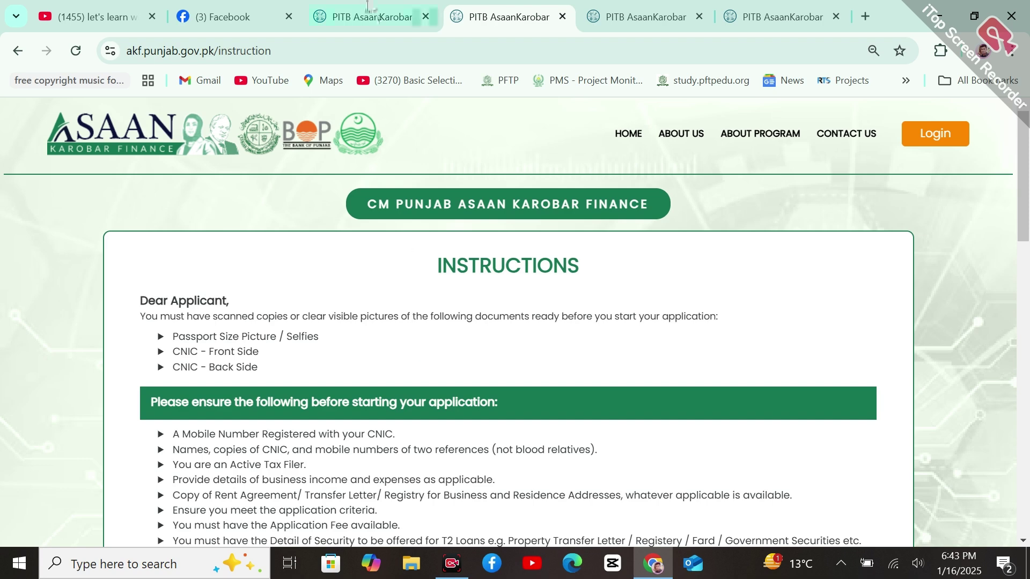
click(397, 16)
click(445, 7)
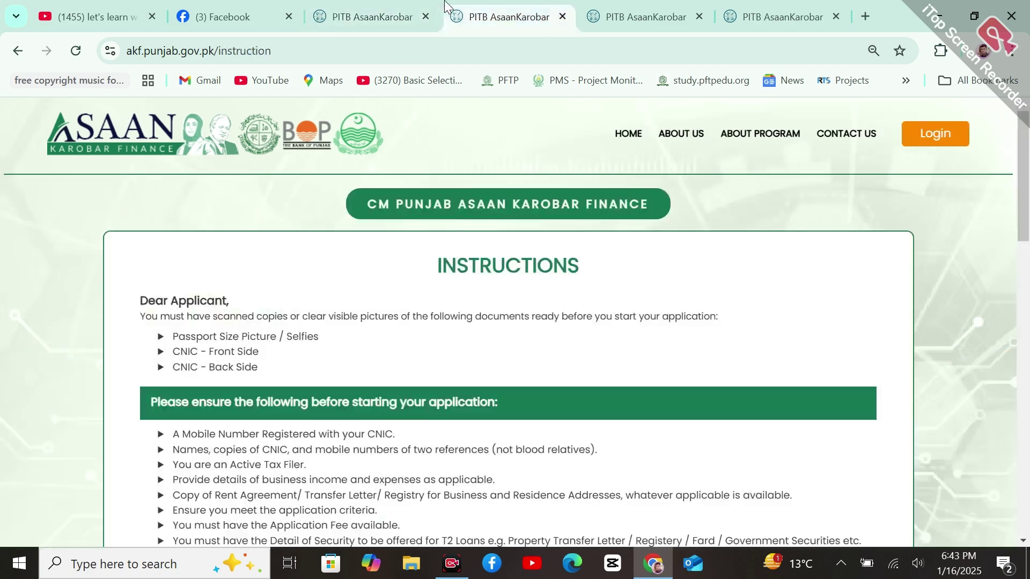
click(347, 16)
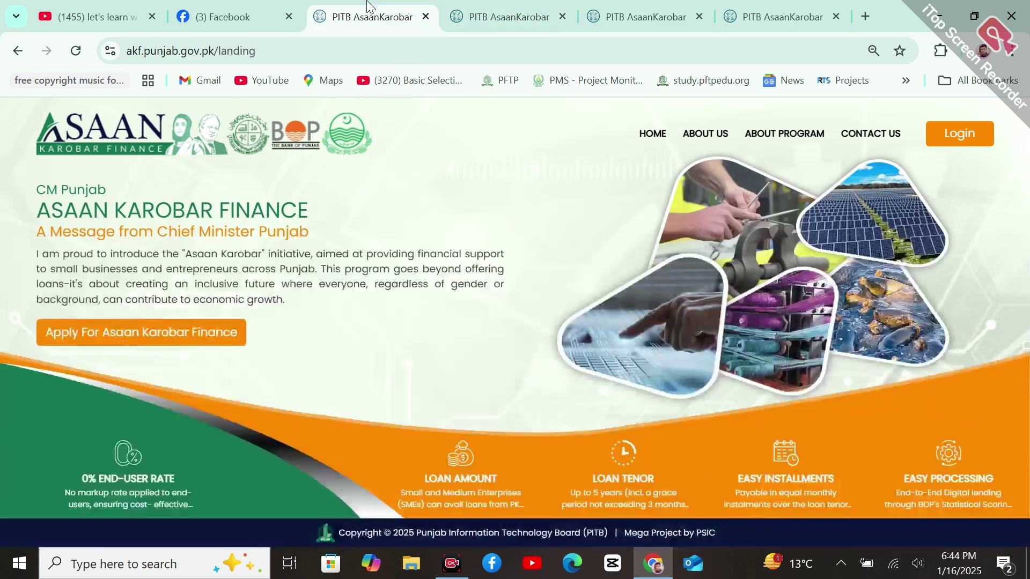
double_click(290, 56)
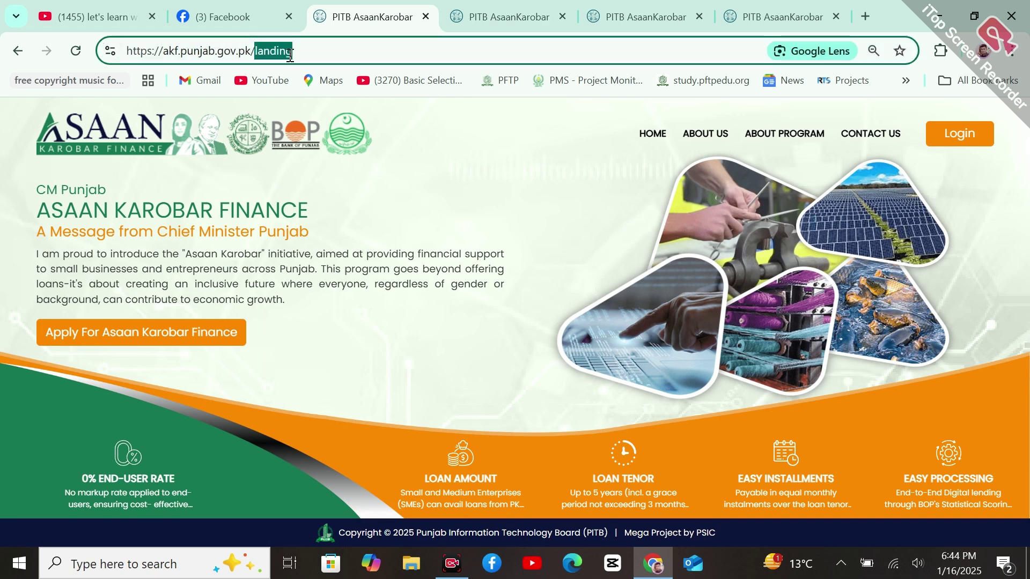
click(326, 54)
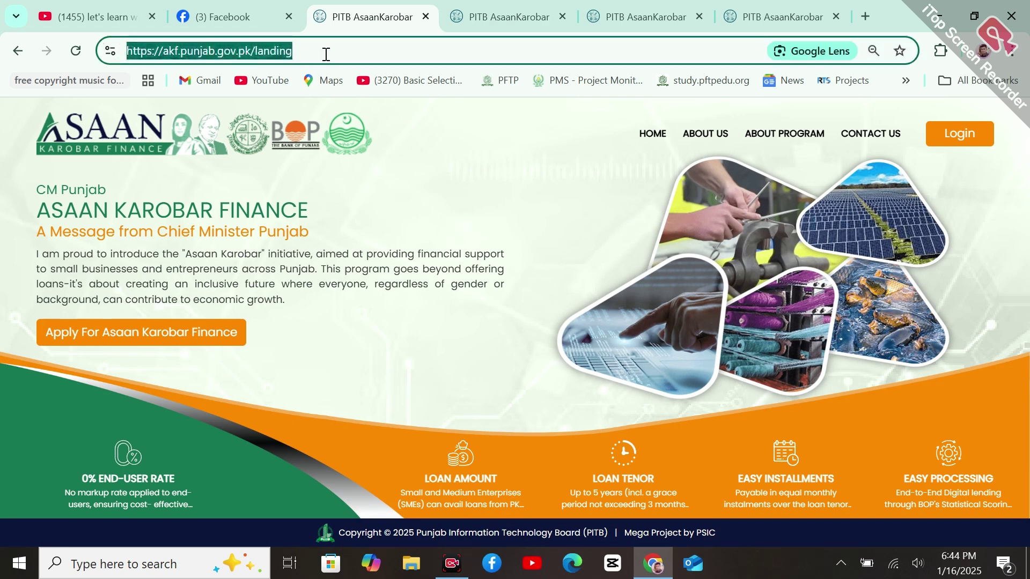
click(520, 194)
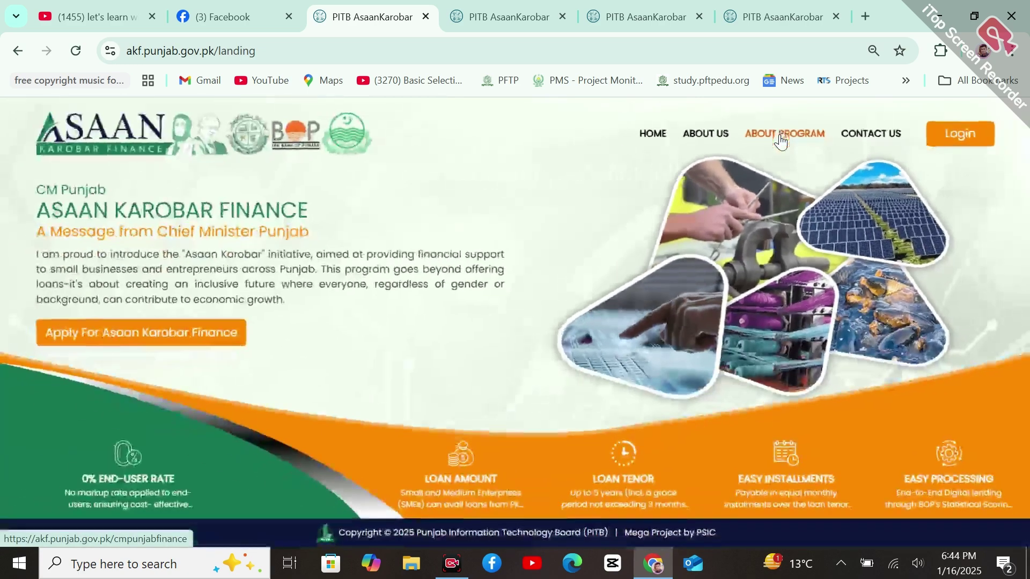
Open Chrome's Delete browsing data page, then zoom the Instructions tab to 100%
click(571, 8)
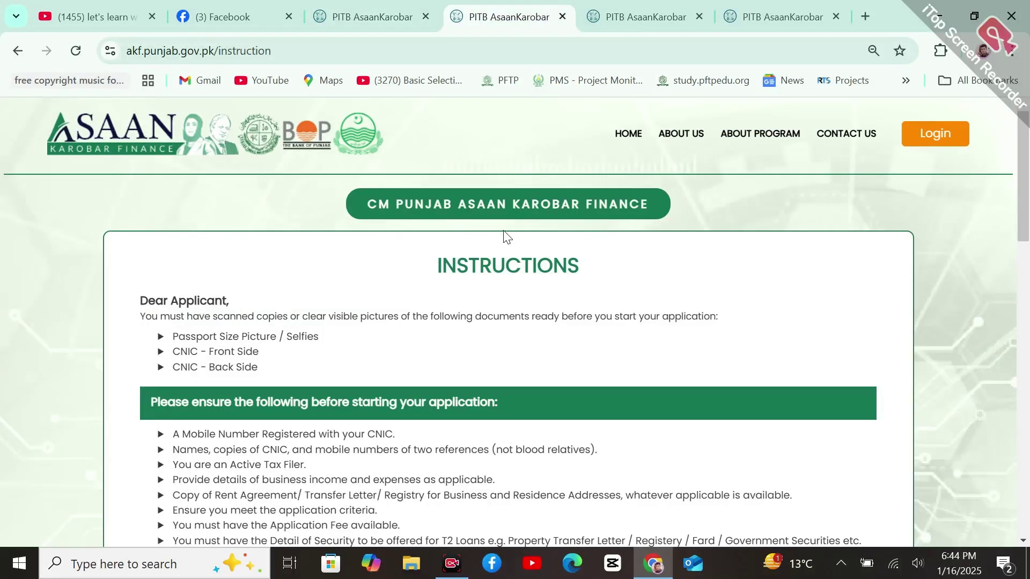
click(1012, 50)
click(982, 384)
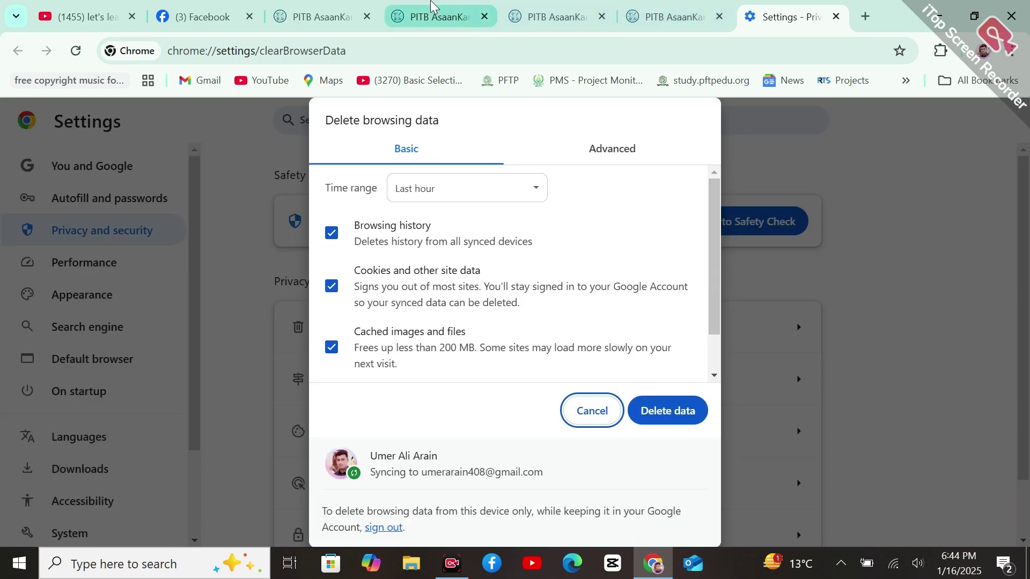
click(432, 10)
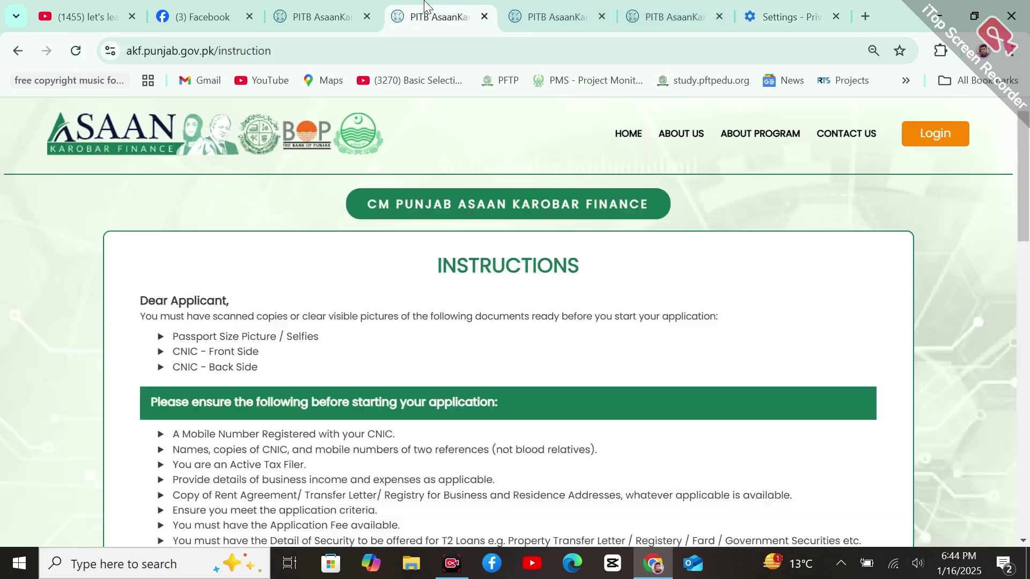
click(1012, 51)
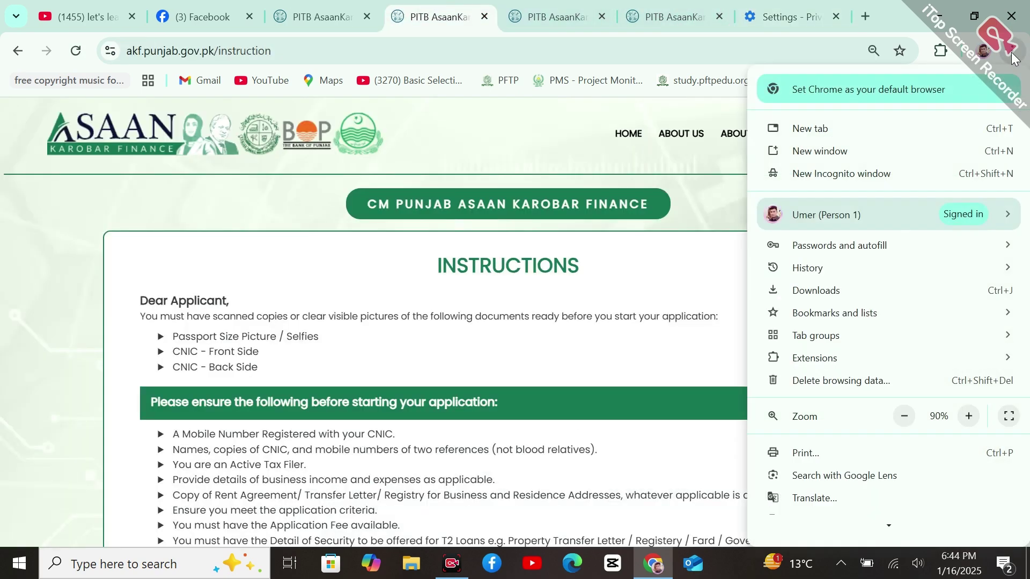
click(972, 421)
click(651, 358)
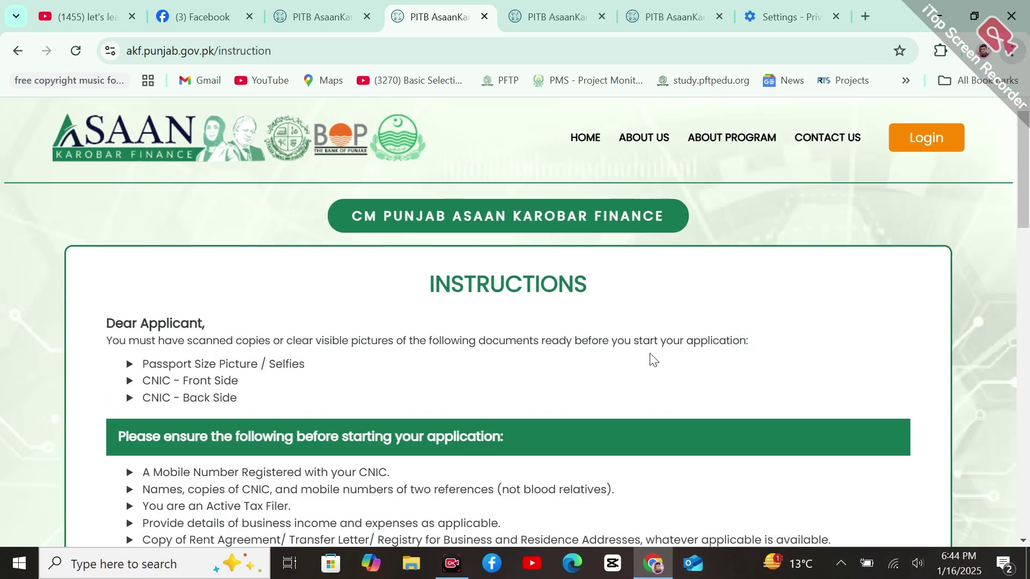
scroll(1028, 152, down, 3)
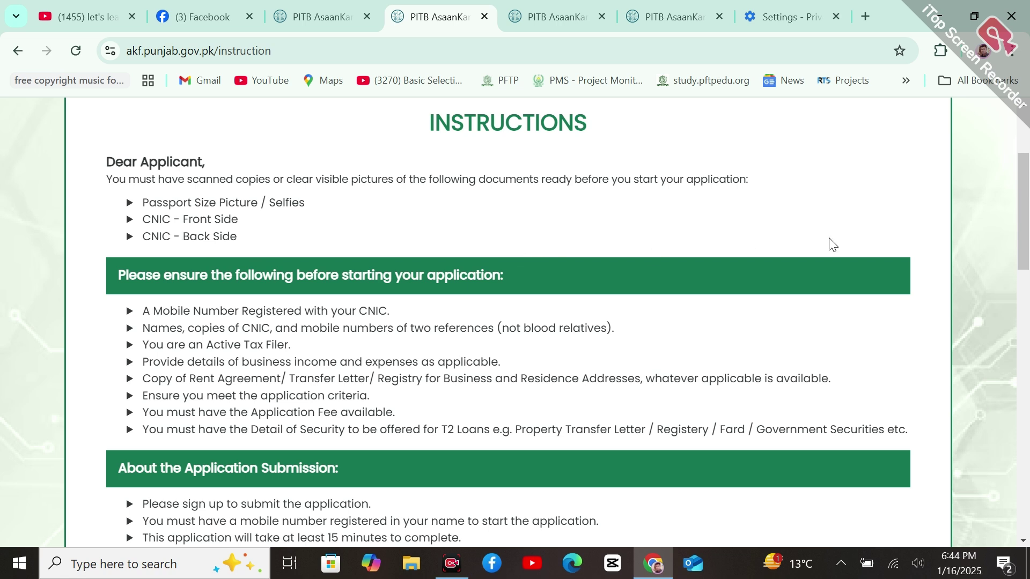
scroll(1027, 235, down, 1)
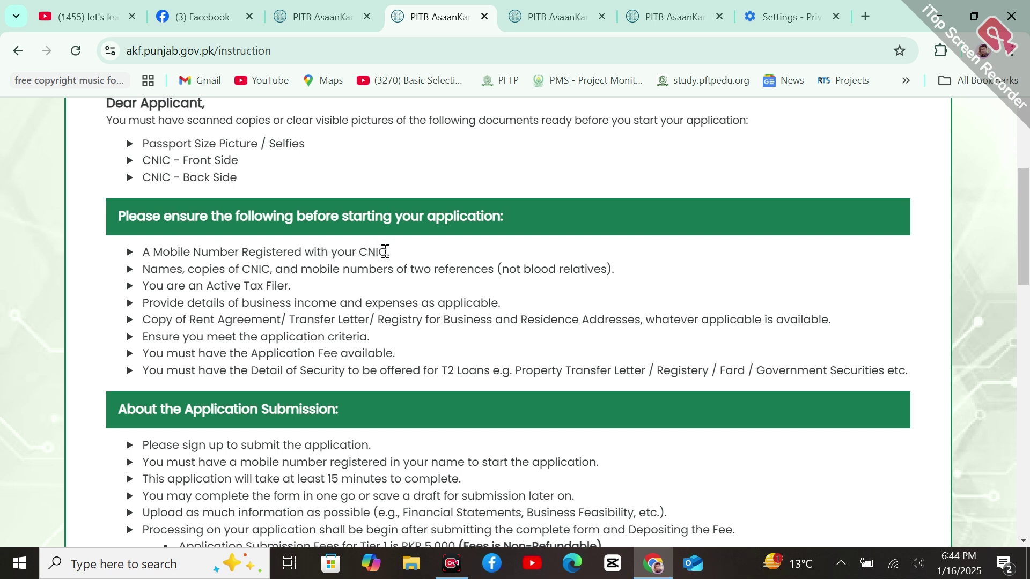
drag(388, 252, 141, 260)
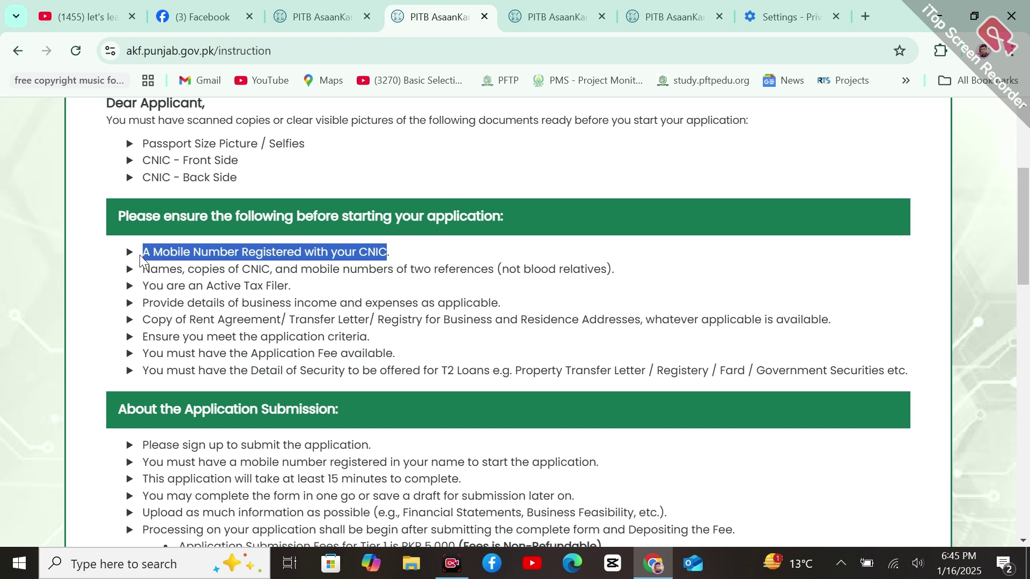
click(142, 262)
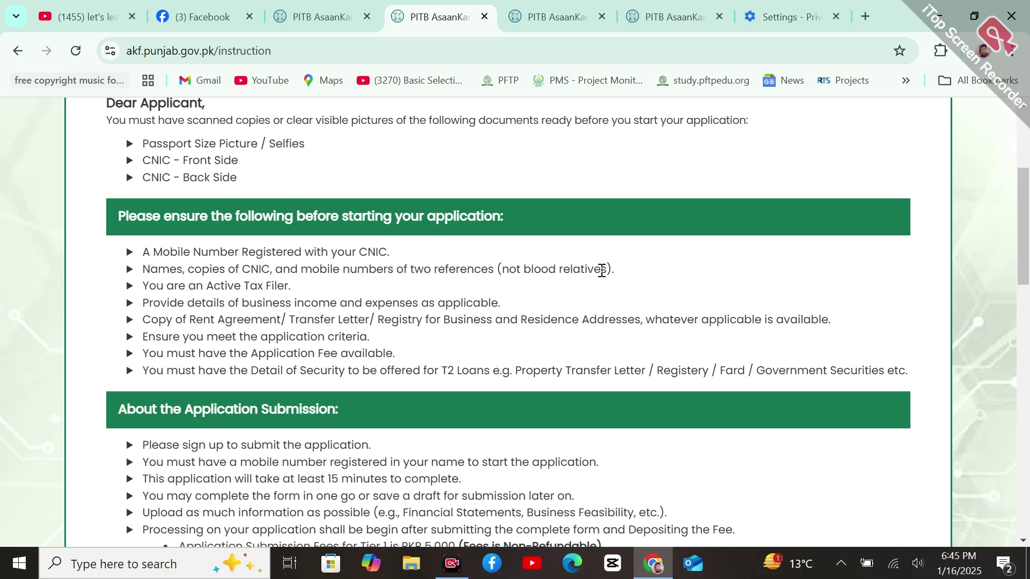
drag(614, 269, 143, 272)
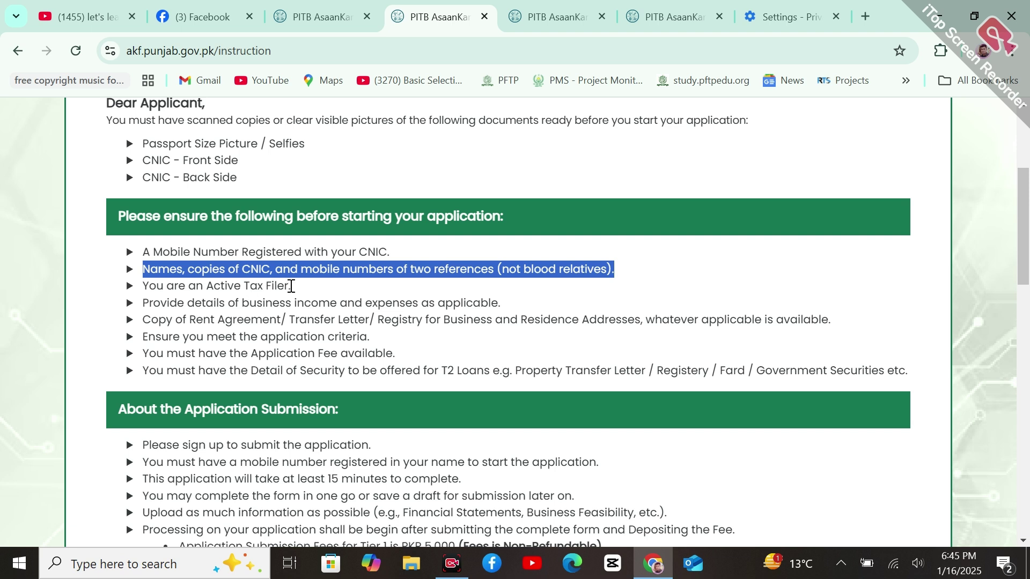
Highlight the tax filer, business income, residence address and application criteria requirements, then scroll to Application Submission
drag(291, 286, 144, 289)
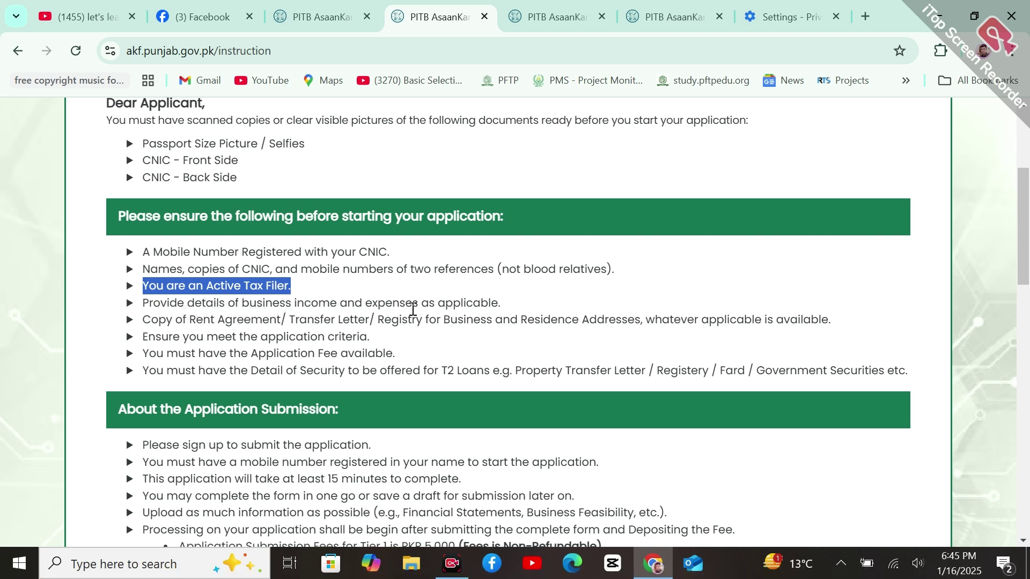
click(508, 302)
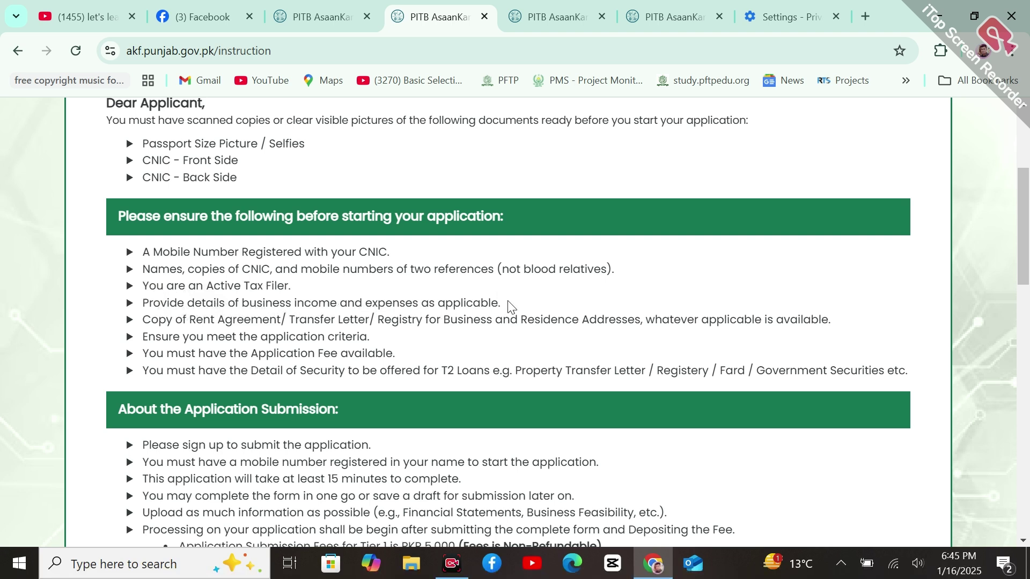
drag(508, 303, 146, 304)
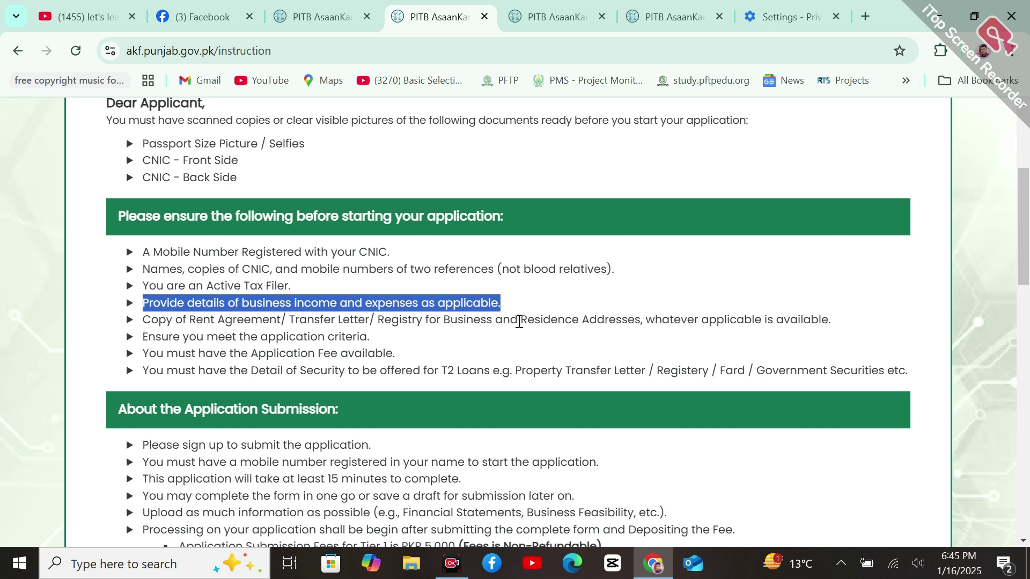
drag(520, 322, 661, 324)
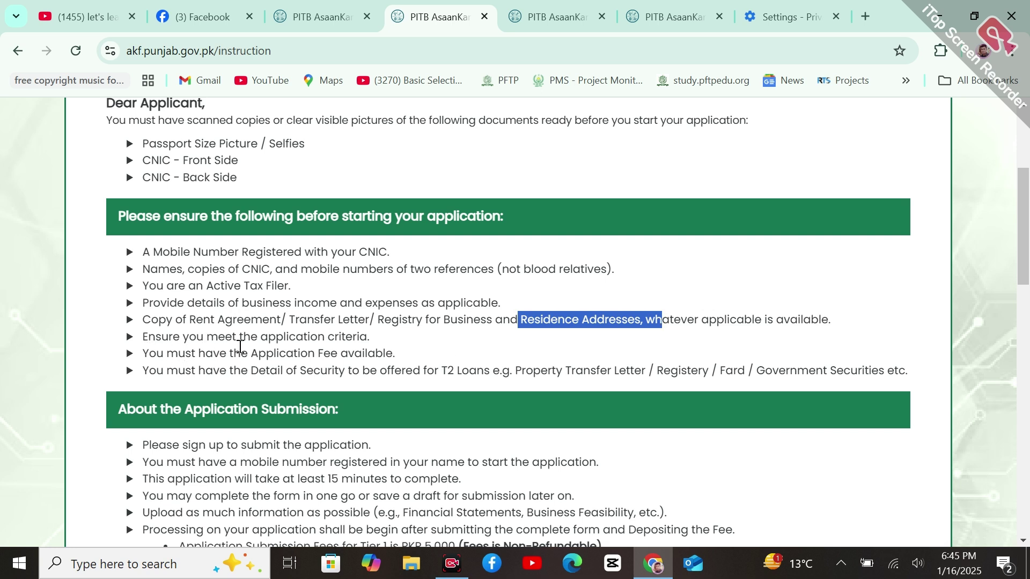
click(374, 346)
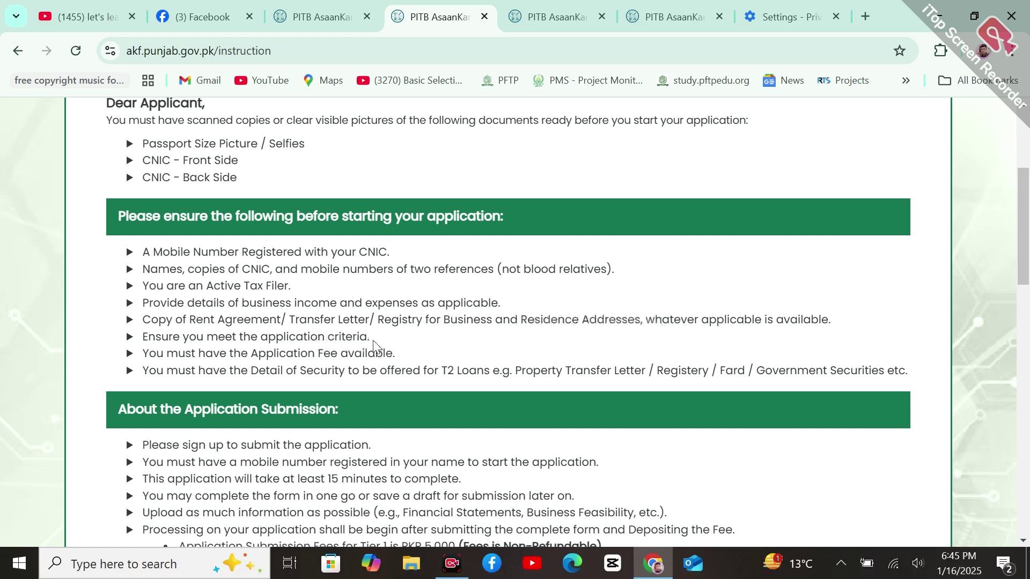
drag(374, 341, 161, 337)
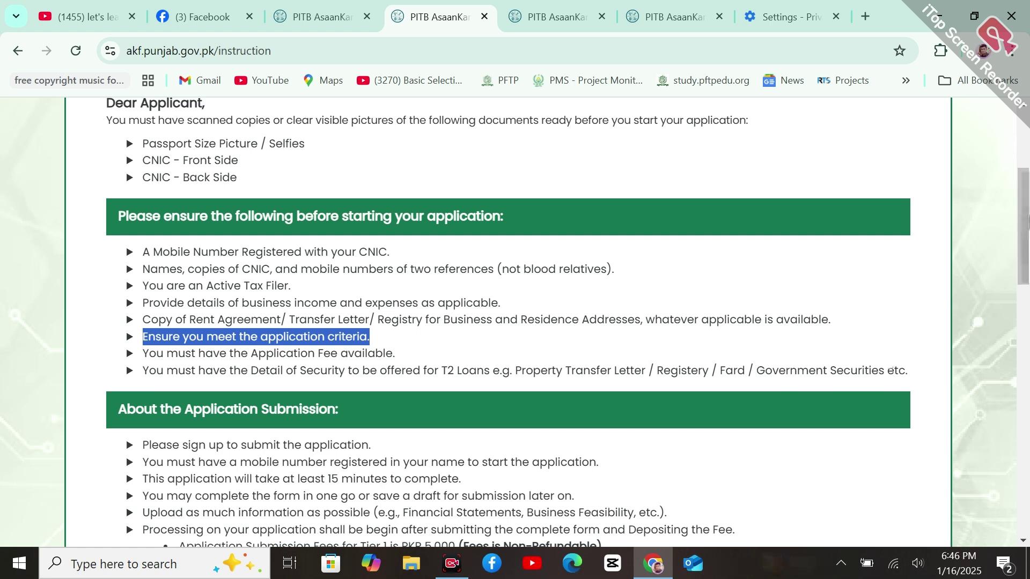
drag(1028, 222, 1028, 271)
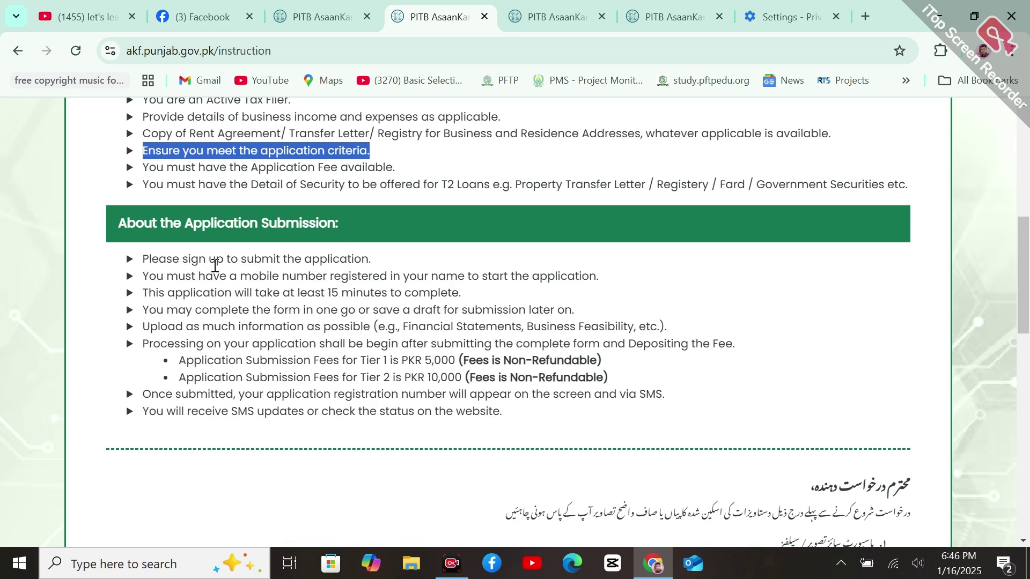
Switch among the landing, registration form and instructions tabs, ending on the application instructions page
click(317, 17)
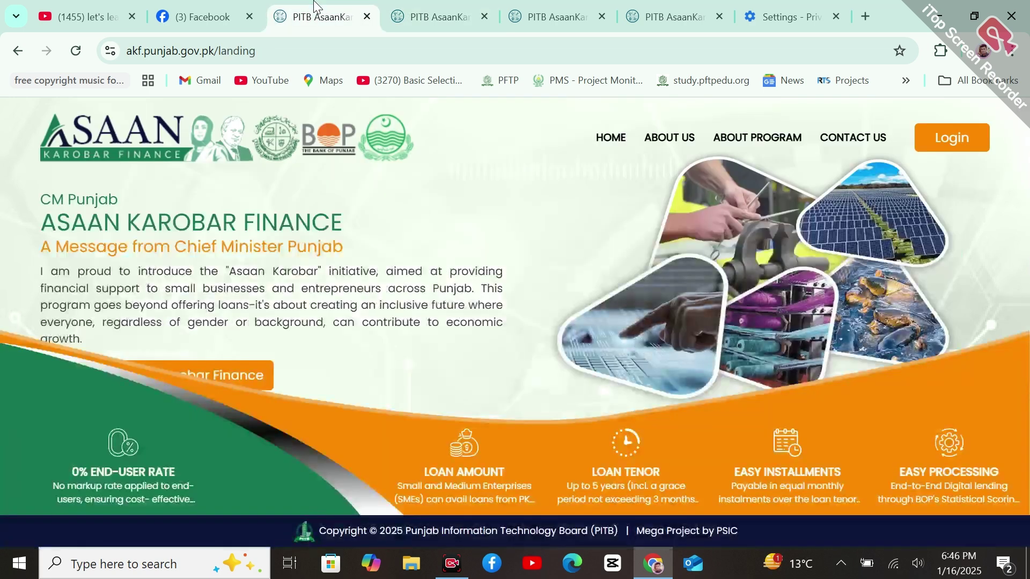
click(549, 6)
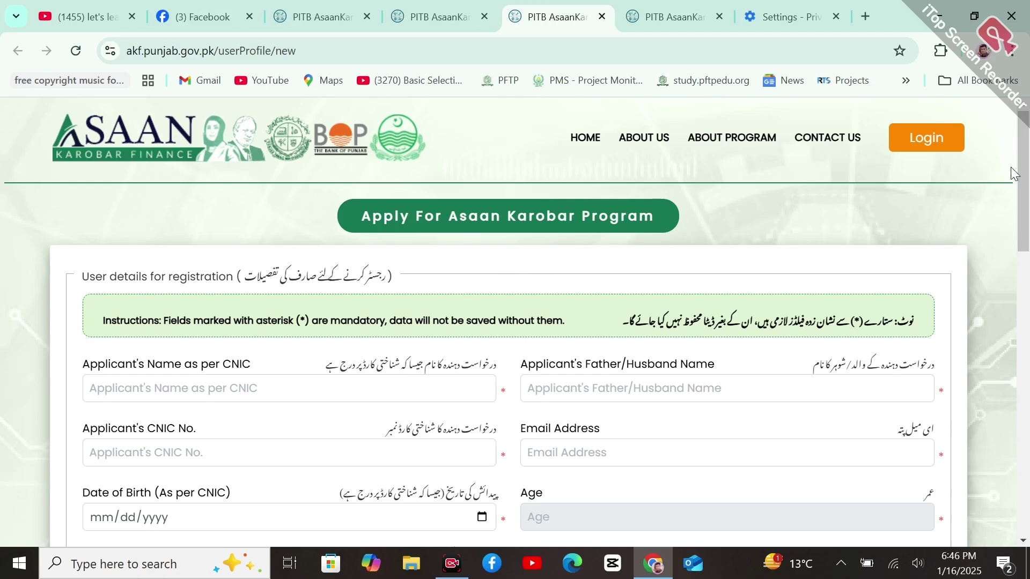
mouse_move(1024, 177)
mouse_down()
mouse_move(1024, 457)
mouse_move(1024, 161)
mouse_up()
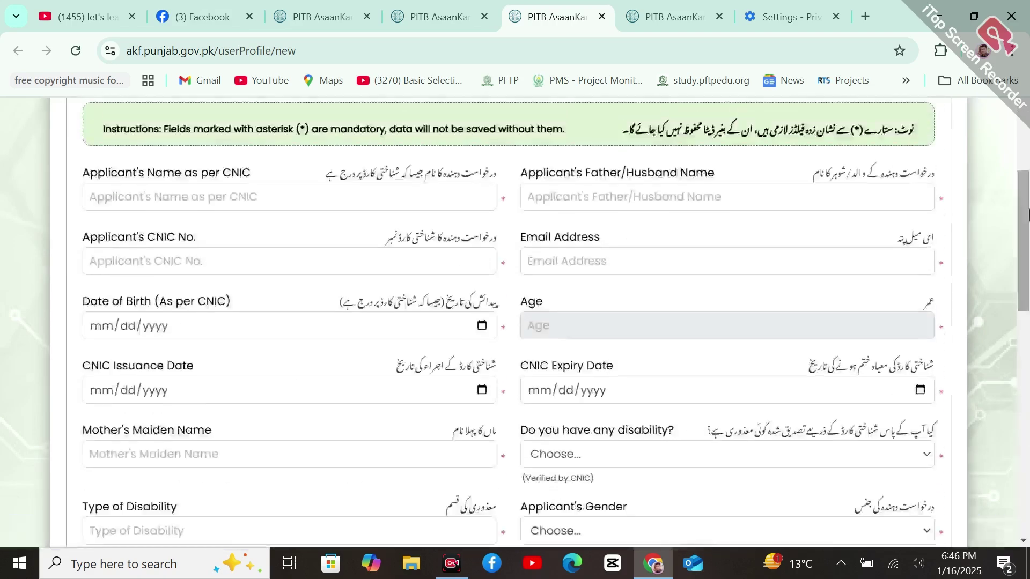
click(432, 6)
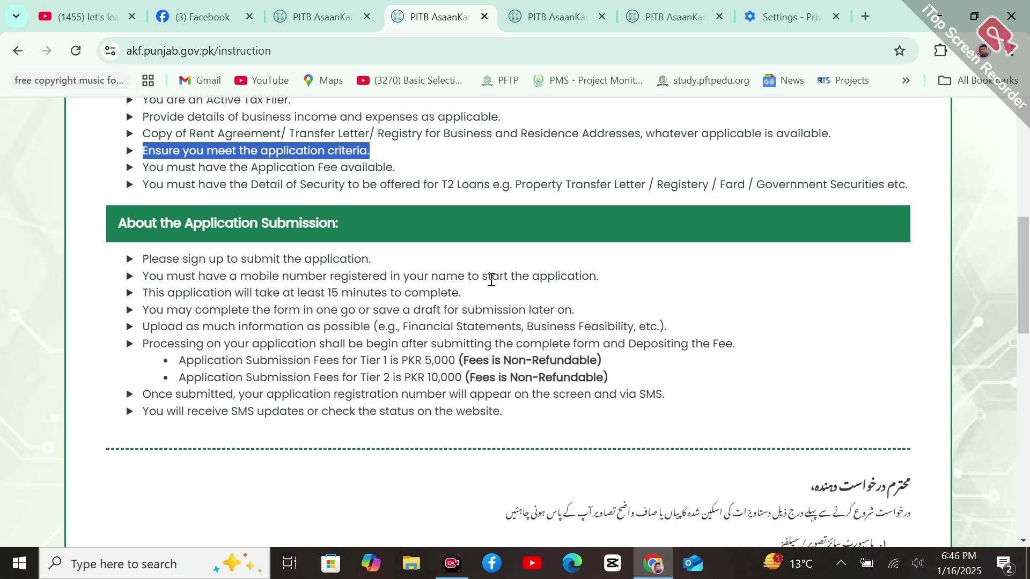
click(564, 5)
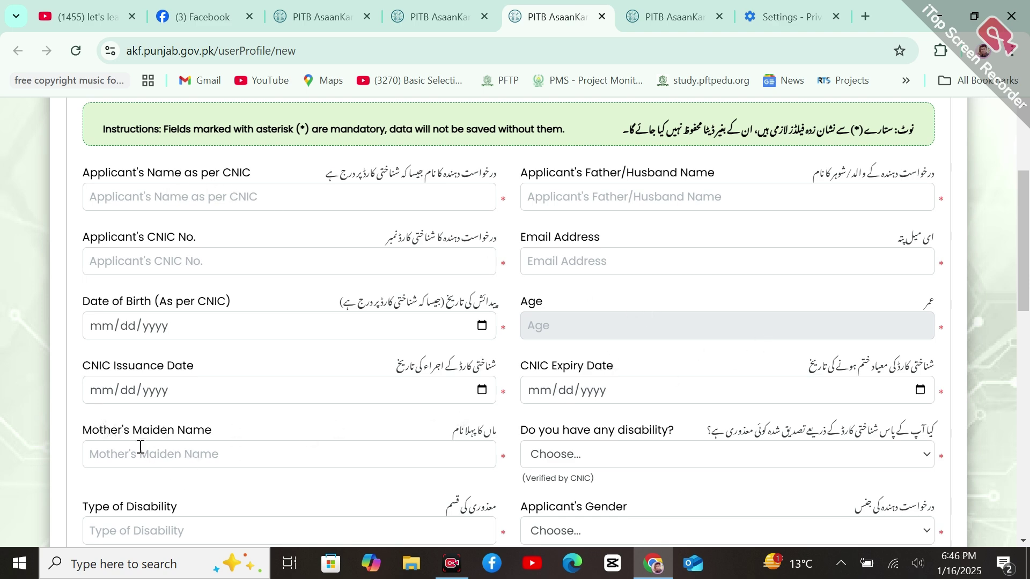
click(434, 11)
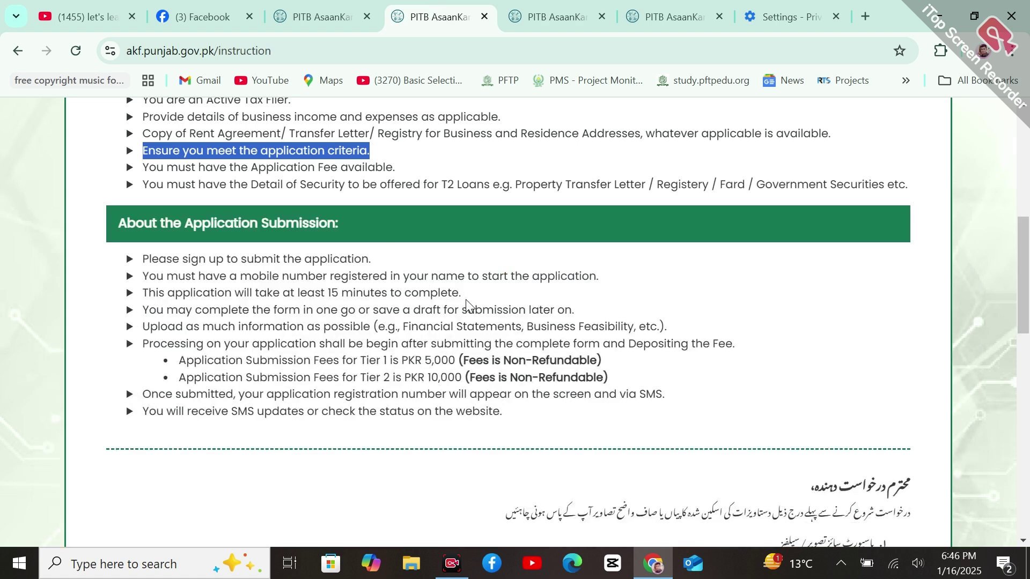
drag(466, 299, 141, 302)
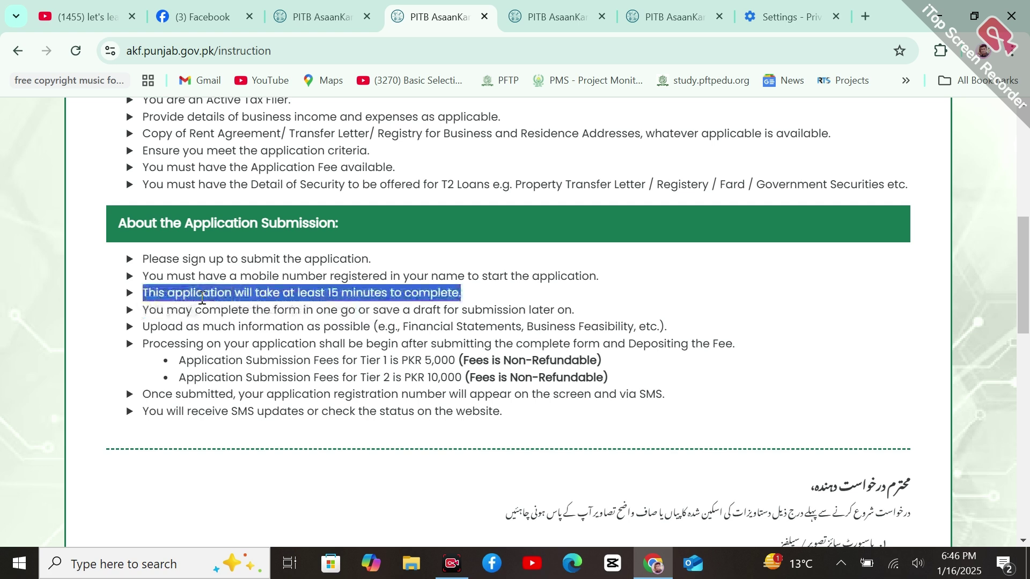
click(202, 298)
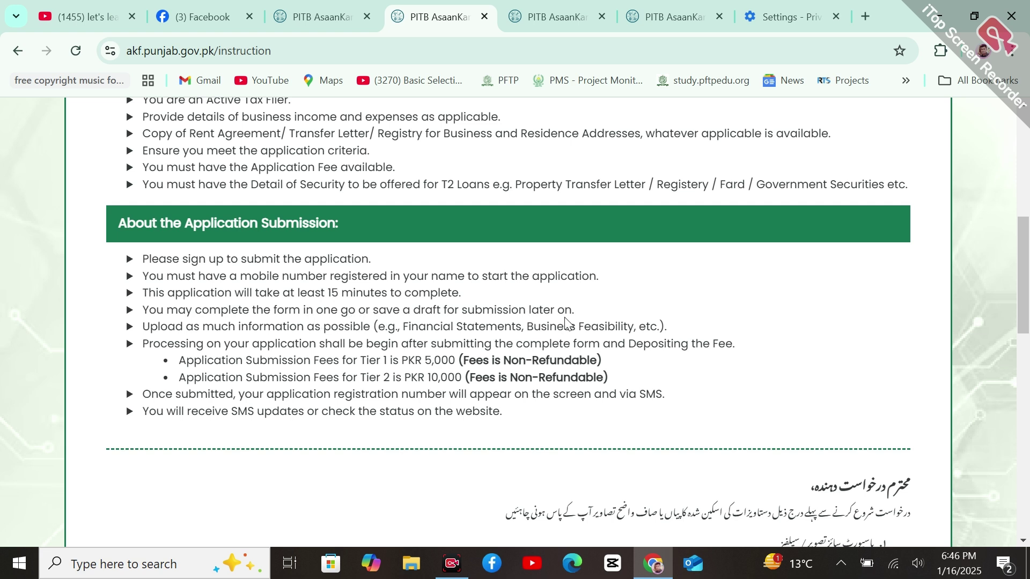
drag(576, 311, 143, 311)
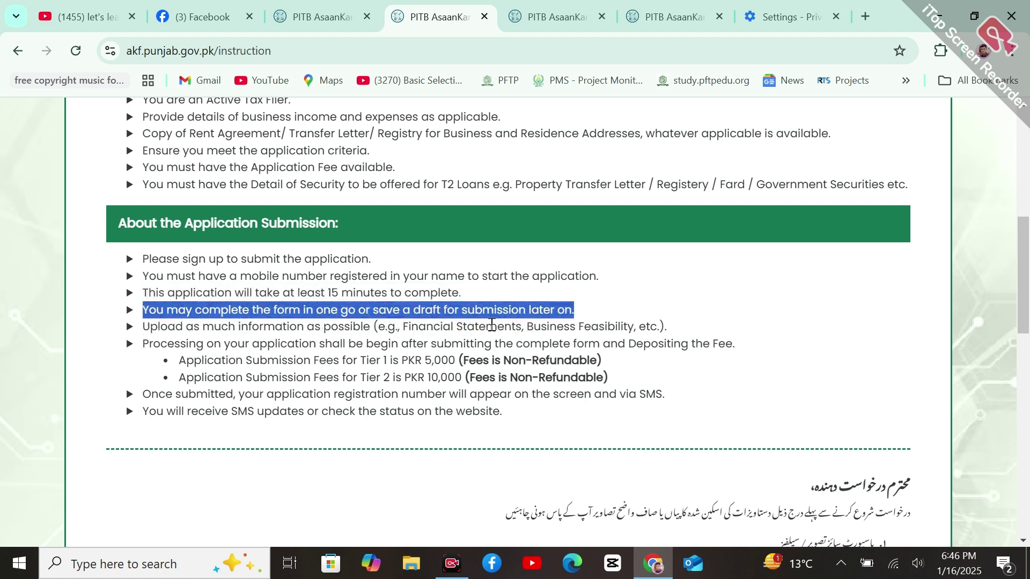
click(492, 325)
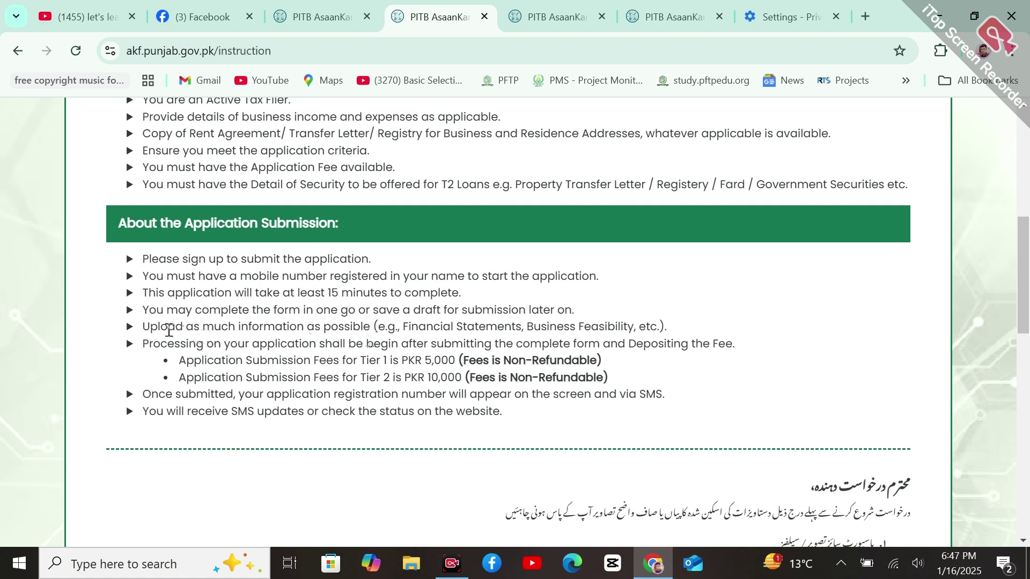
drag(150, 328, 578, 323)
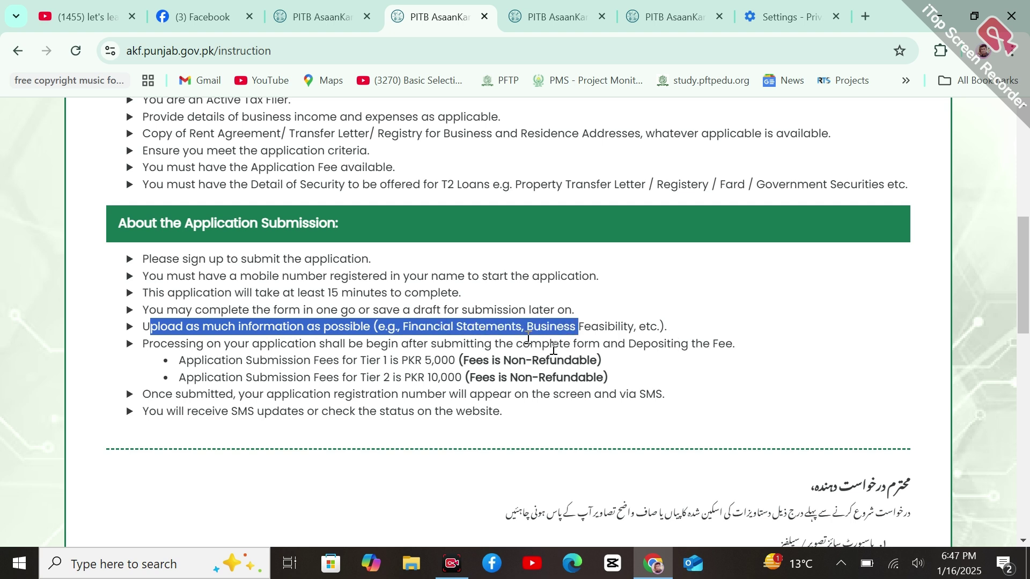
click(552, 349)
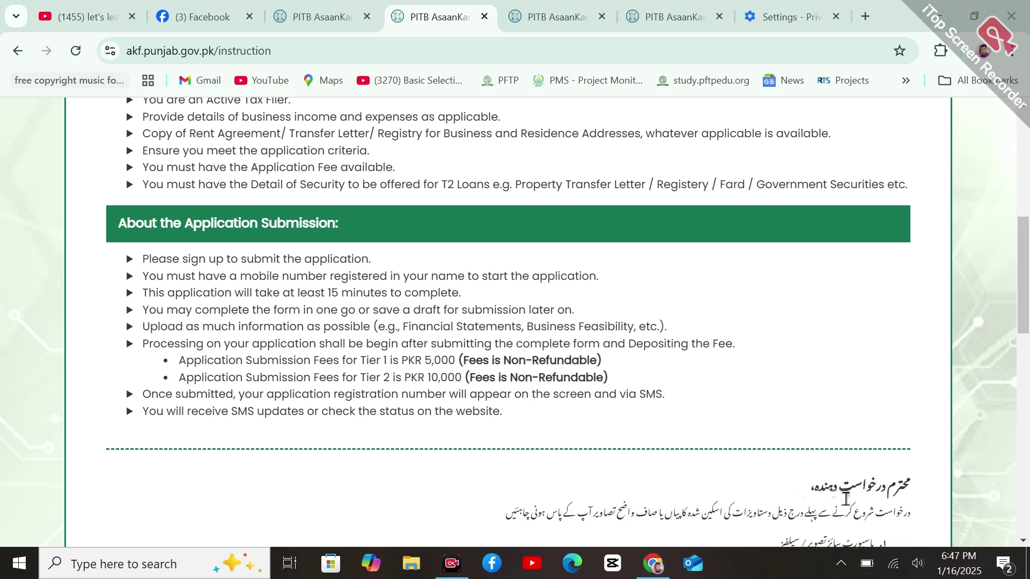
click(867, 563)
click(737, 442)
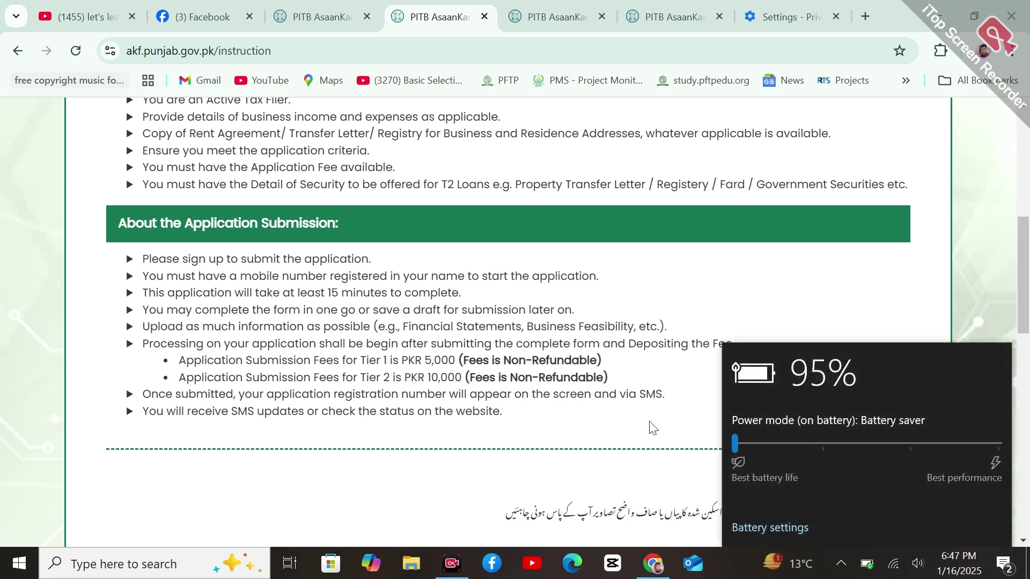
click(651, 427)
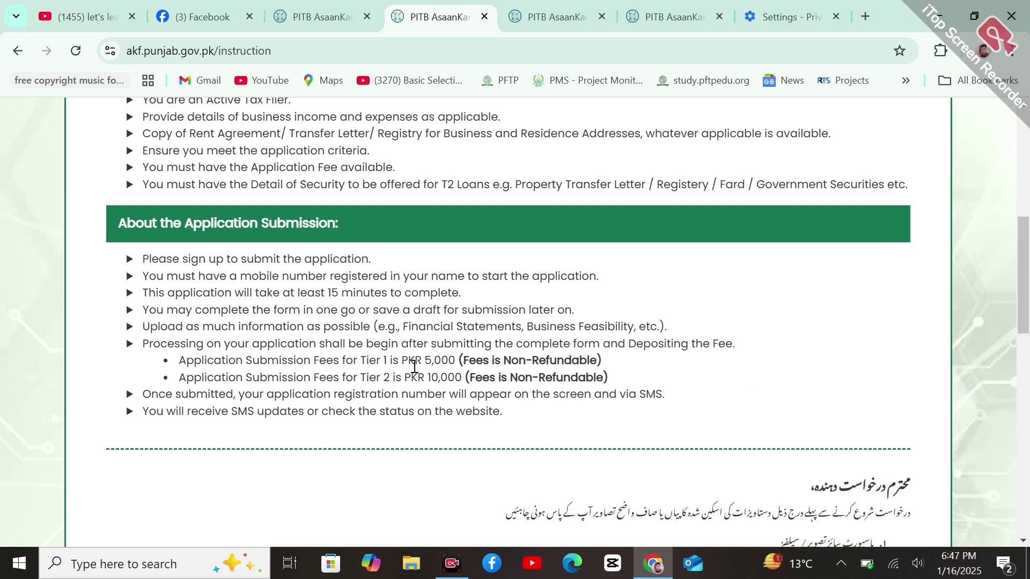
drag(419, 366, 456, 365)
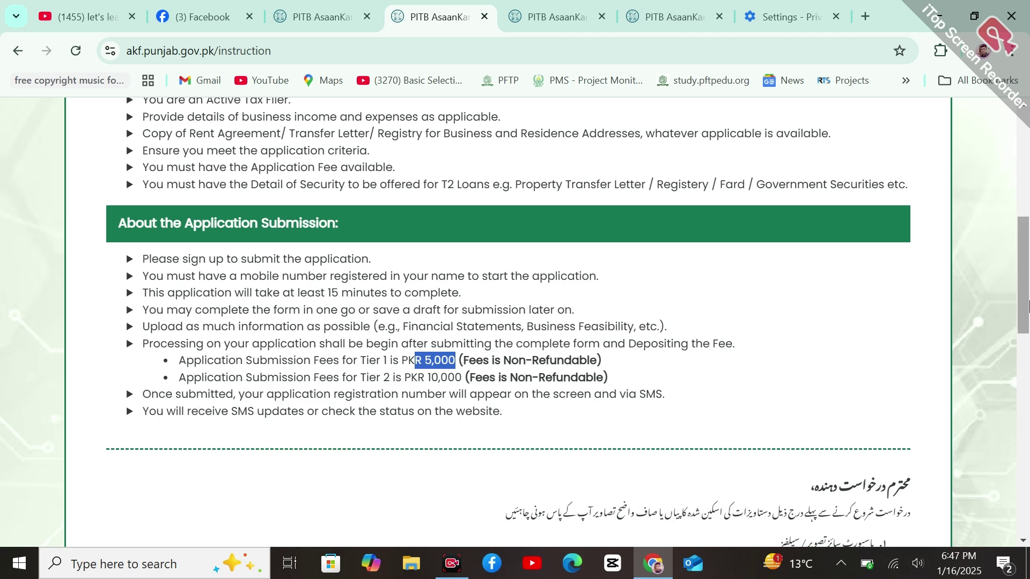
scroll(1028, 354, down, 3)
scroll(1028, 354, down, 2)
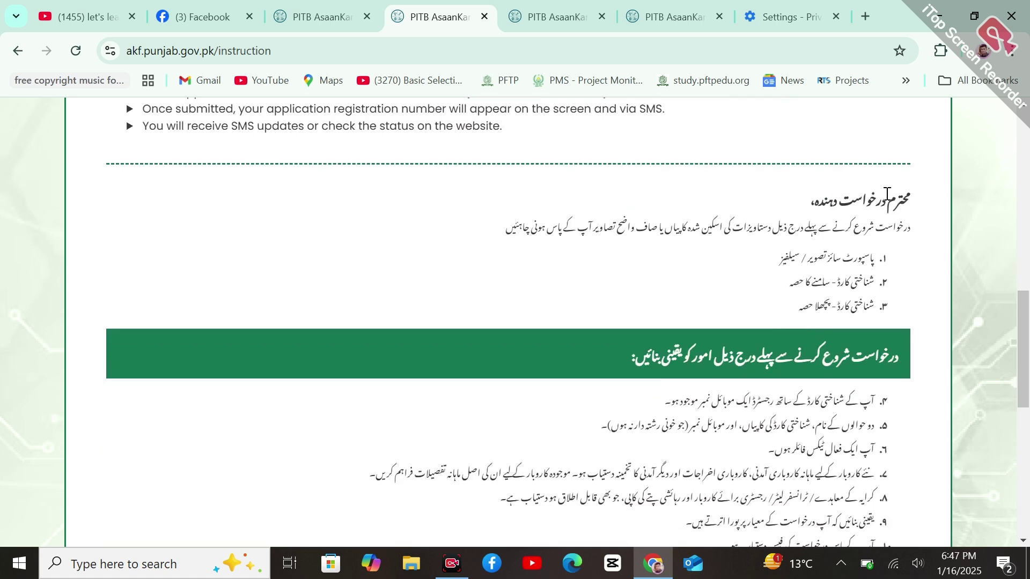
drag(911, 210, 805, 317)
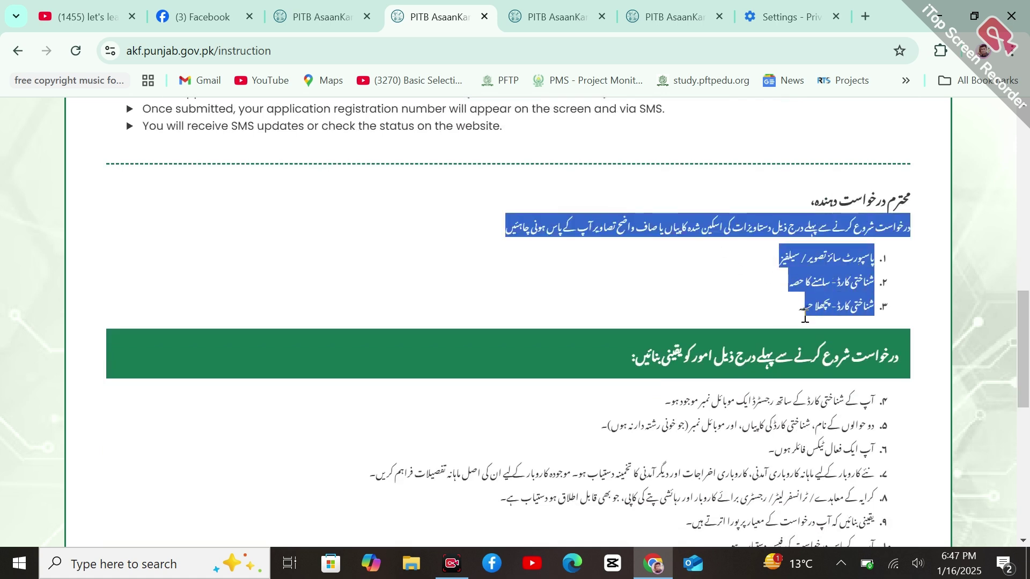
click(868, 275)
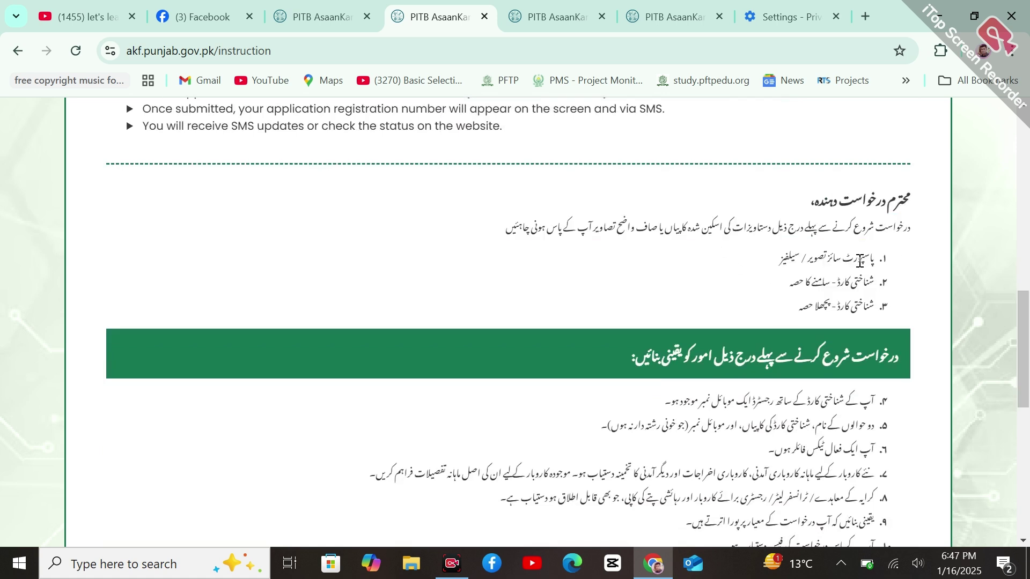
drag(877, 261, 807, 261)
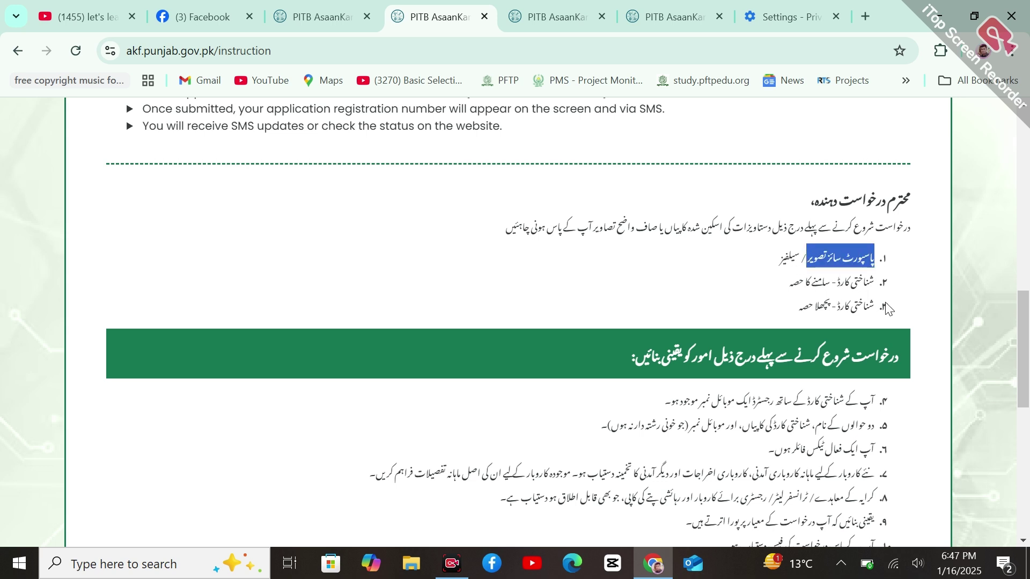
drag(1029, 346, 949, 108)
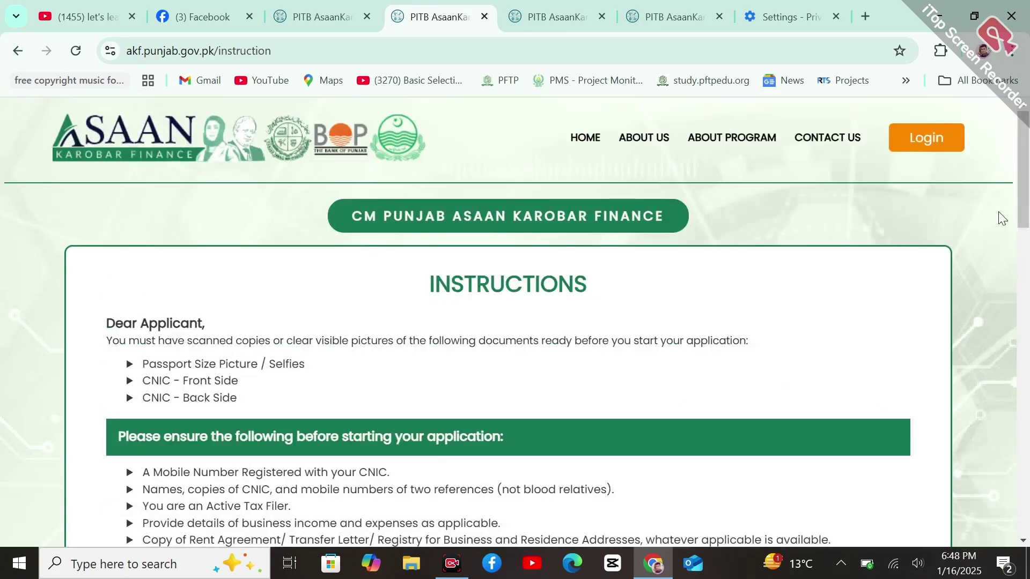
Scroll to the bottom of the instructions and choose Acknowledged & Proceed
drag(1024, 218, 1024, 523)
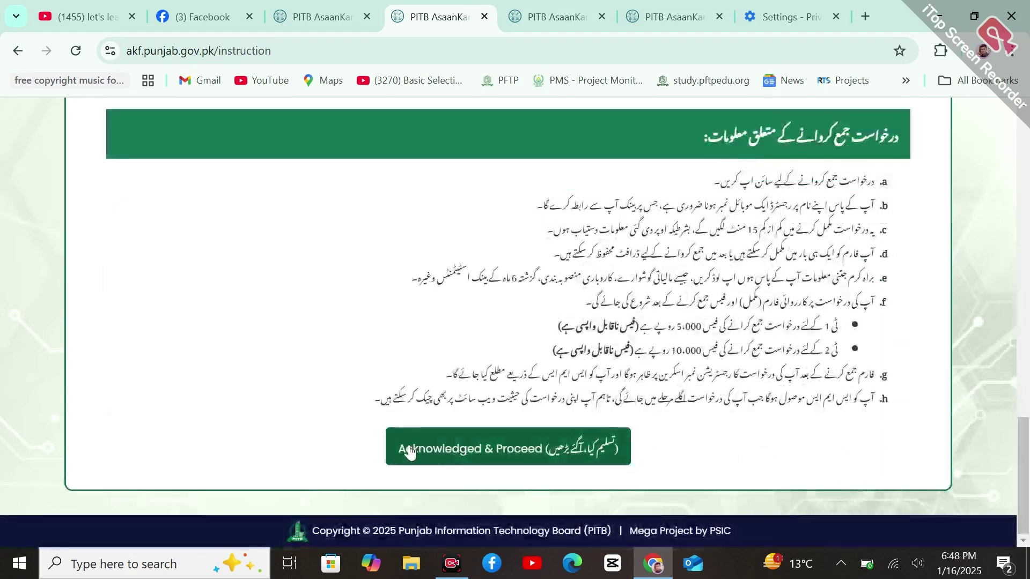
click(524, 462)
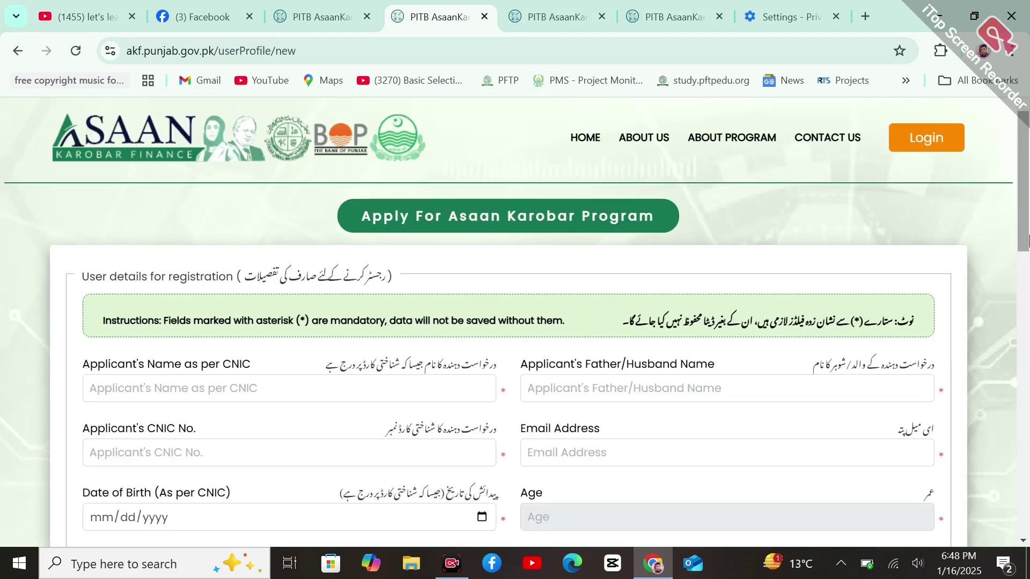
drag(1028, 245, 1028, 287)
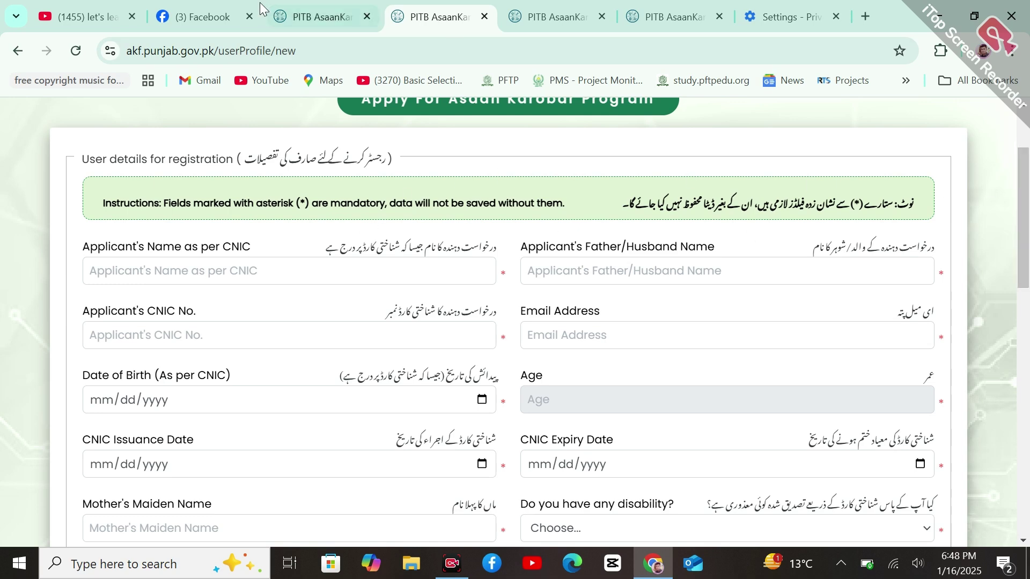
Check the landing and login pages via Register Now, then return to the userProfile/new form tab
click(309, 16)
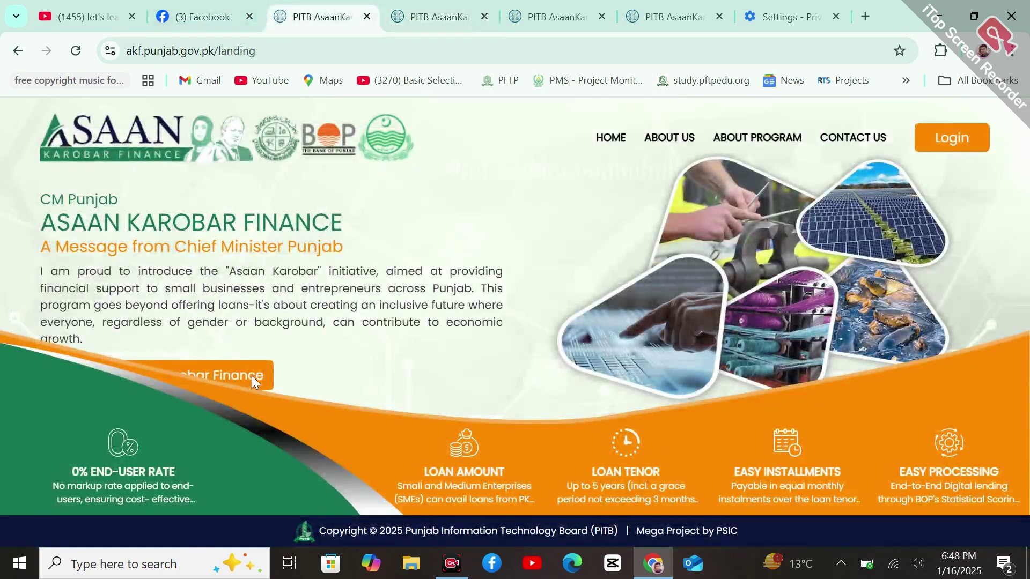
click(964, 129)
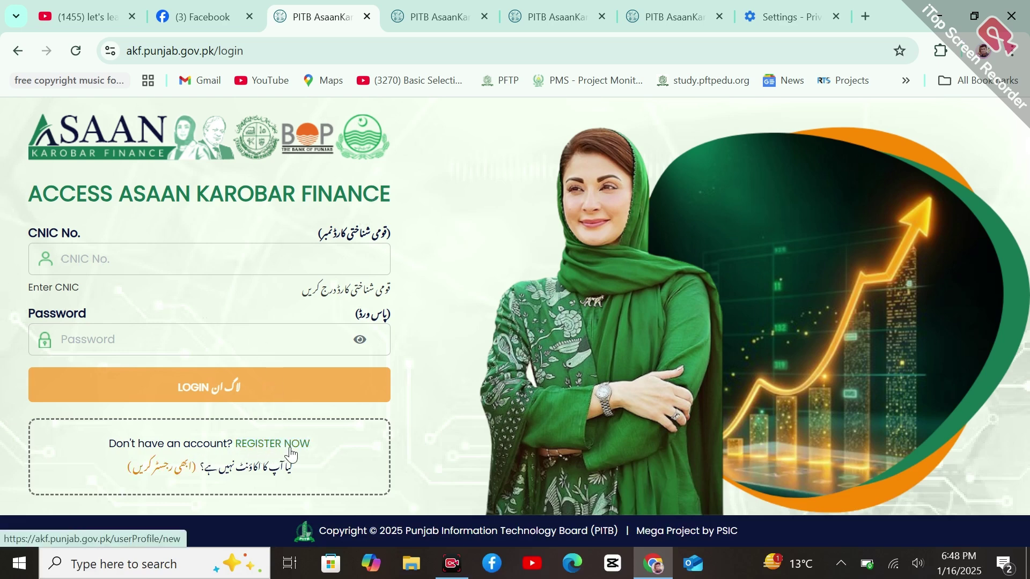
click(457, 6)
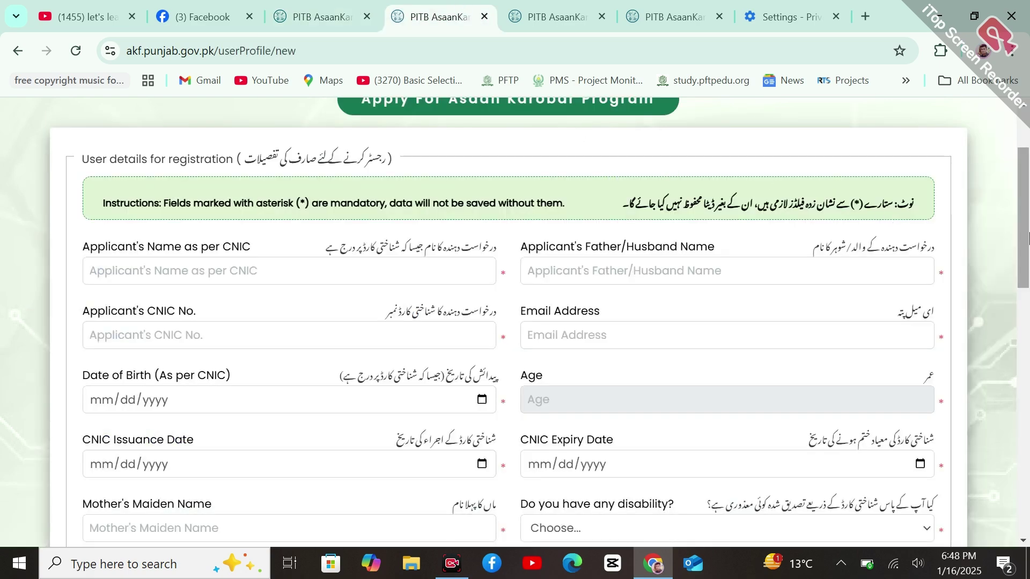
click(322, 16)
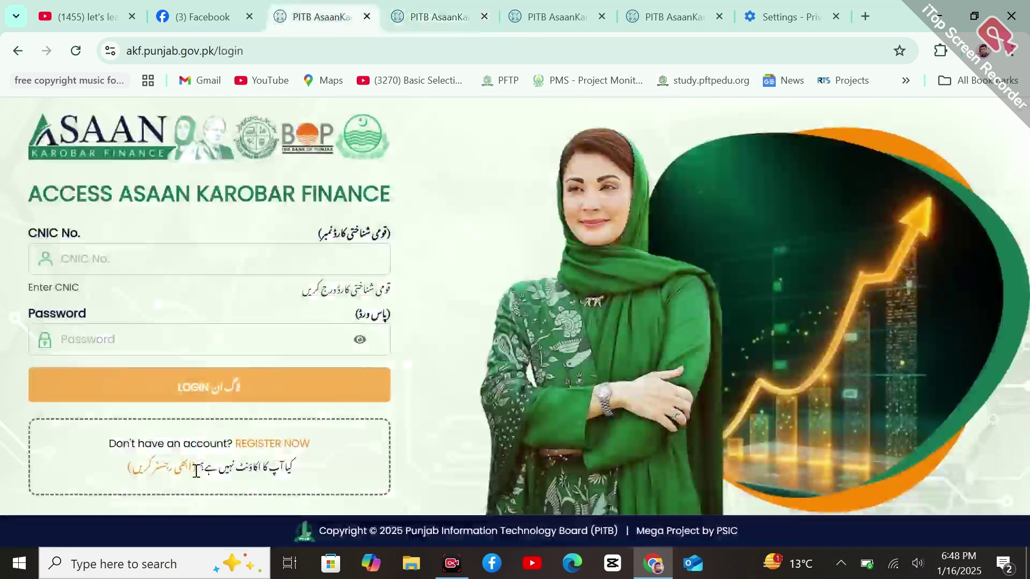
click(292, 456)
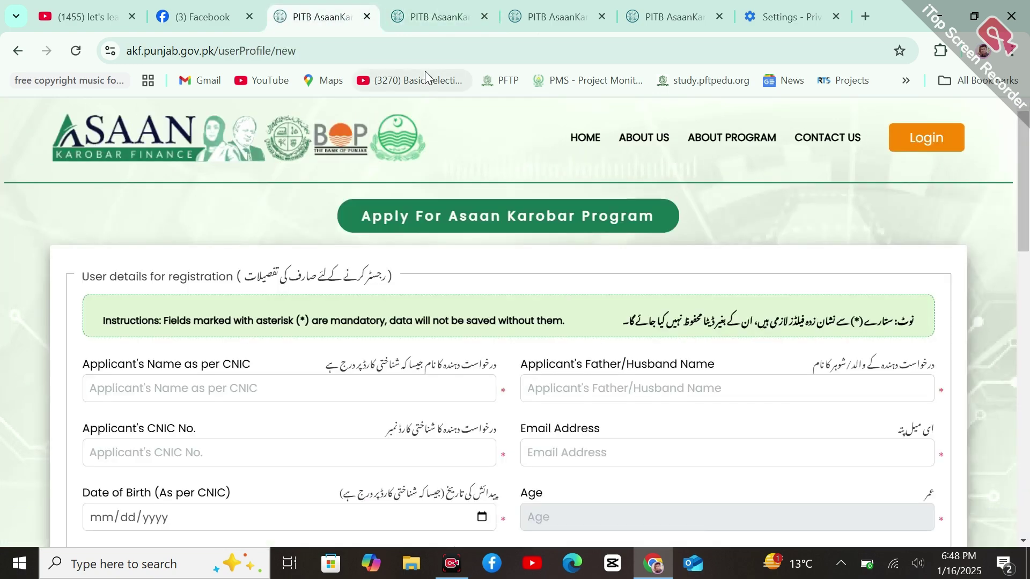
click(18, 50)
click(412, 8)
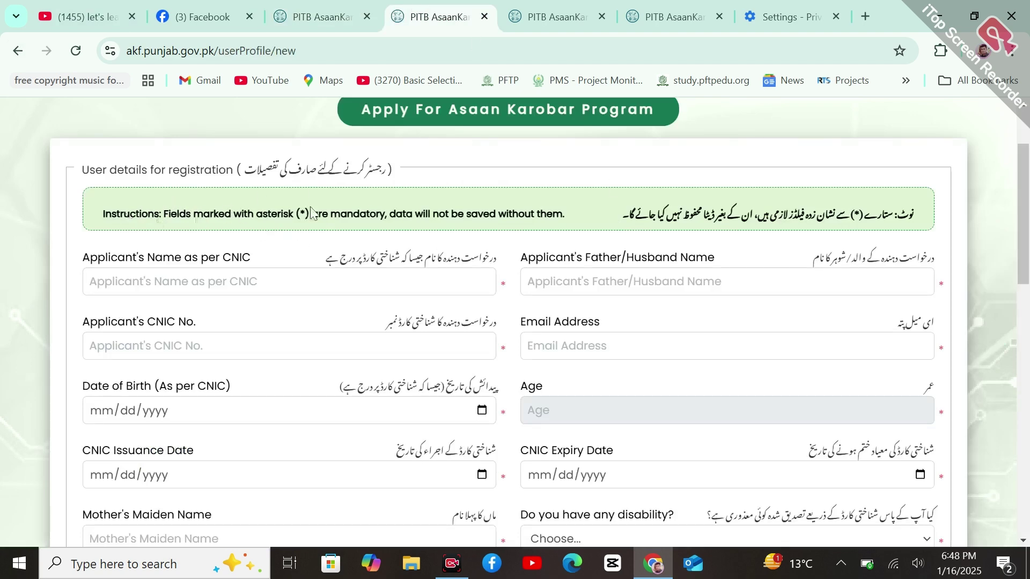
scroll(138, 195, down, 2)
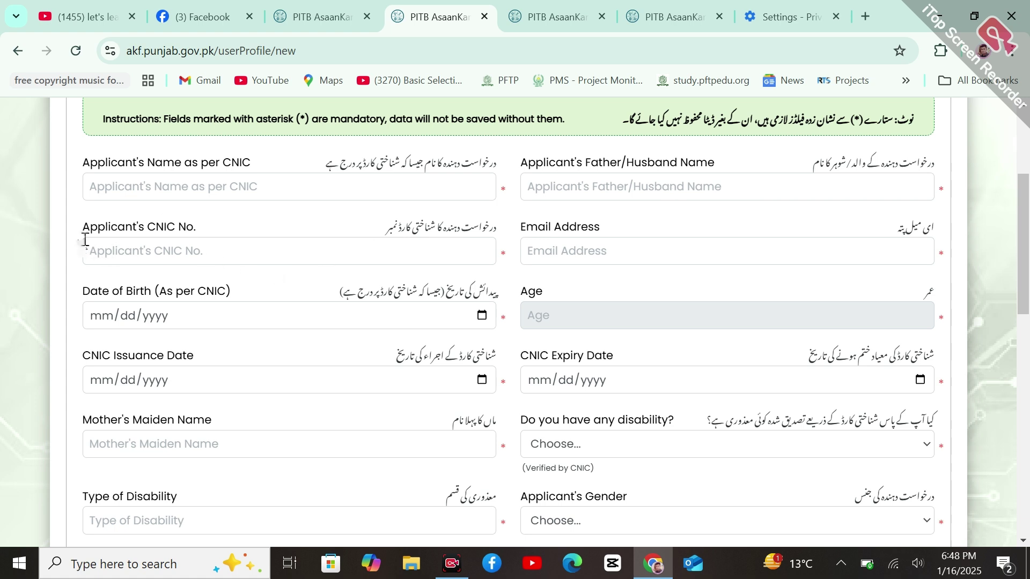
click(194, 253)
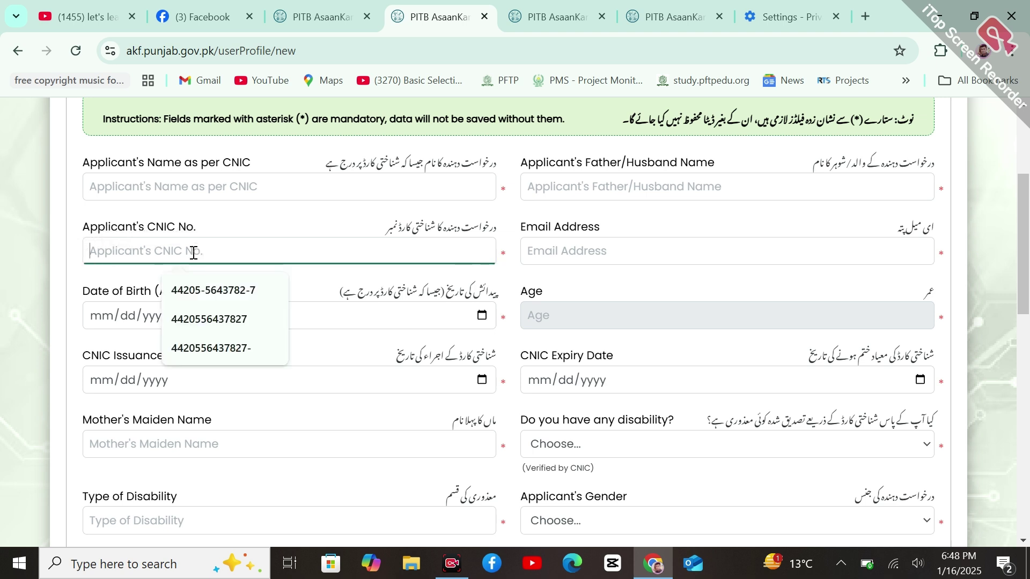
click(267, 220)
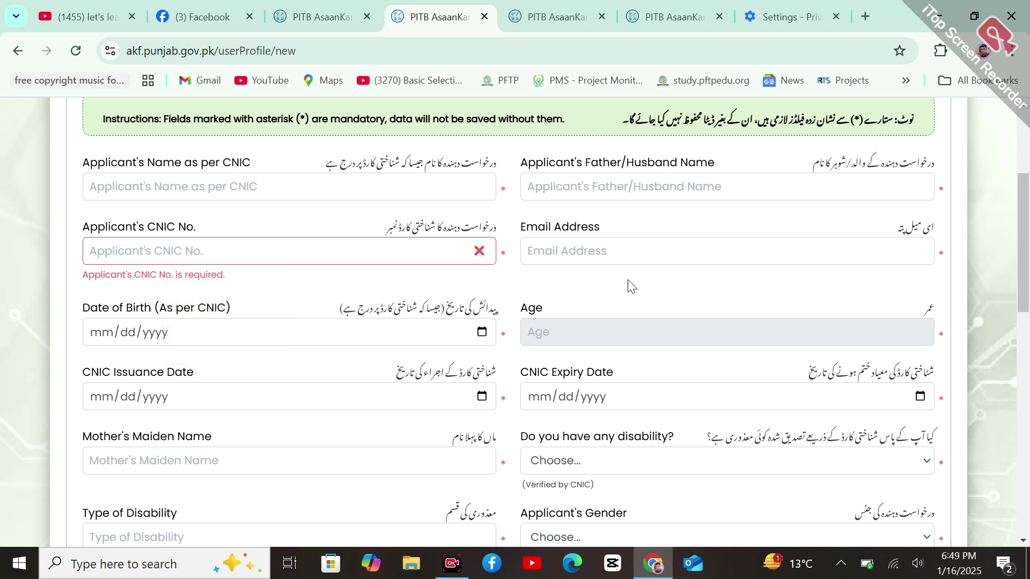
click(268, 329)
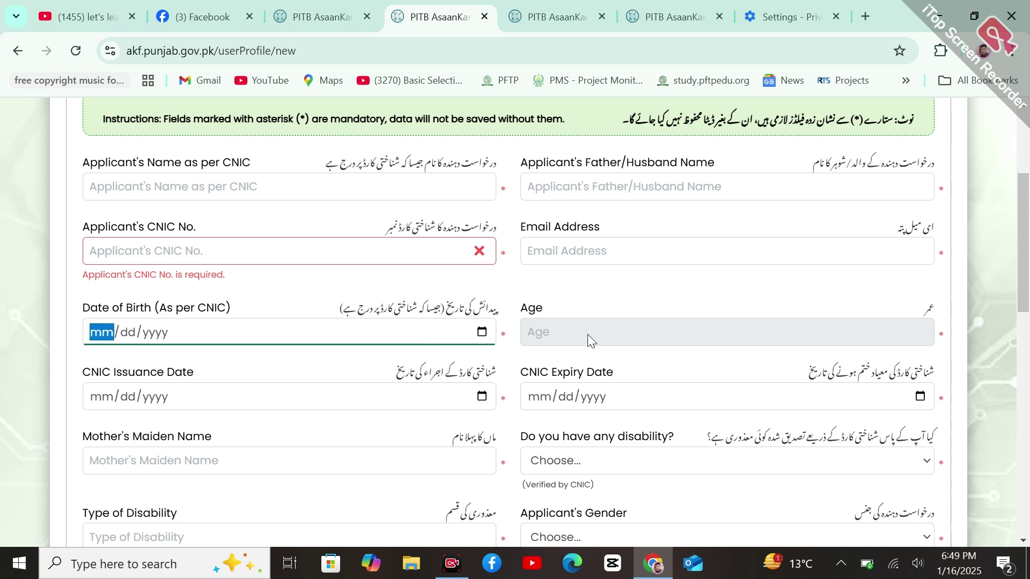
scroll(290, 203, down, 4)
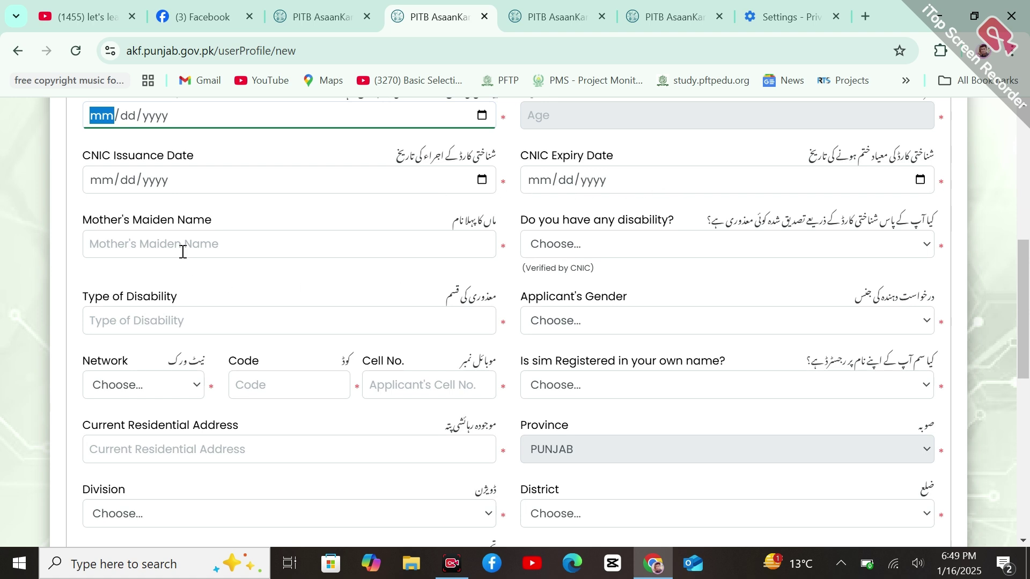
click(563, 251)
click(562, 251)
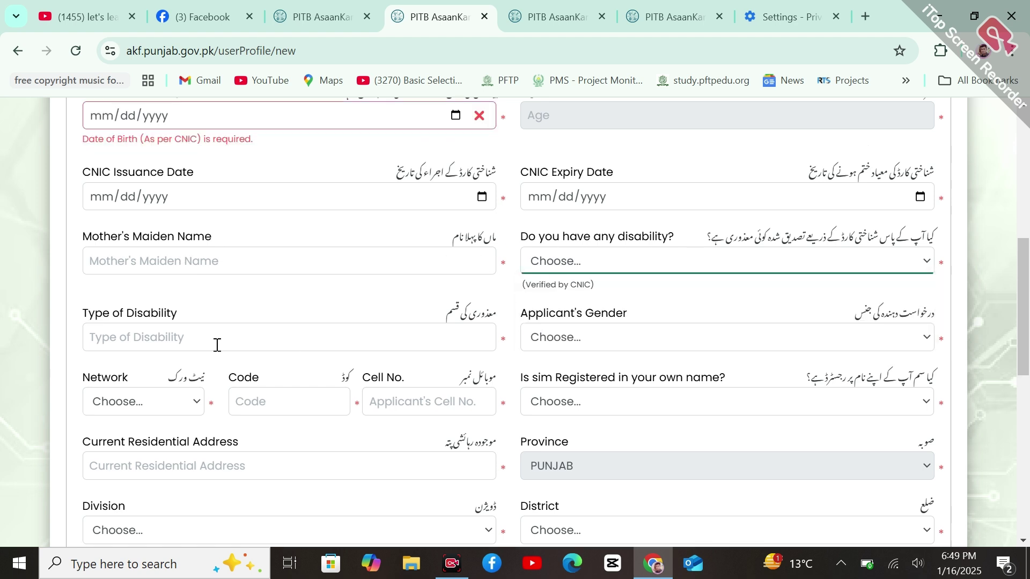
click(684, 263)
click(604, 330)
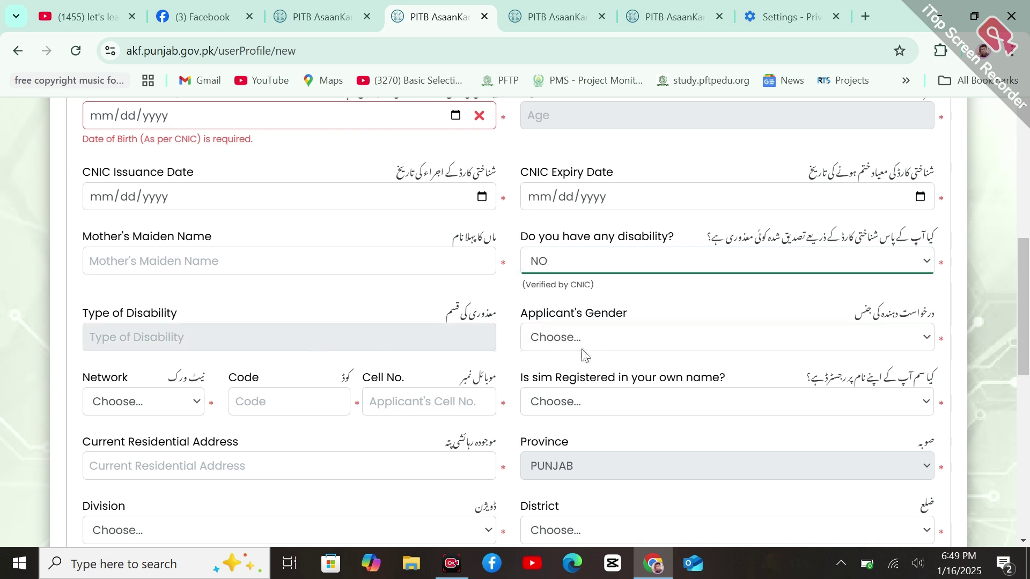
click(604, 344)
click(604, 344)
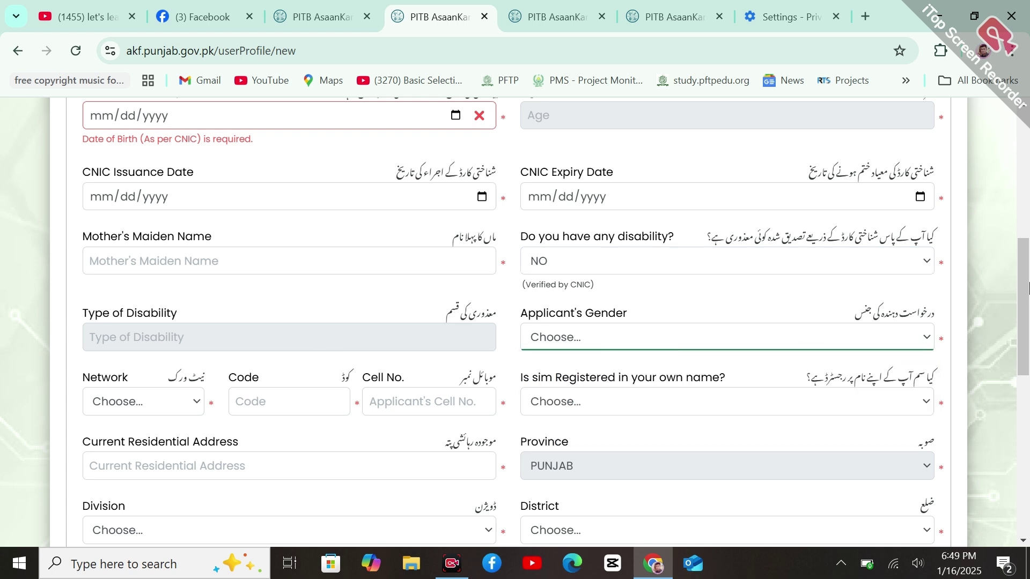
scroll(590, 269, down, 3)
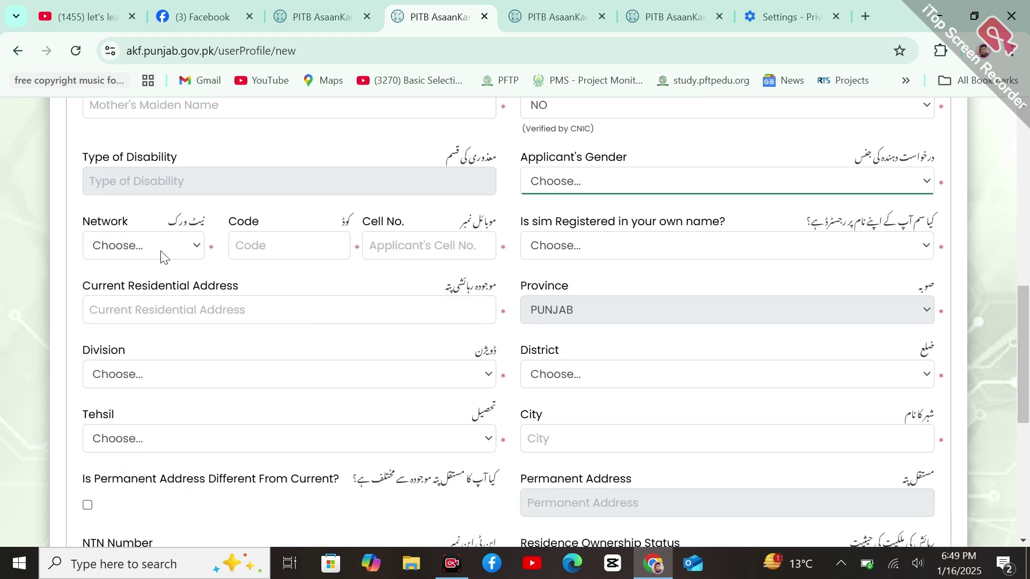
Answer YES to 'Is sim Registered in your own name?', leaving the Network and Division lists unchosen
click(161, 258)
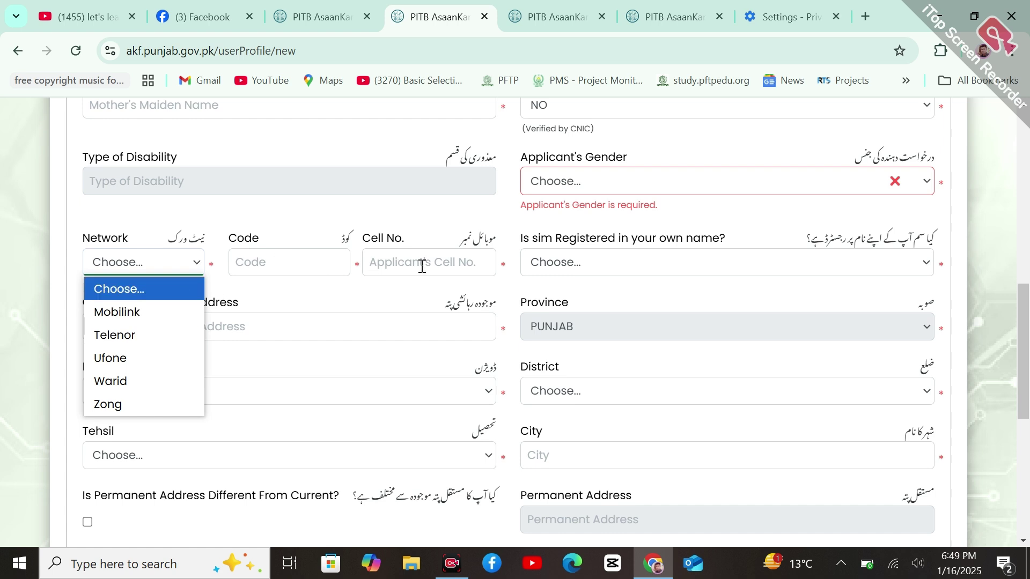
click(620, 271)
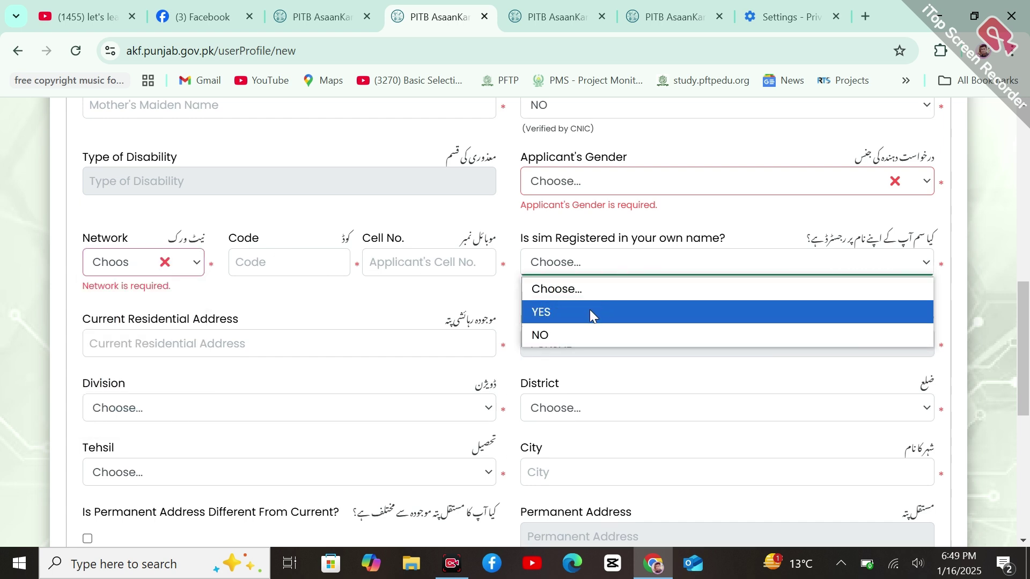
click(577, 320)
scroll(850, 350, down, 2)
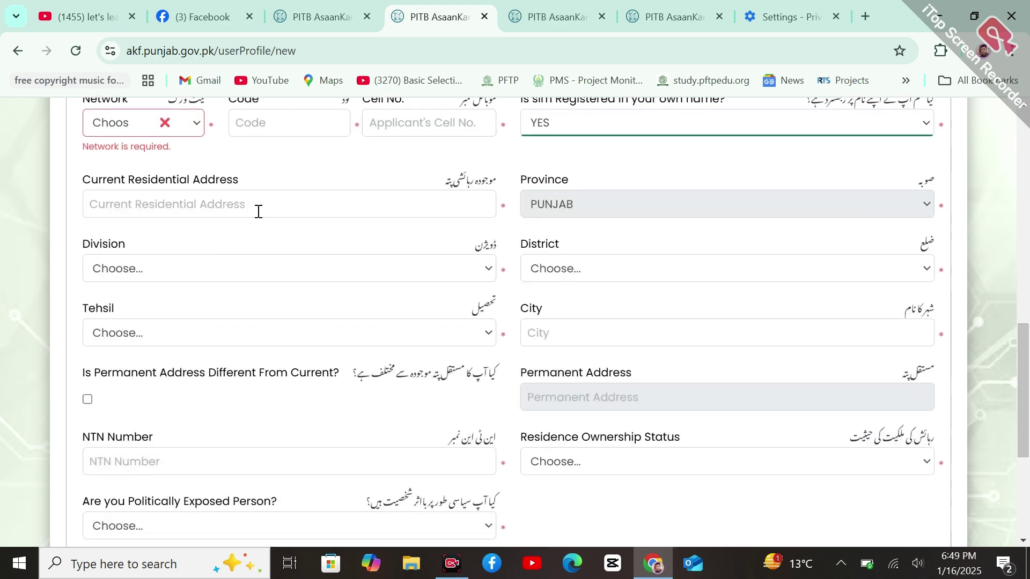
click(669, 199)
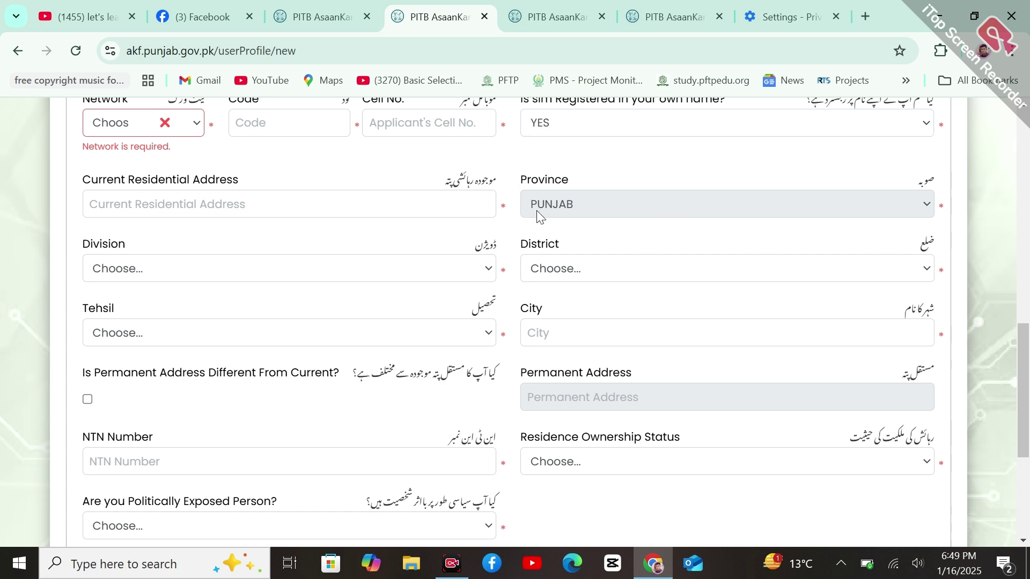
click(308, 267)
click(308, 267)
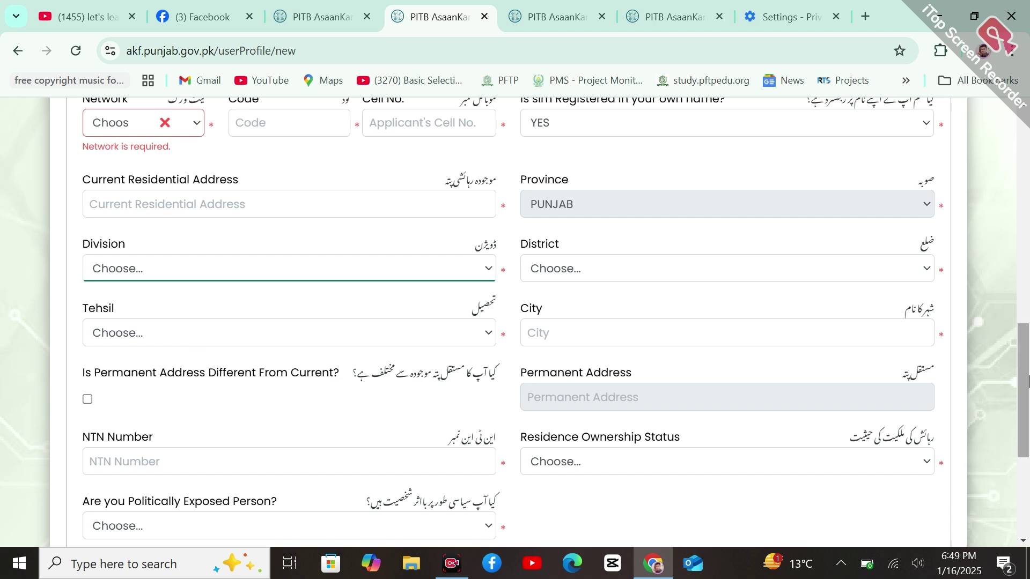
scroll(828, 370, down, 3)
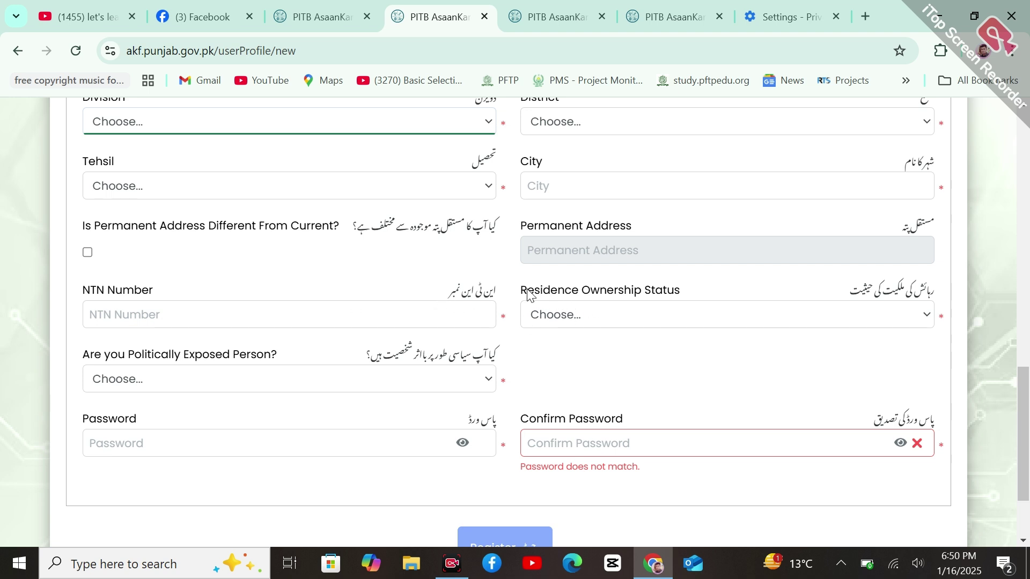
Open and close the Residence Ownership and Politically Exposed lists without selecting anything
click(659, 317)
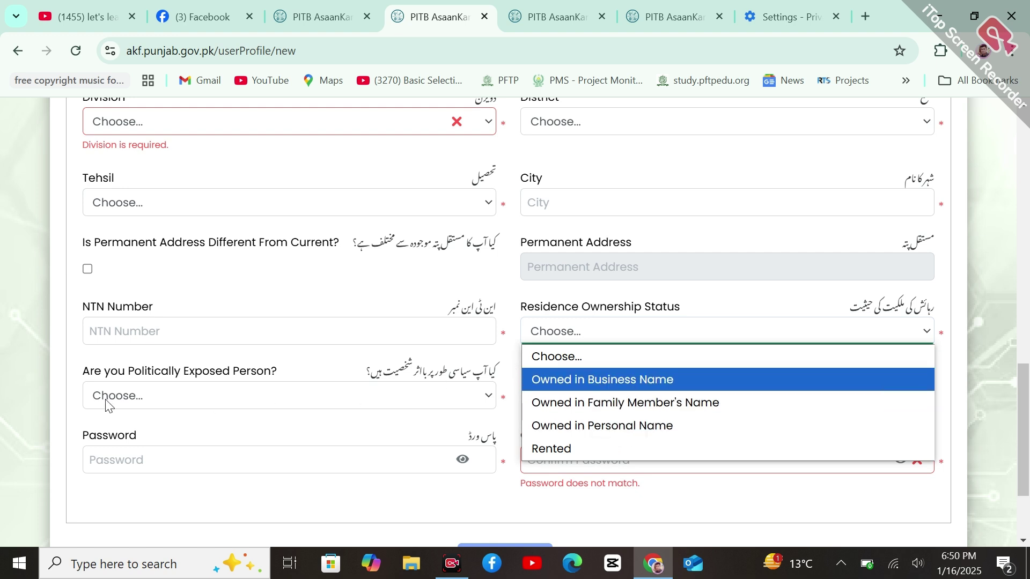
click(206, 382)
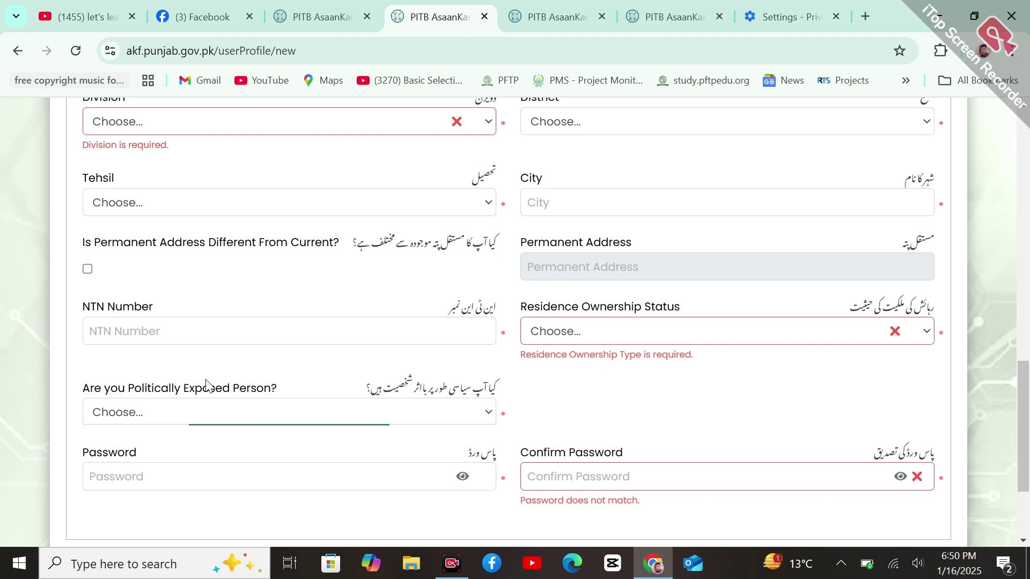
click(185, 410)
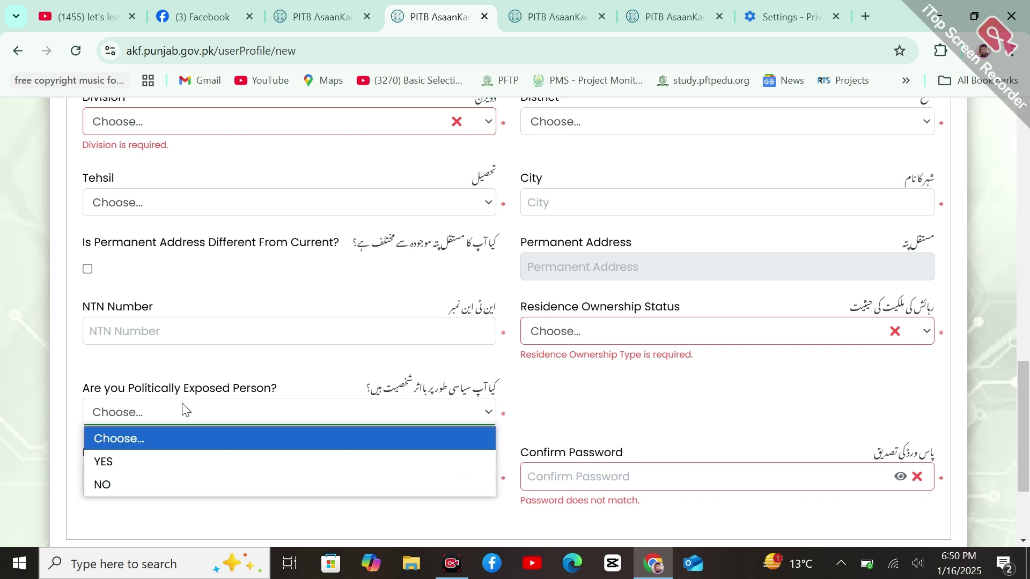
click(601, 421)
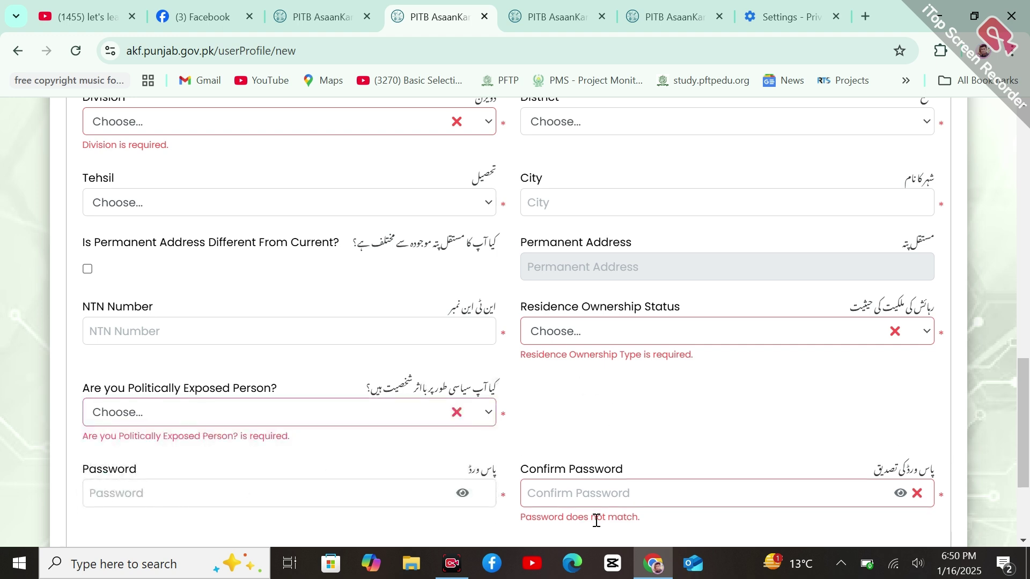
scroll(638, 481, down, 3)
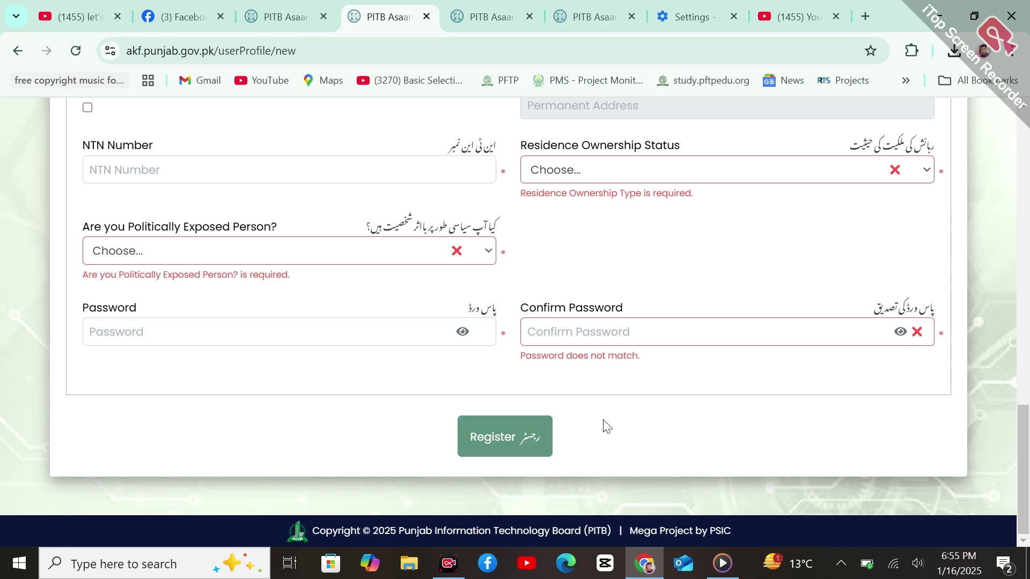
Attempt to Register with the incomplete form, then switch to the login page tab
click(525, 436)
scroll(1028, 252, down, 10)
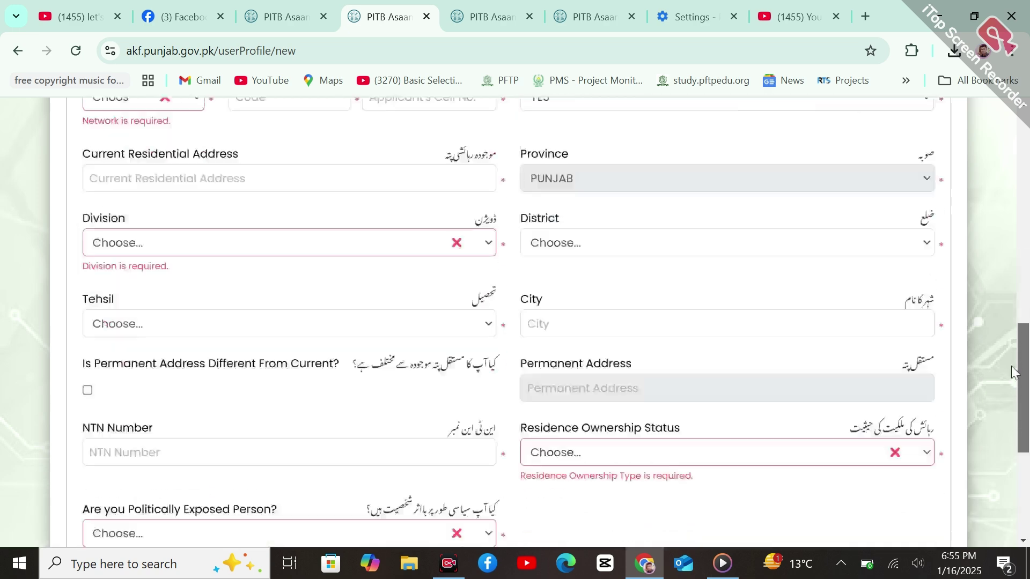
click(297, 7)
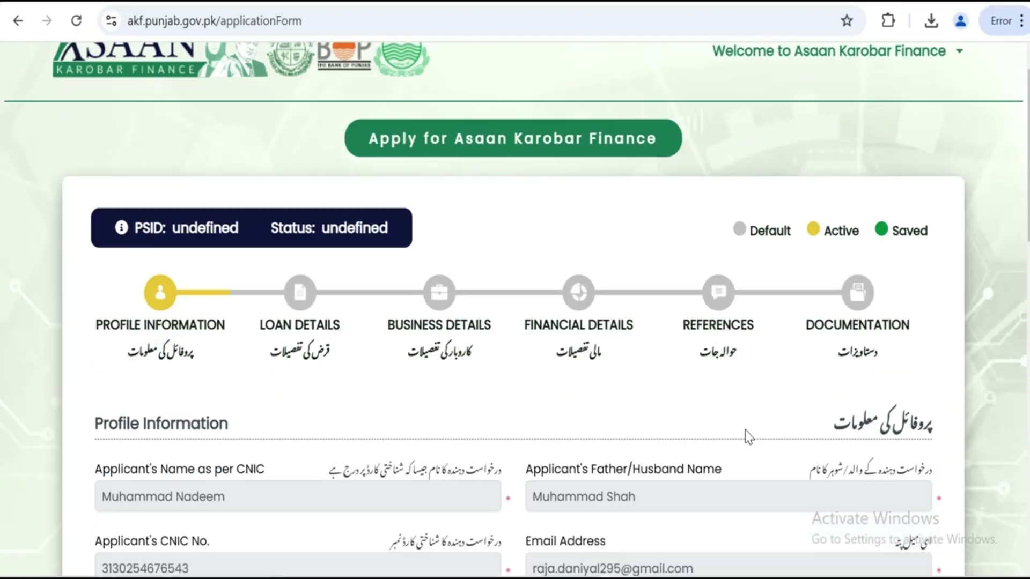
Scroll through the filled Profile Information section down to the Previous/Save/Next buttons
scroll(745, 430, down, 1)
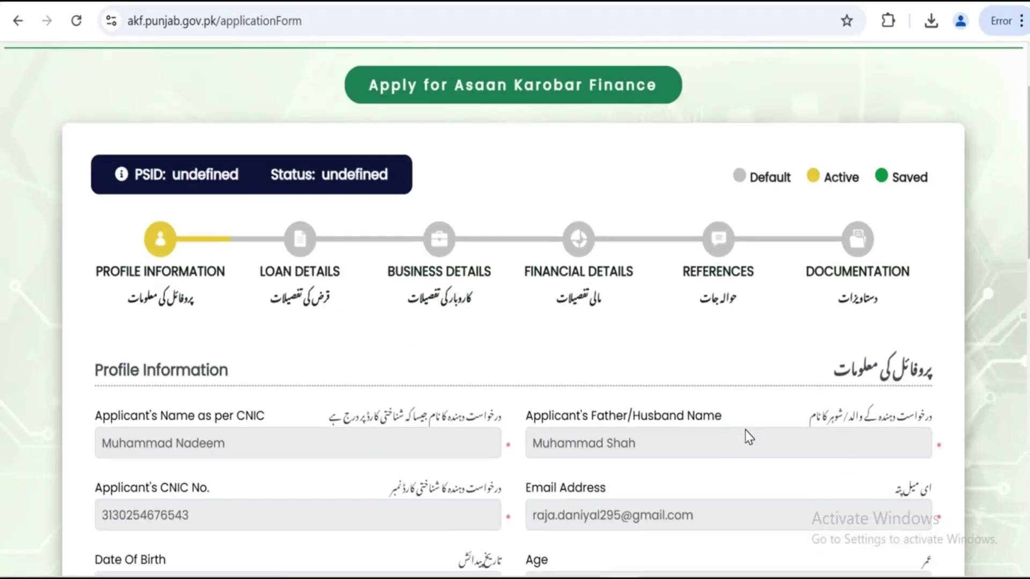
scroll(745, 430, up, 2)
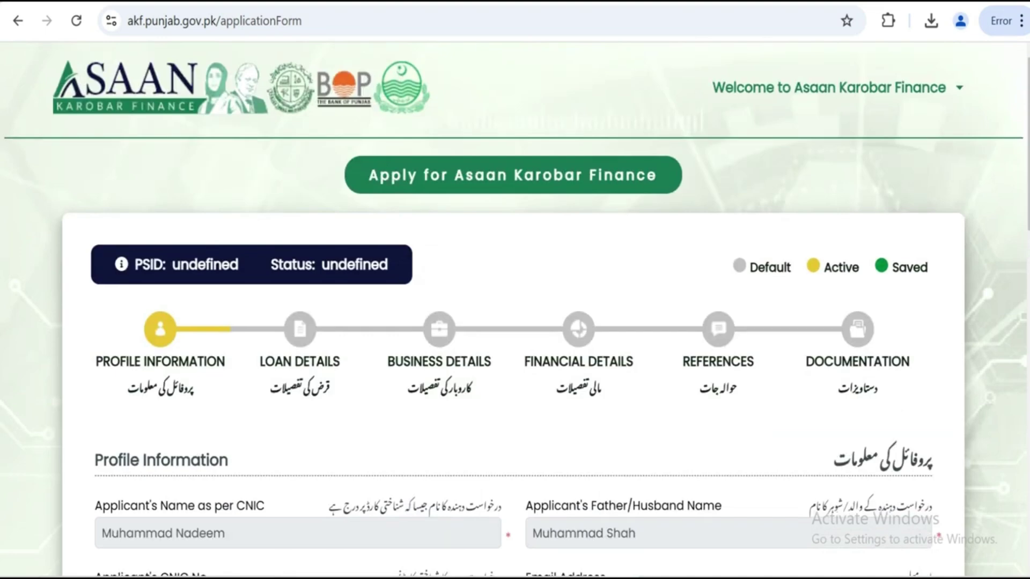
scroll(490, 209, down, 3)
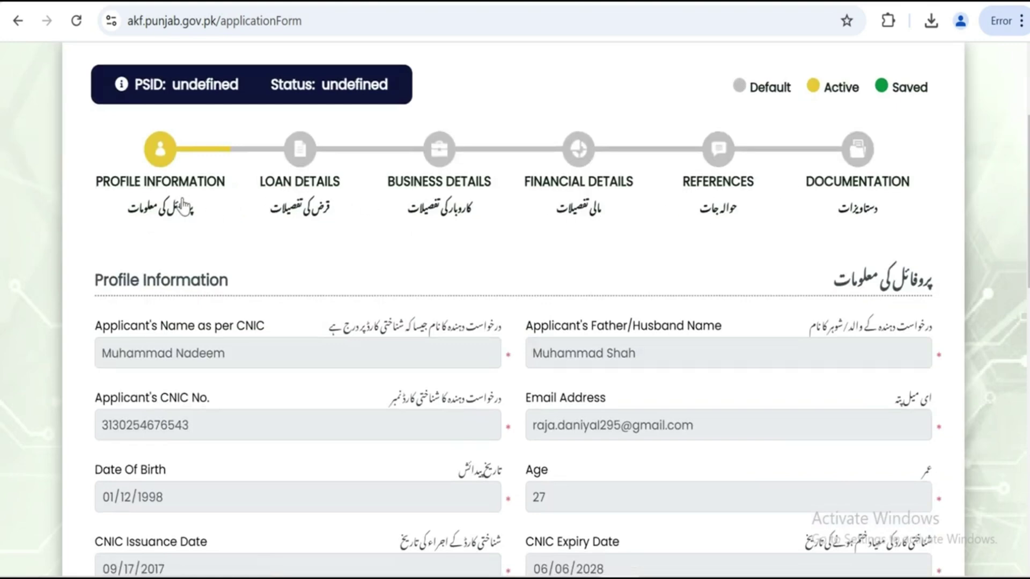
scroll(572, 228, down, 12)
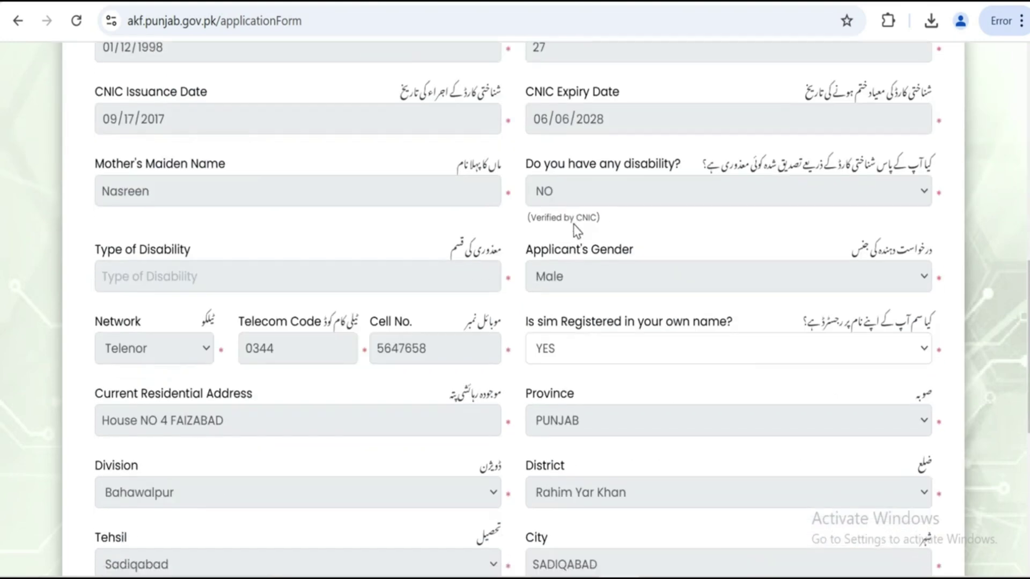
scroll(557, 316, up, 15)
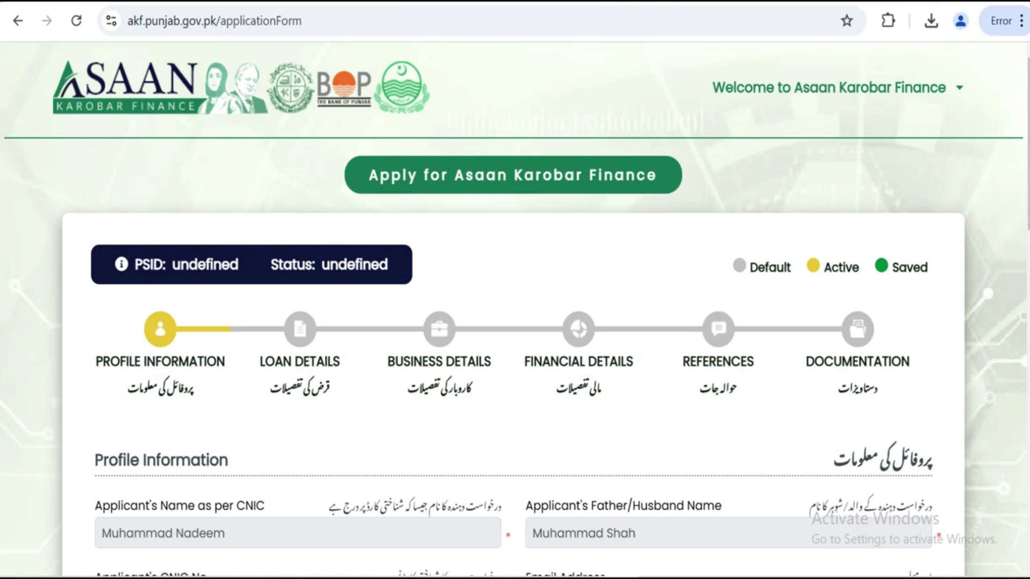
scroll(365, 276, down, 15)
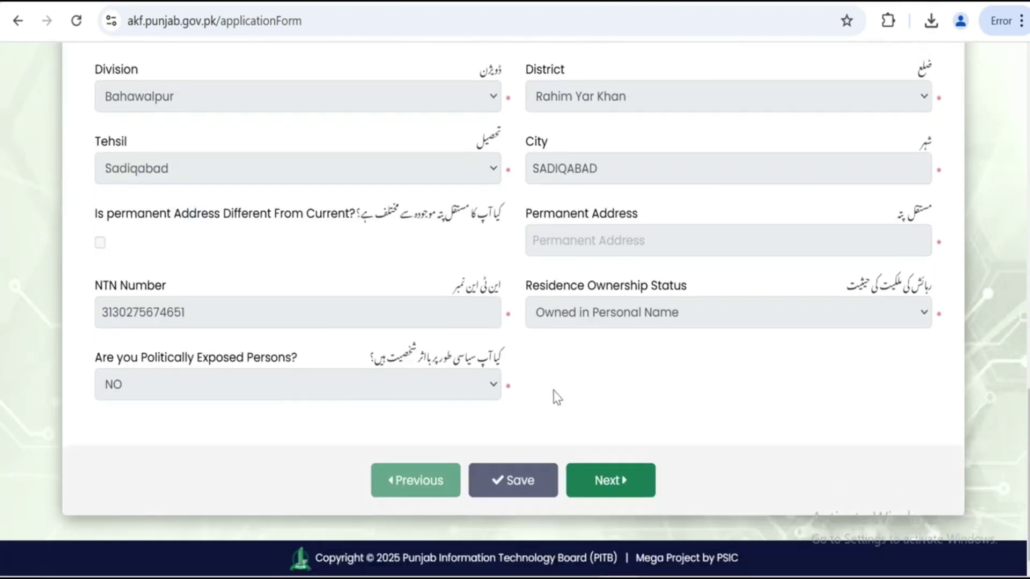
Advance from Profile Information to the Loan Details section
click(601, 498)
scroll(252, 167, up, 5)
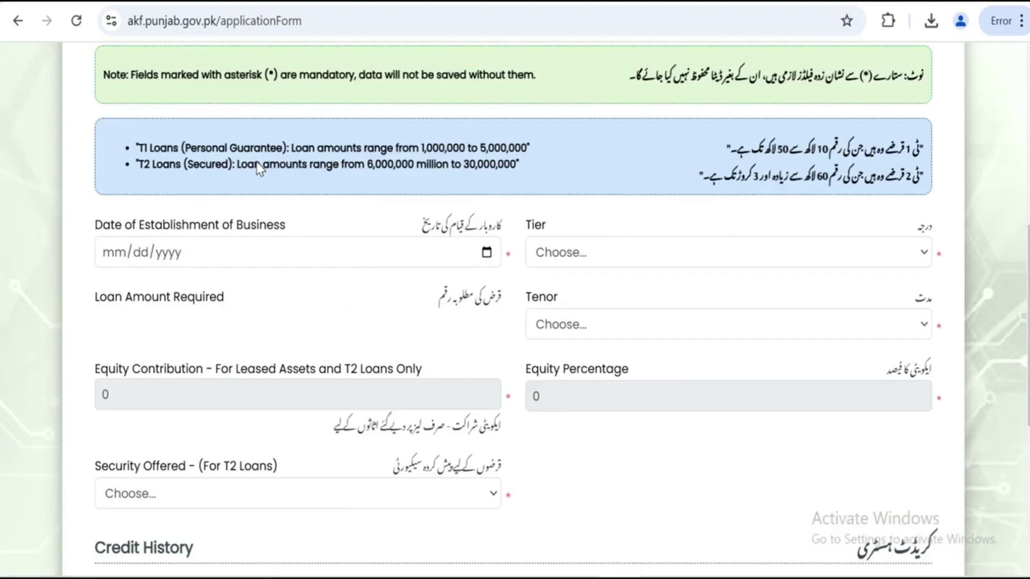
scroll(259, 168, up, 8)
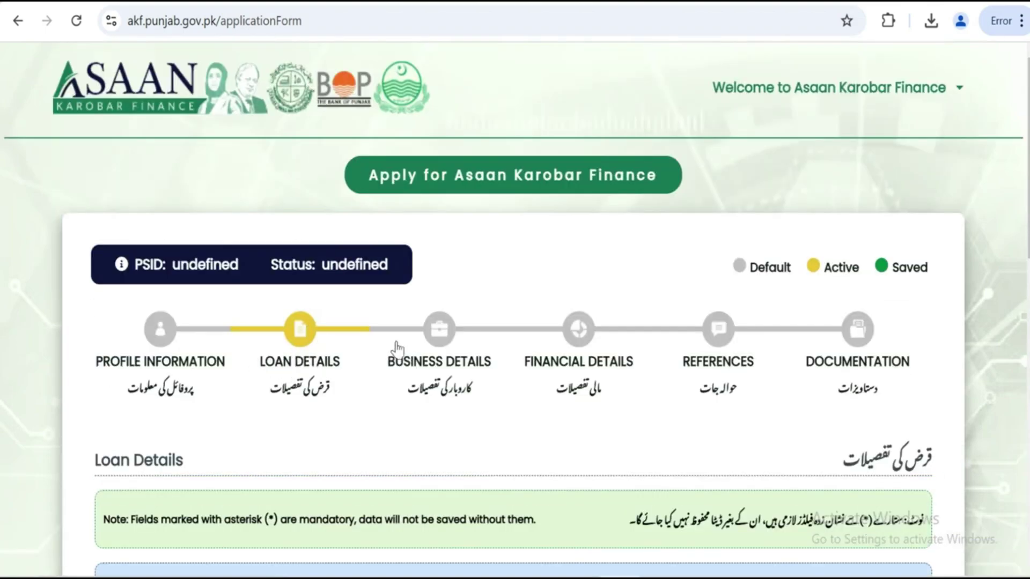
scroll(510, 285, down, 7)
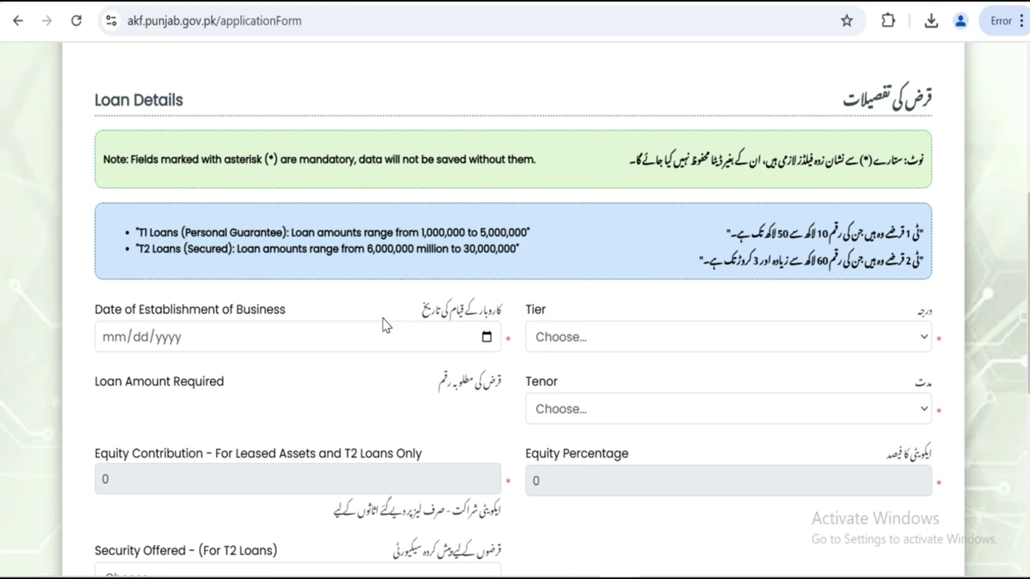
Set Date of Establishment of Business to 02/01/2024 using the date picker
click(487, 338)
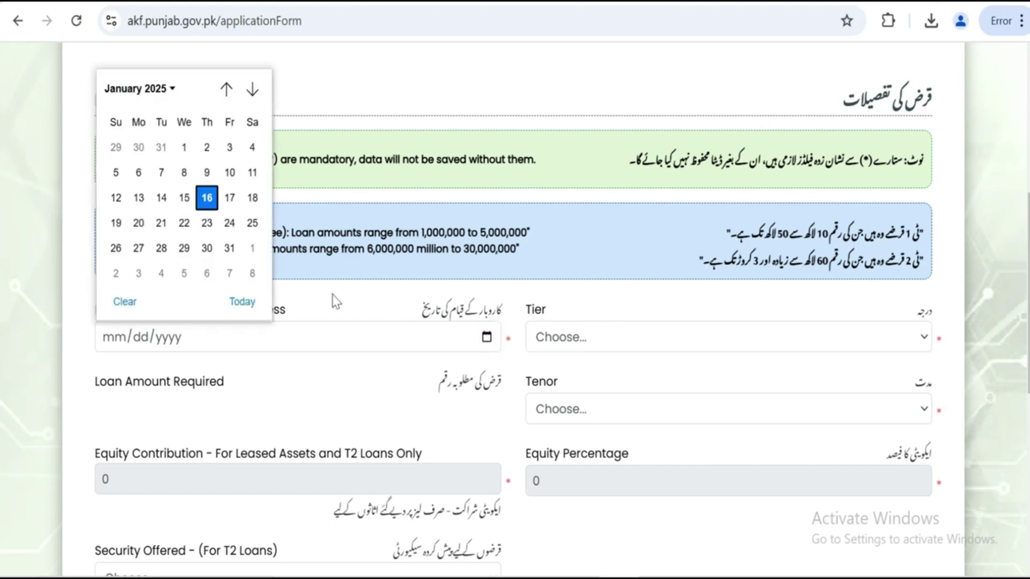
click(151, 89)
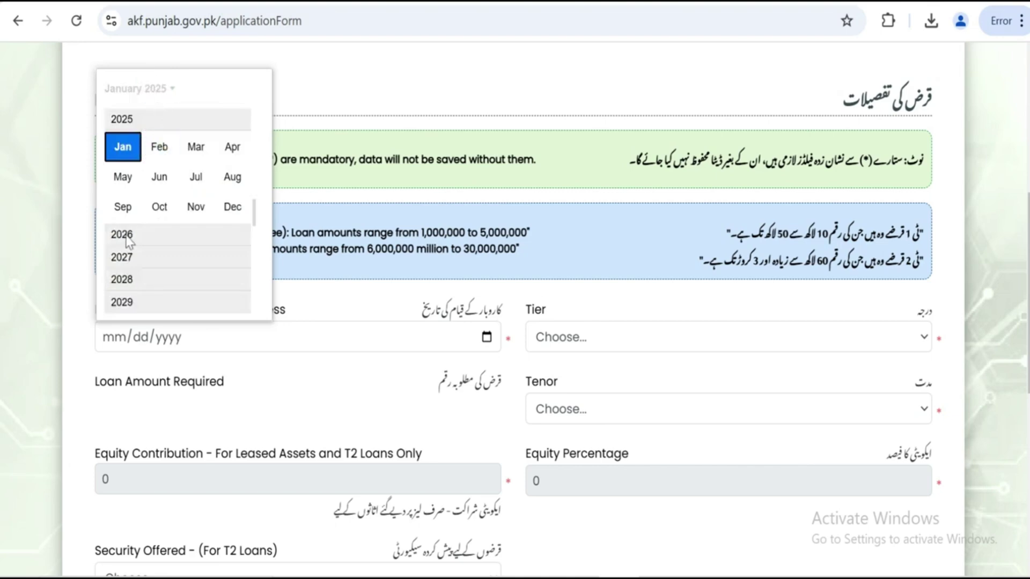
scroll(169, 137, up, 1)
click(170, 129)
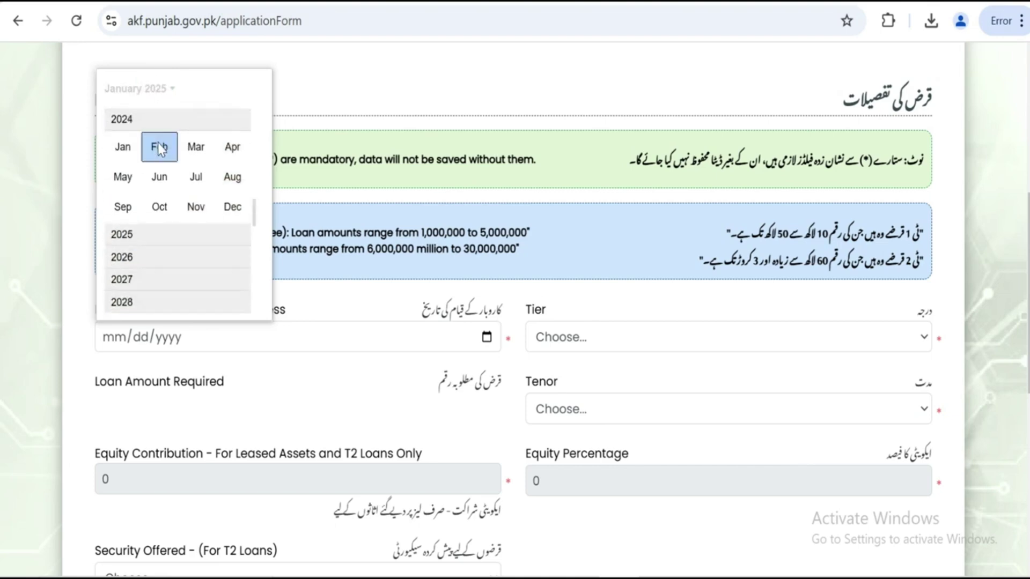
click(158, 148)
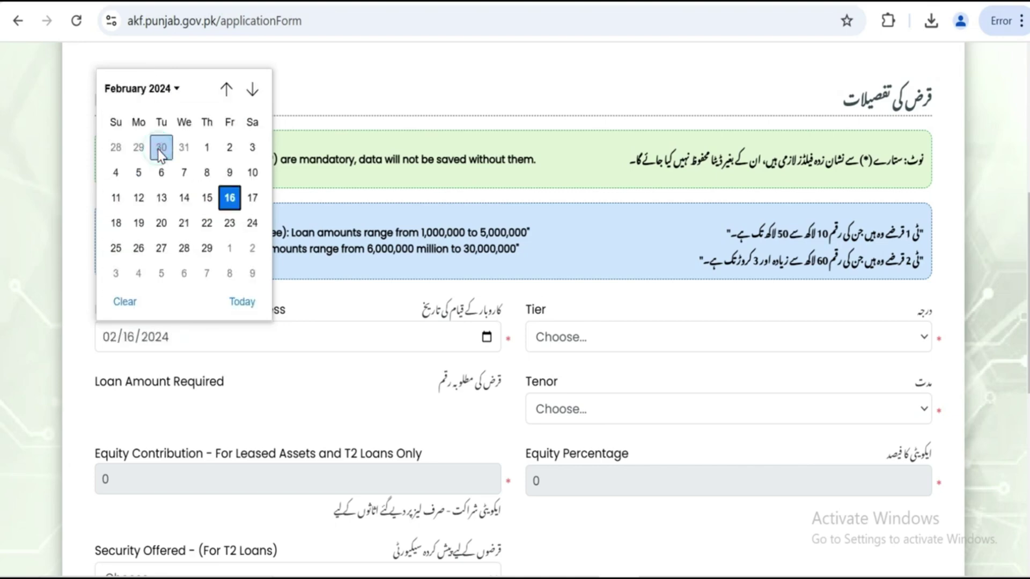
click(207, 147)
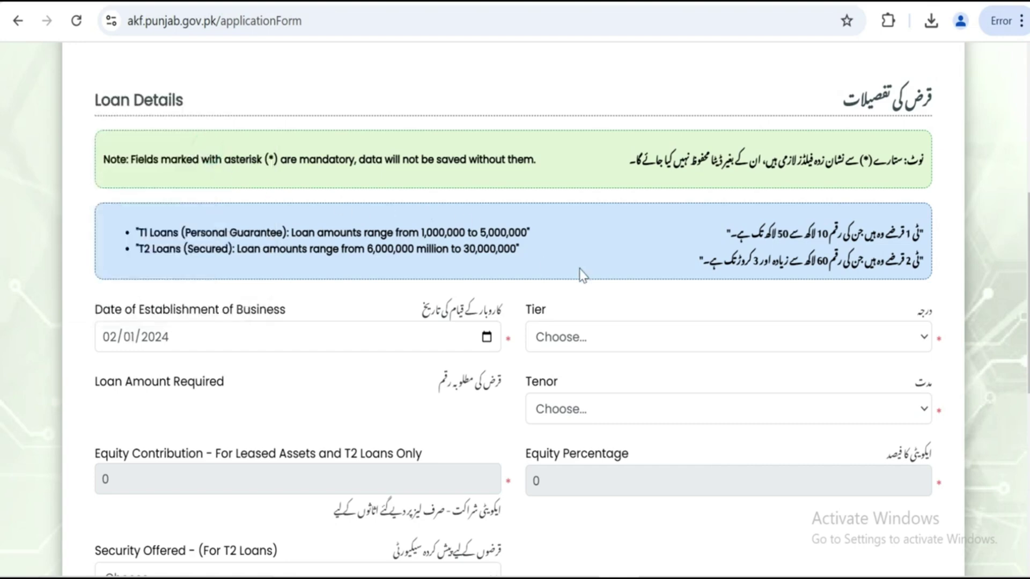
Choose Tier 1, a 01 Million loan amount and a 5 Year tenor
scroll(581, 272, down, 2)
click(564, 251)
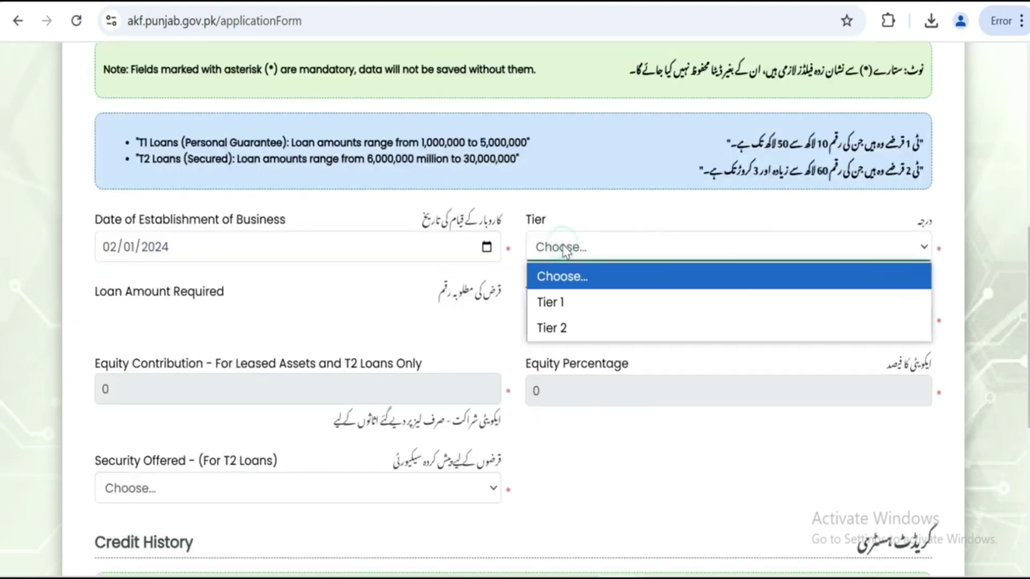
click(561, 307)
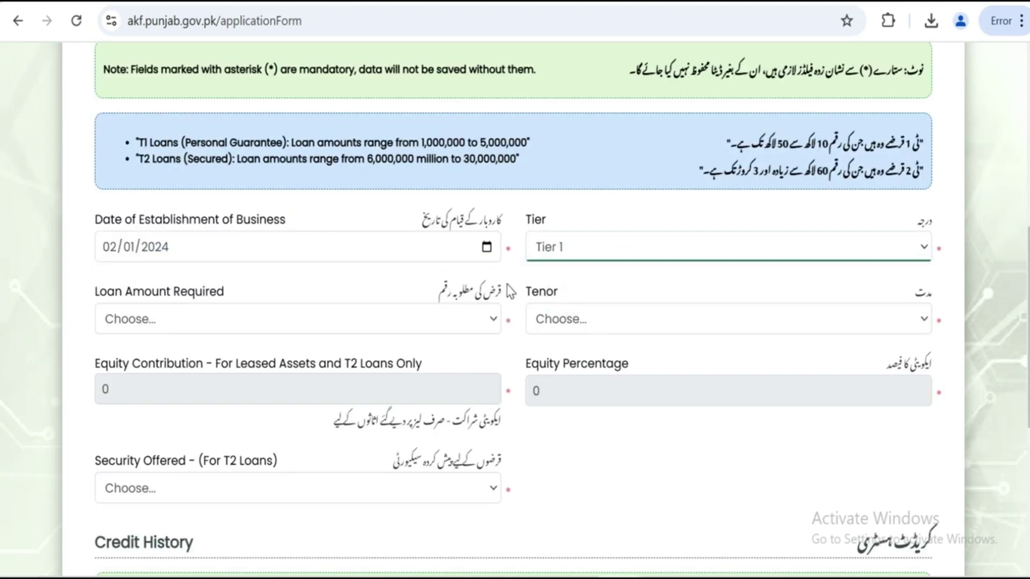
click(494, 322)
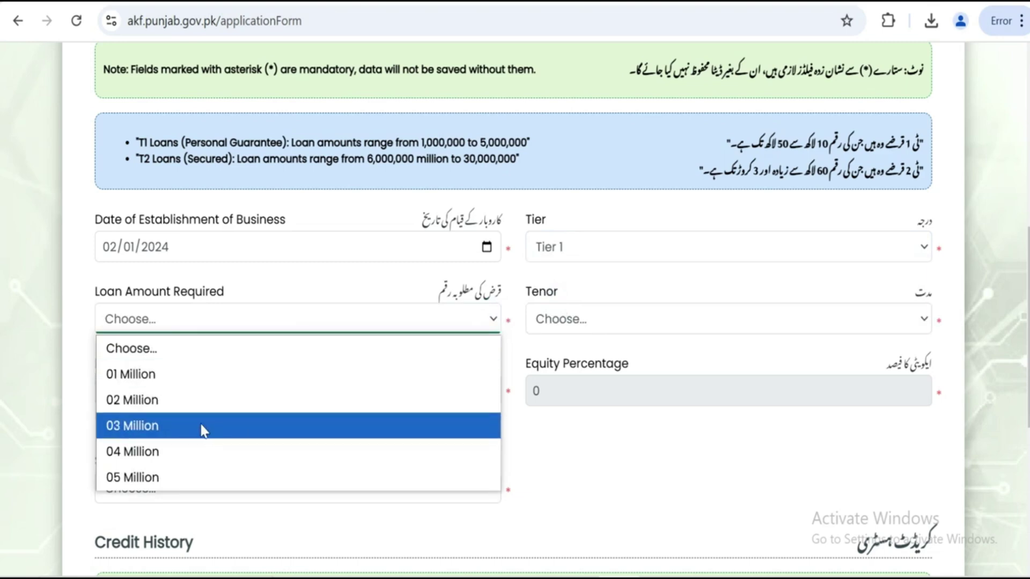
click(189, 376)
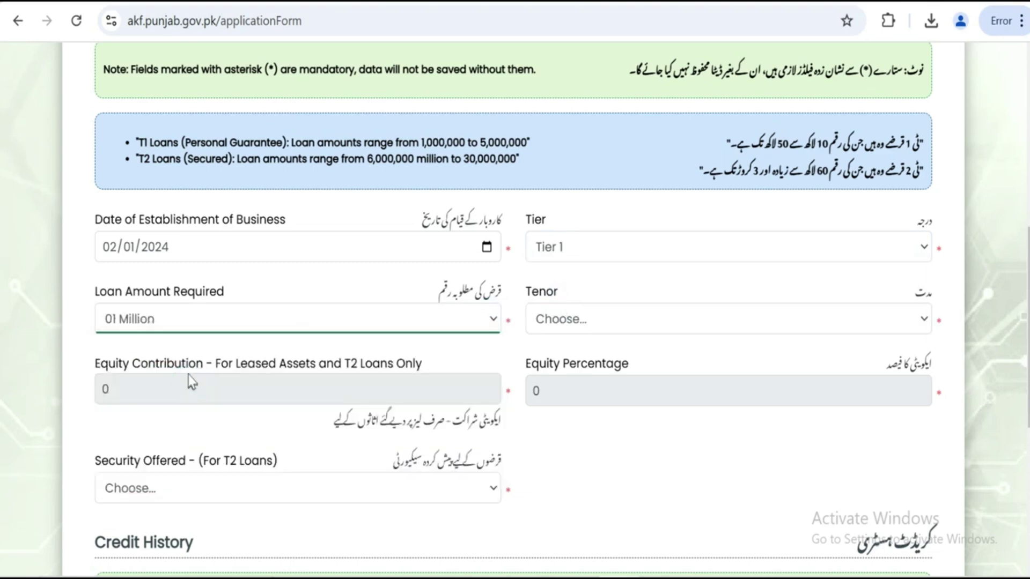
click(660, 320)
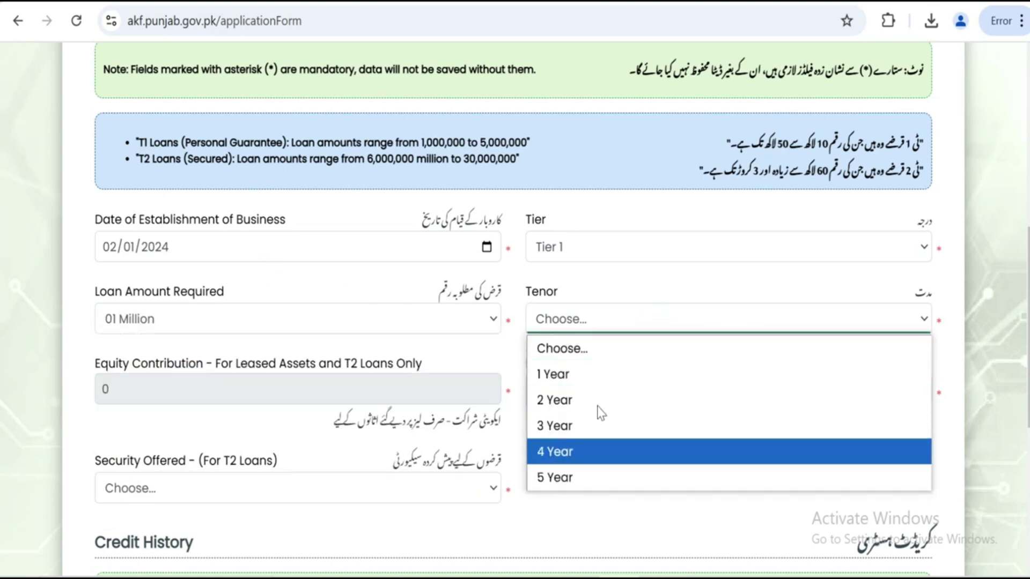
click(585, 476)
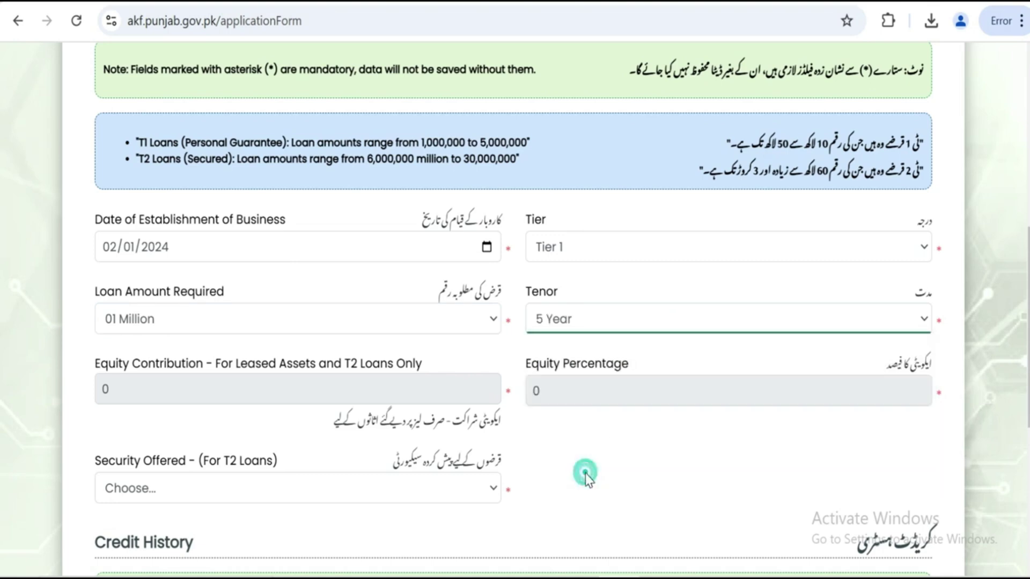
Recheck the Tier list, keeping Tier 1, and scroll further down Loan Details
scroll(708, 279, down, 2)
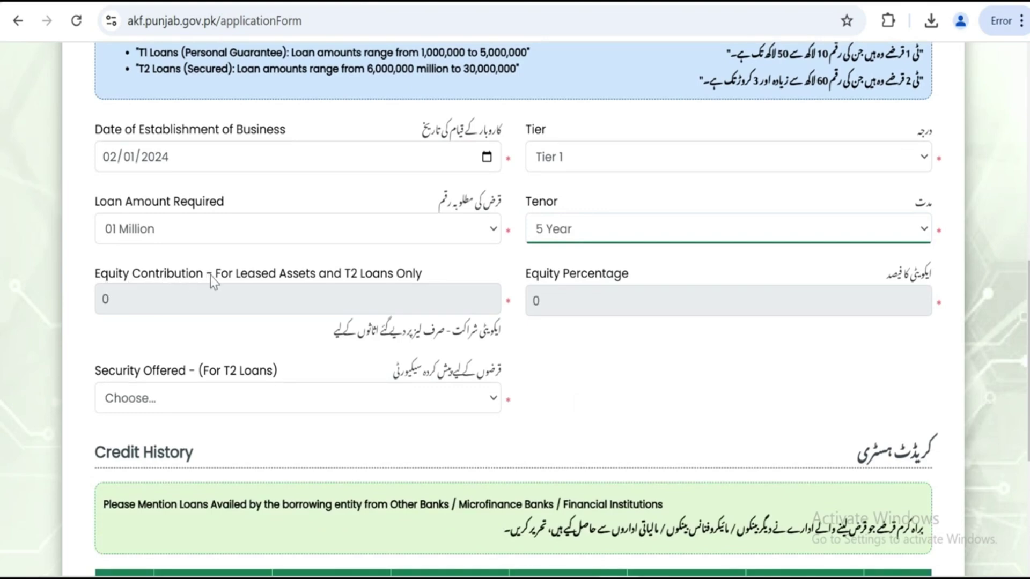
click(427, 298)
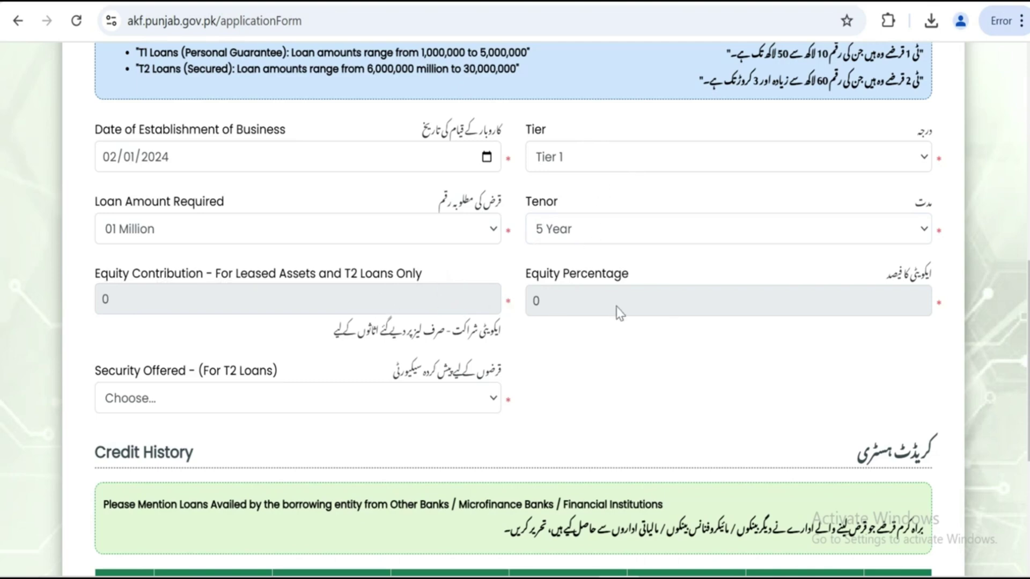
click(560, 157)
click(559, 158)
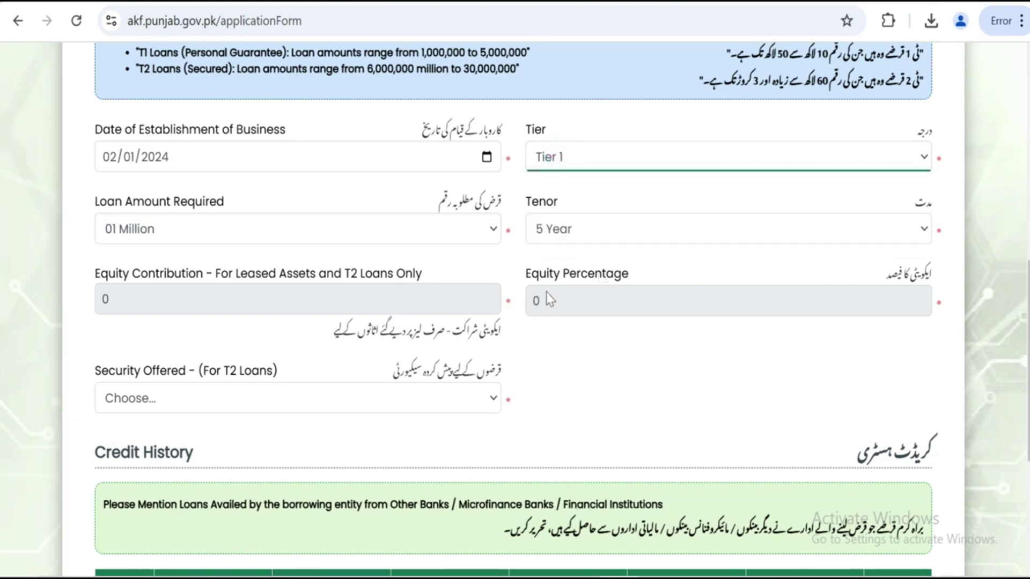
scroll(518, 298, down, 1)
scroll(519, 301, down, 2)
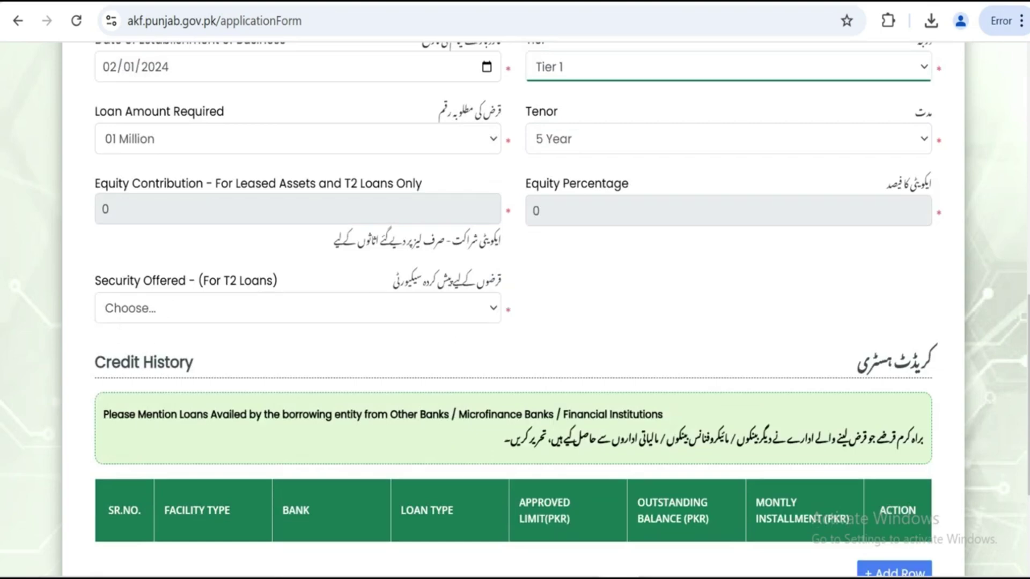
Choose PROPERTY RESIDENTIAL in the Security Offered dropdown
click(197, 308)
click(197, 308)
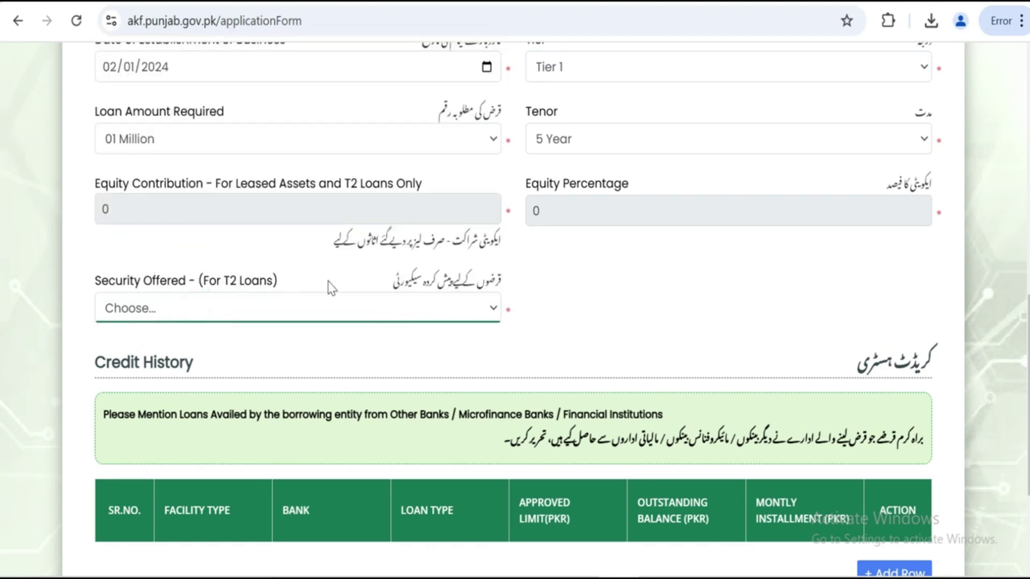
click(410, 316)
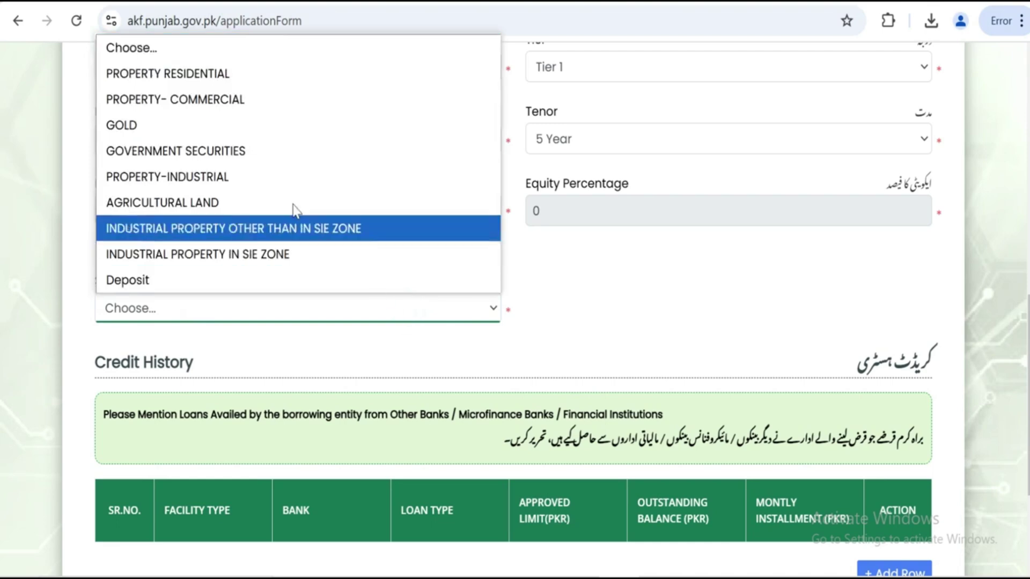
click(566, 313)
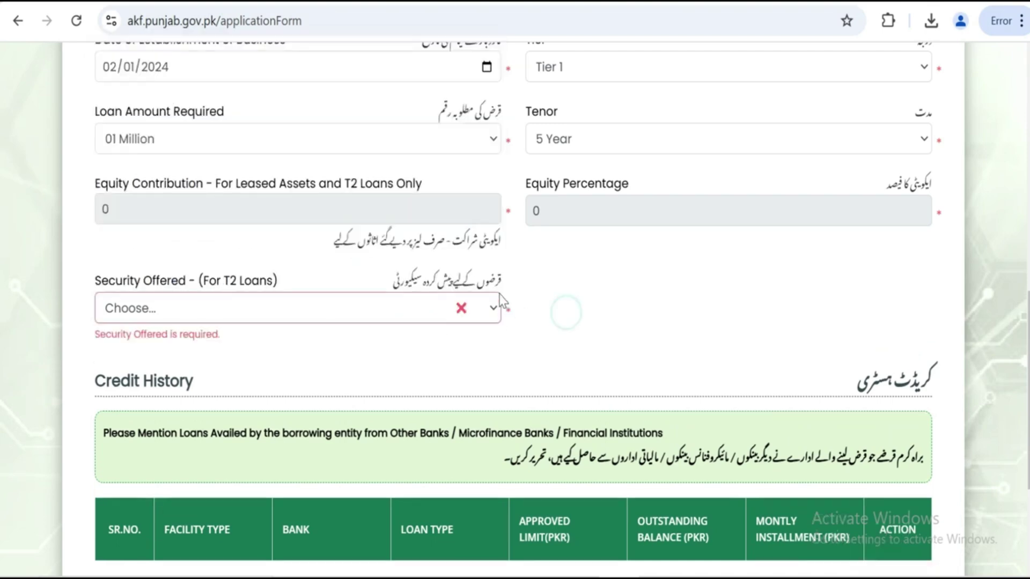
click(461, 312)
click(541, 280)
click(463, 309)
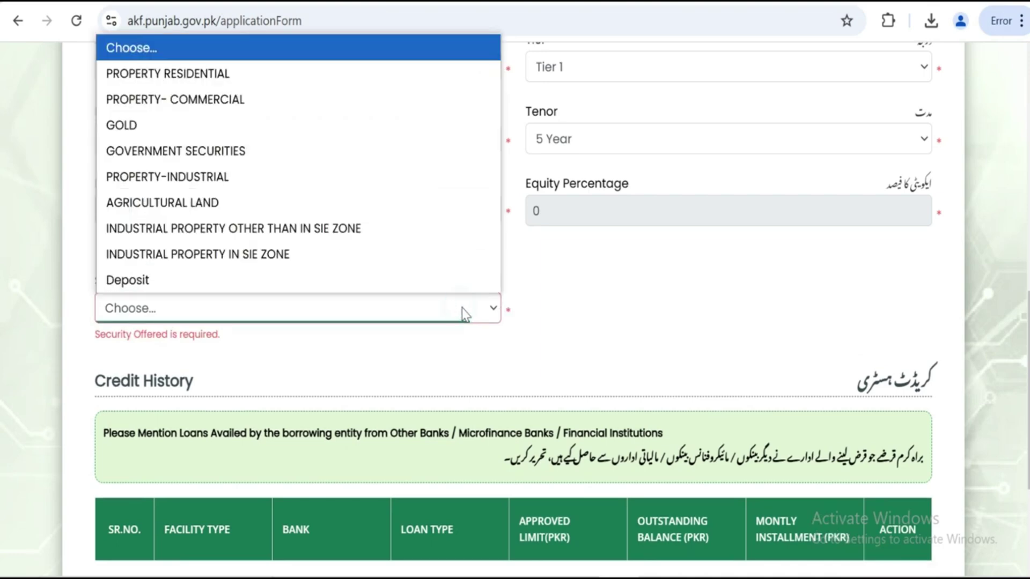
click(260, 80)
scroll(590, 214, down, 2)
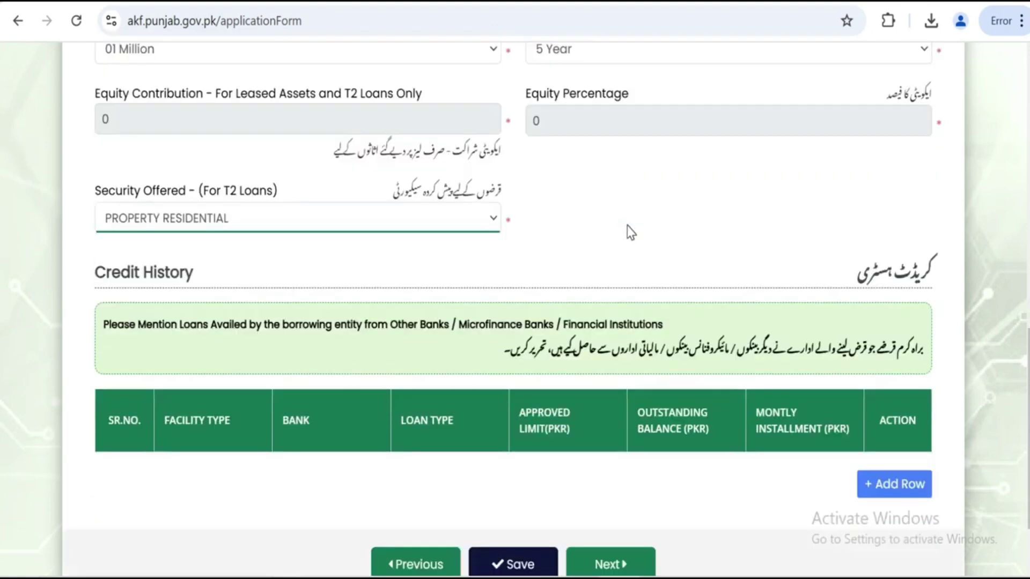
scroll(746, 244, down, 2)
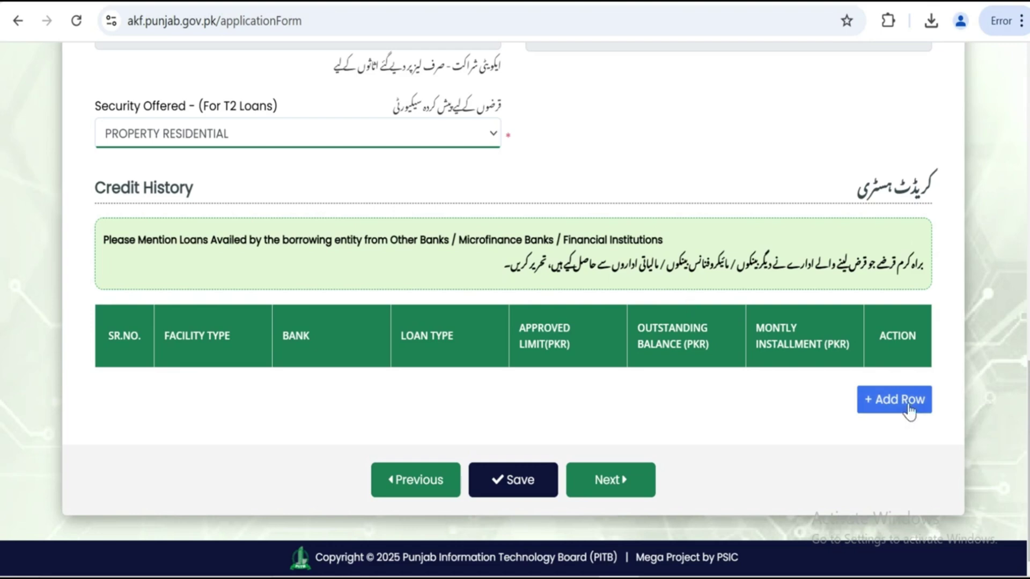
Add and then remove a blank Credit History row, leaving it empty, and save the financial details
click(893, 406)
scroll(457, 445, down, 1)
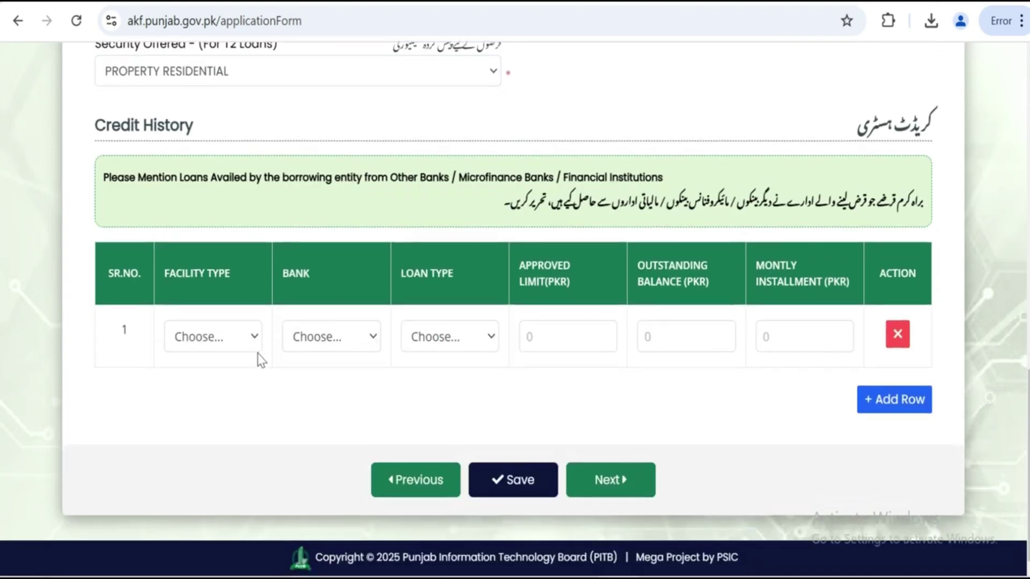
click(230, 339)
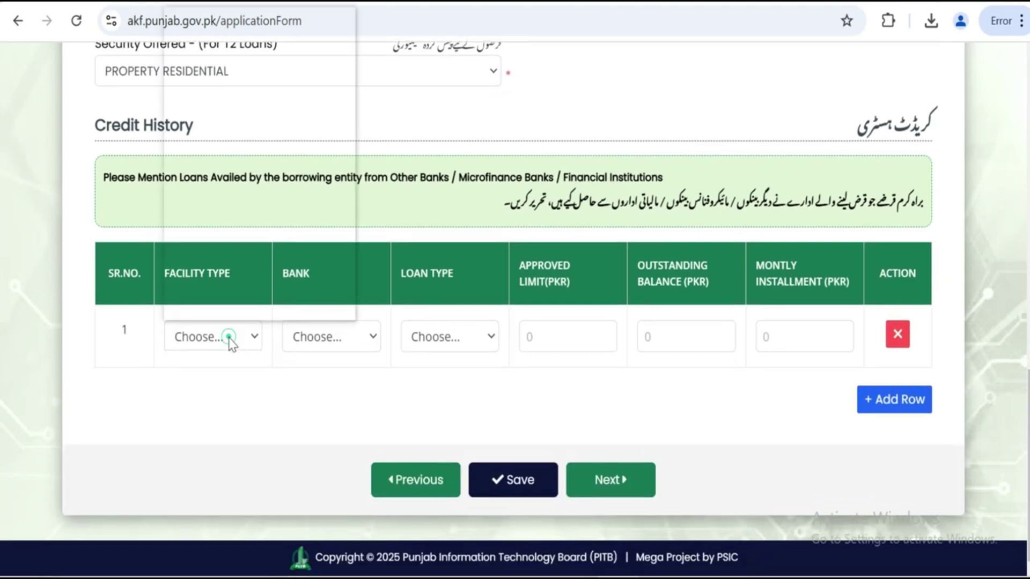
click(303, 338)
click(304, 338)
click(305, 339)
click(452, 337)
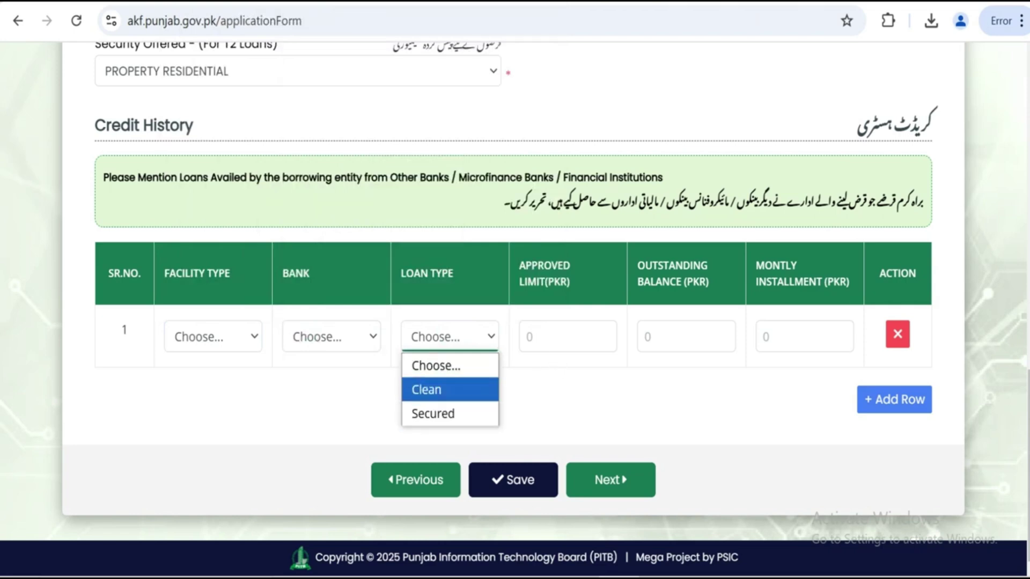
click(581, 396)
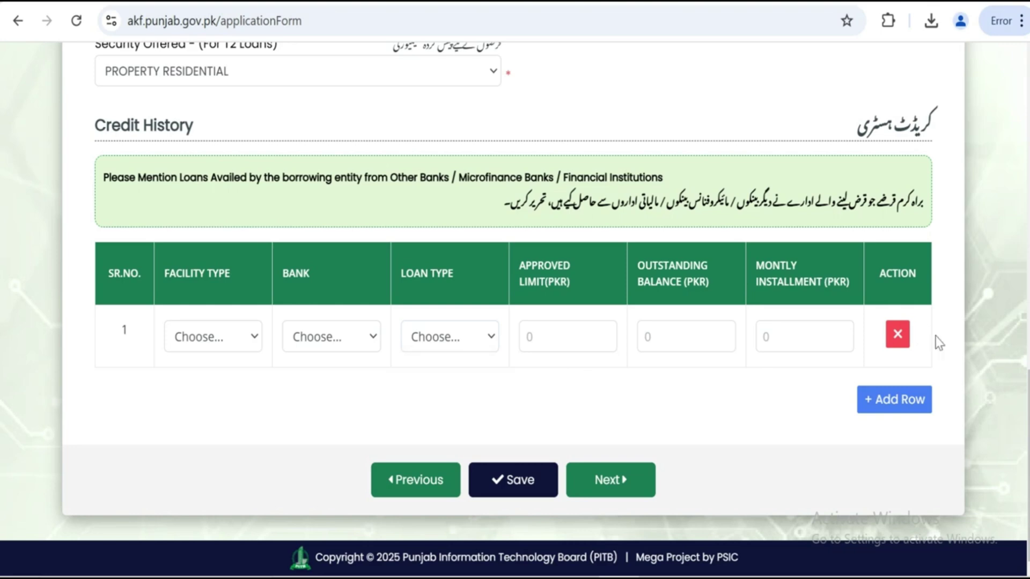
click(898, 334)
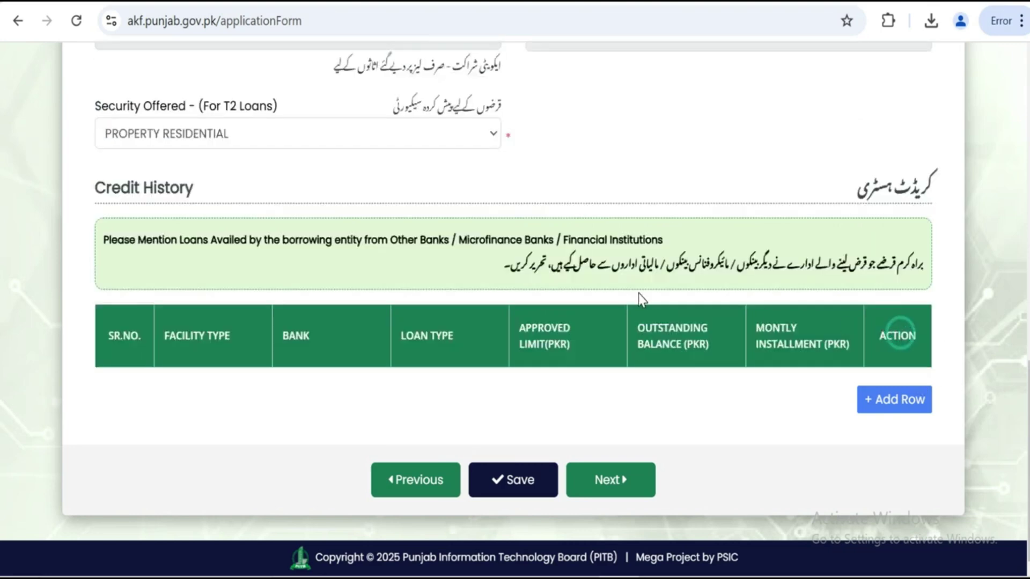
click(506, 482)
Acknowledge the save confirmation, advance with Next, then go Previous to Business Details
click(548, 392)
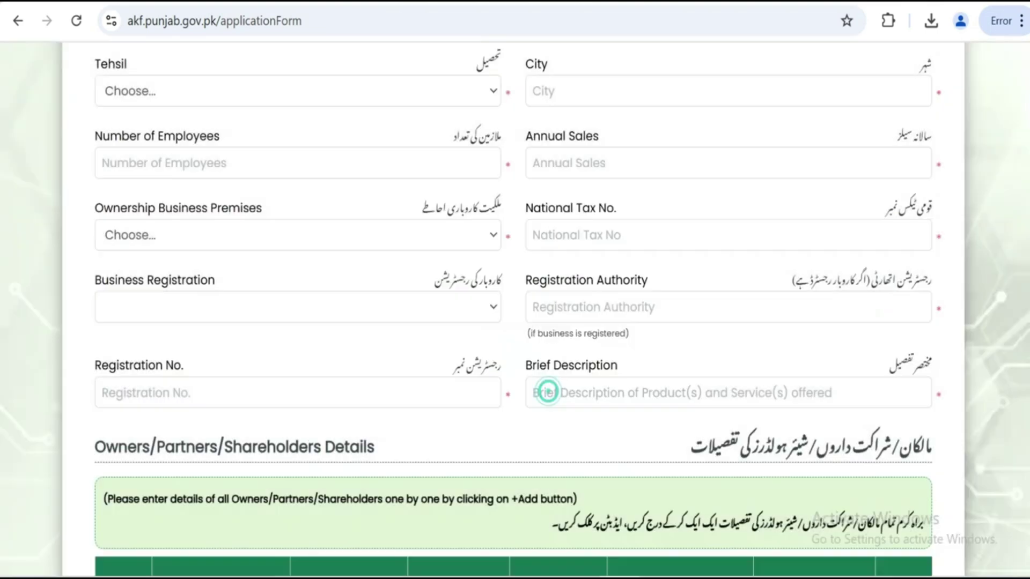
scroll(548, 392, down, 3)
click(625, 491)
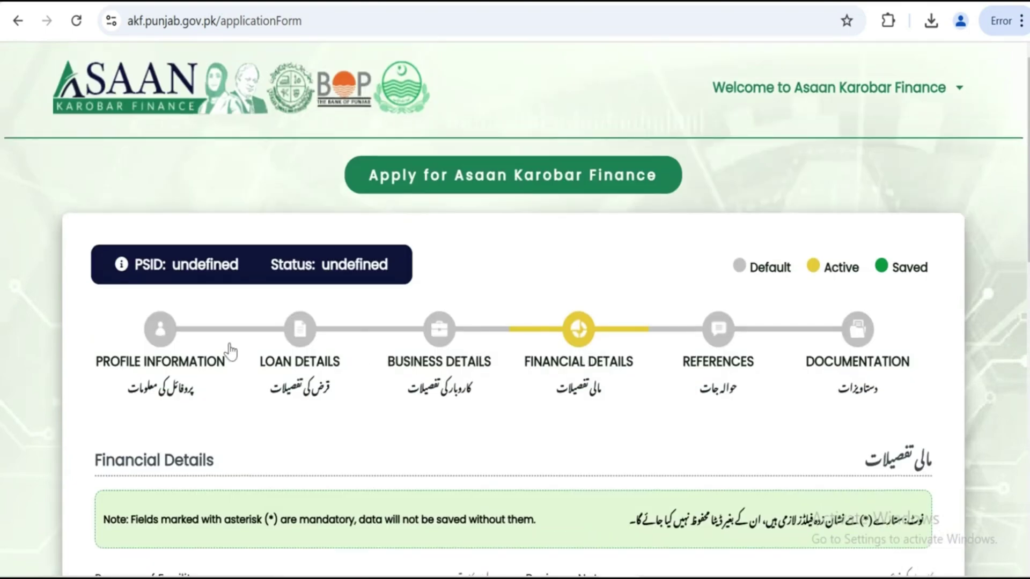
scroll(386, 345, down, 3)
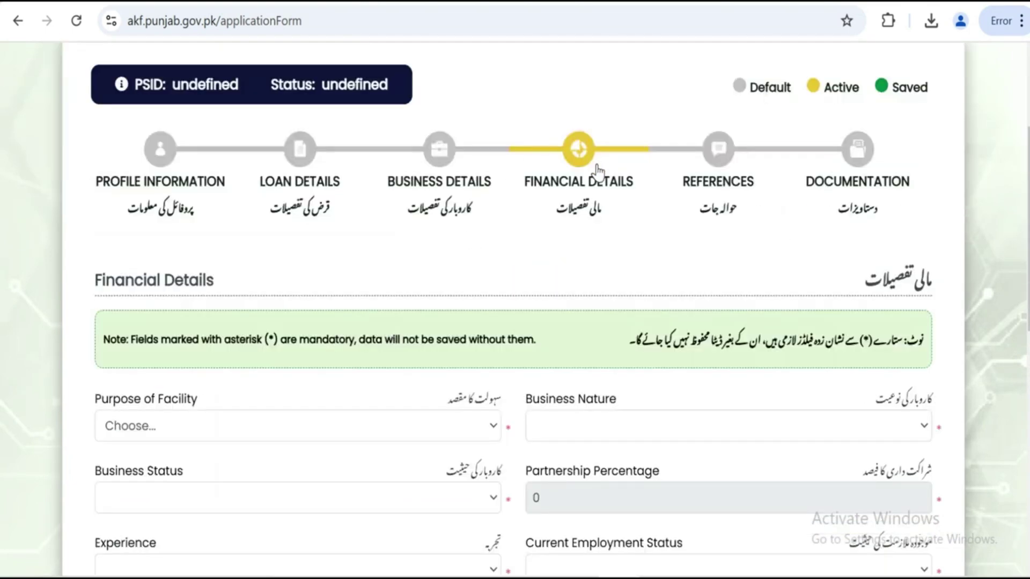
scroll(564, 219, down, 10)
click(419, 484)
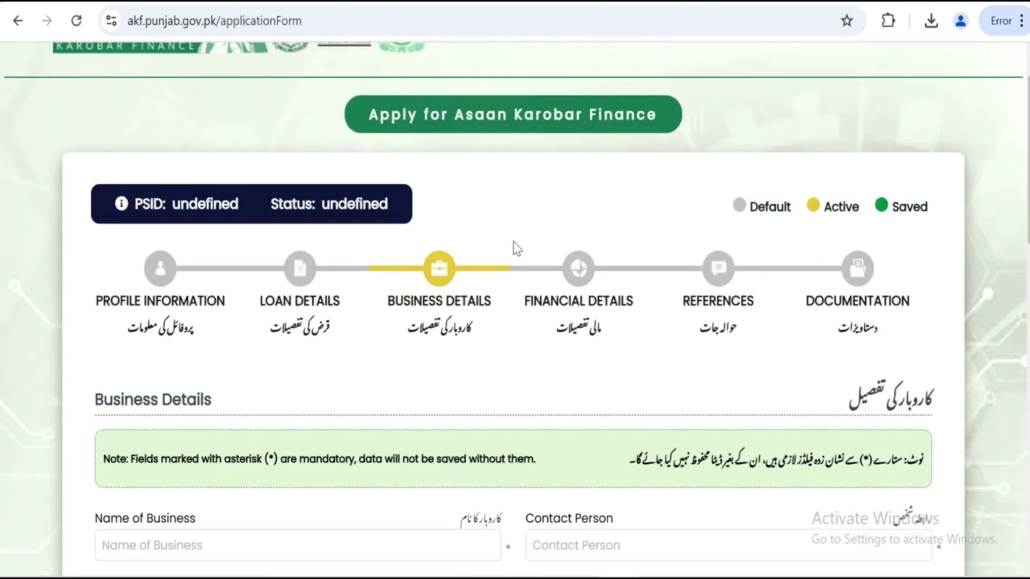
scroll(478, 311, down, 3)
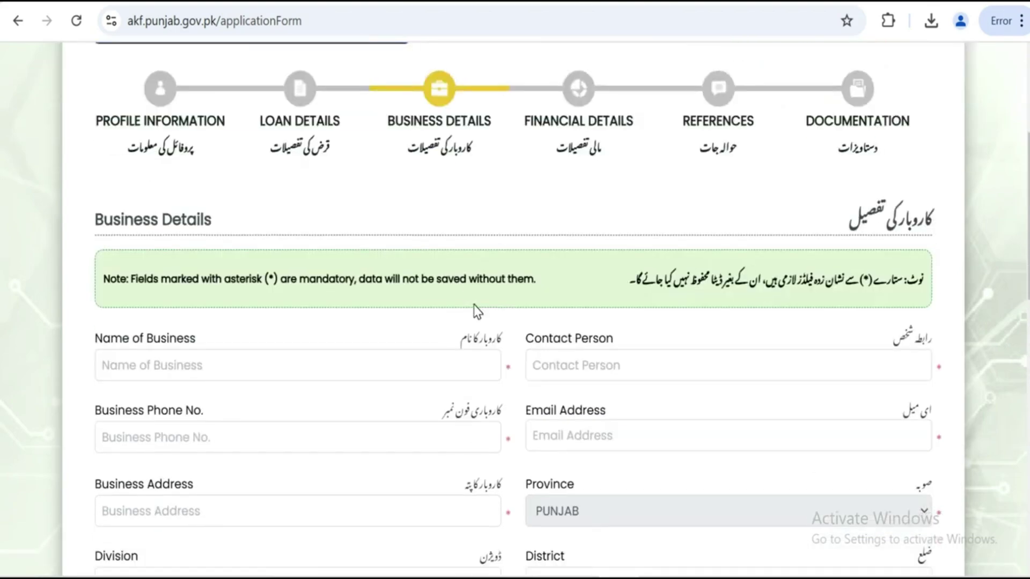
scroll(476, 311, down, 2)
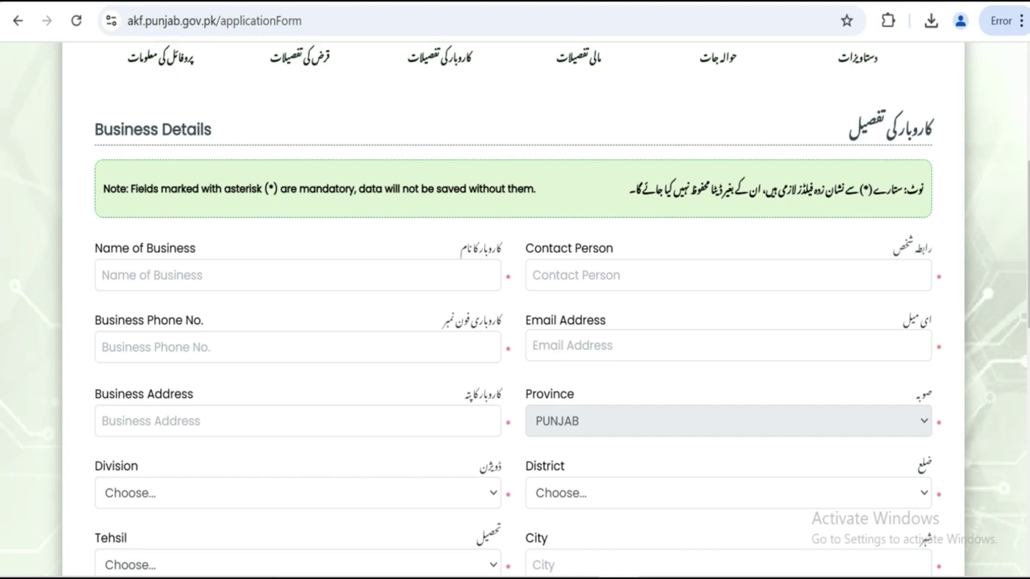
Enter the business name and the contact person's full name
click(340, 266)
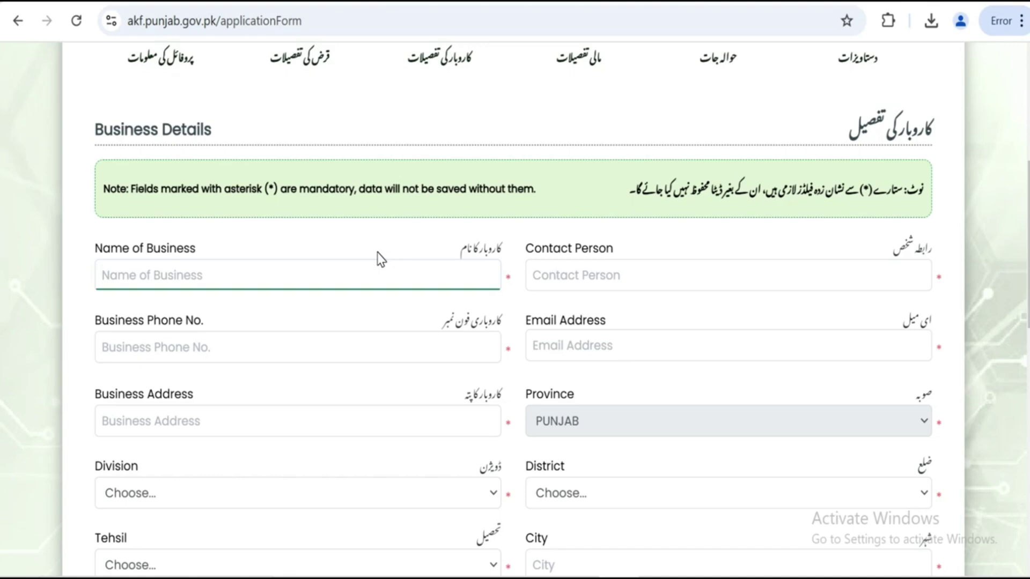
text(A)
key(BackSpace)
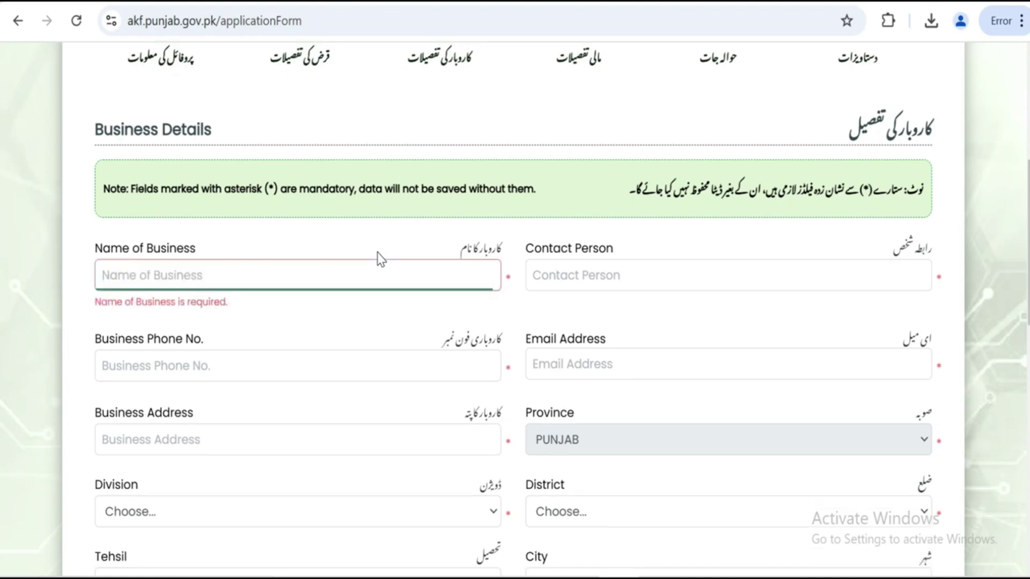
text(NADEEM)
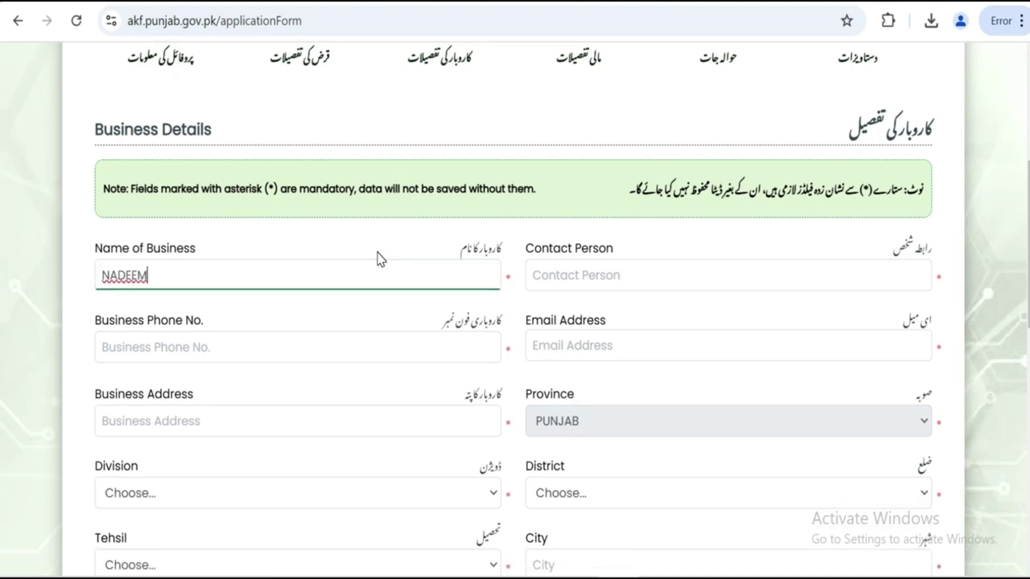
text( TAIERS SHOP)
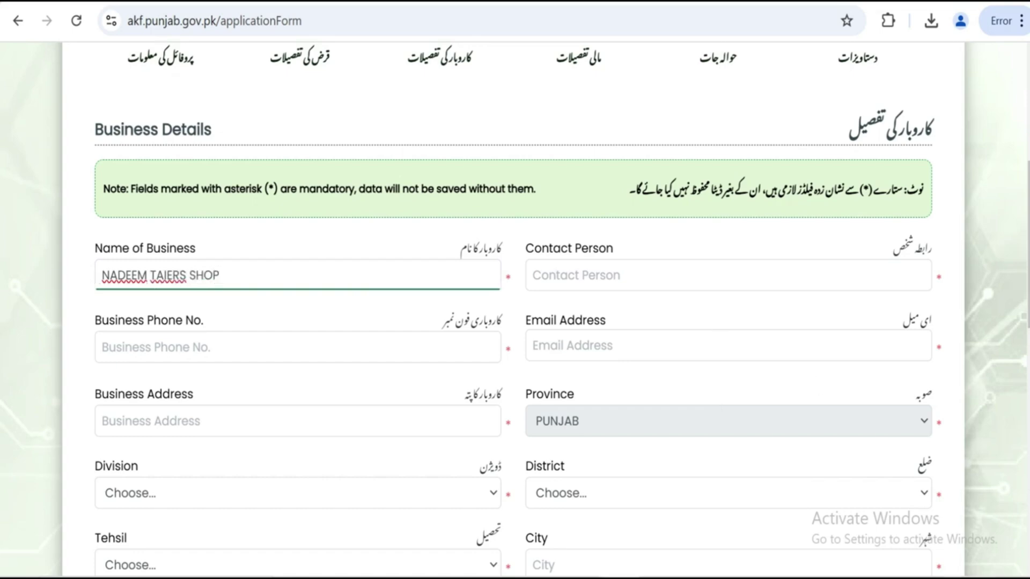
click(695, 276)
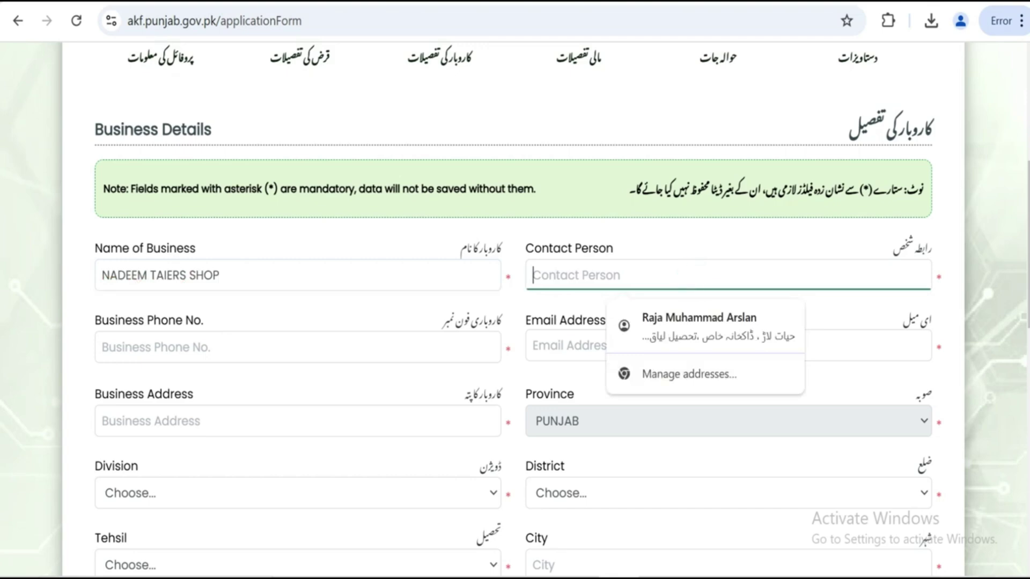
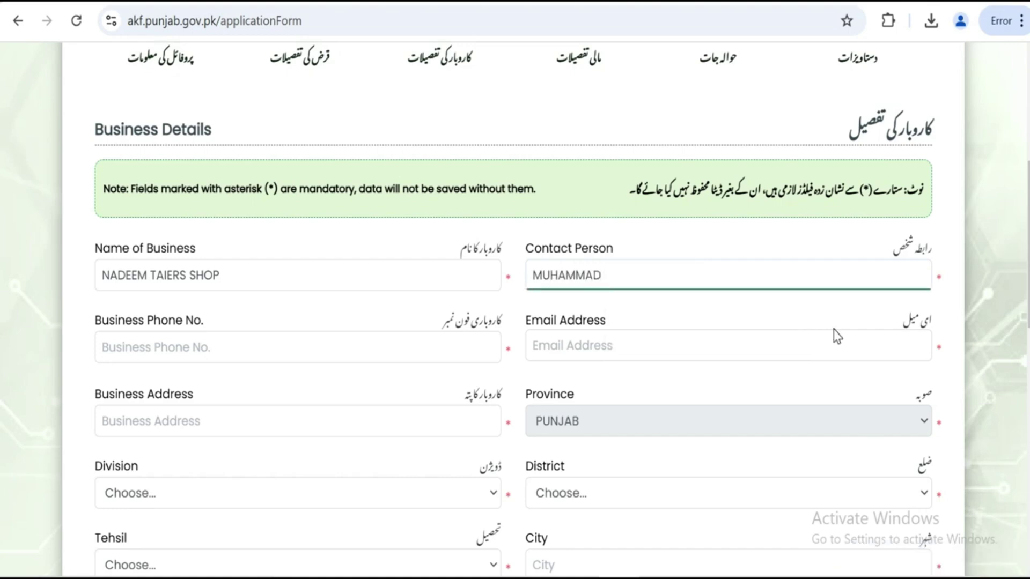
Enter the business phone number and paste the saved email address
click(275, 347)
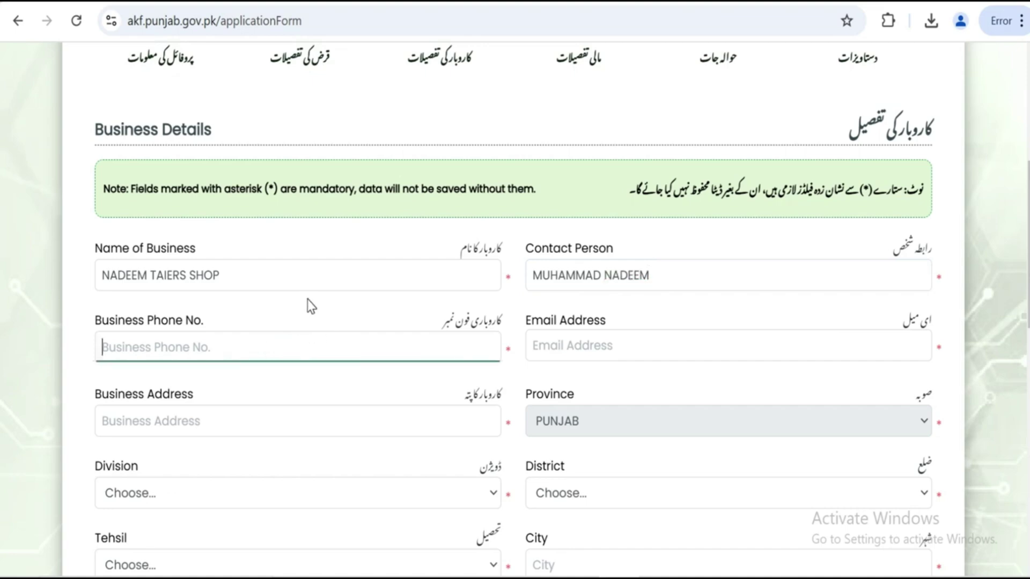
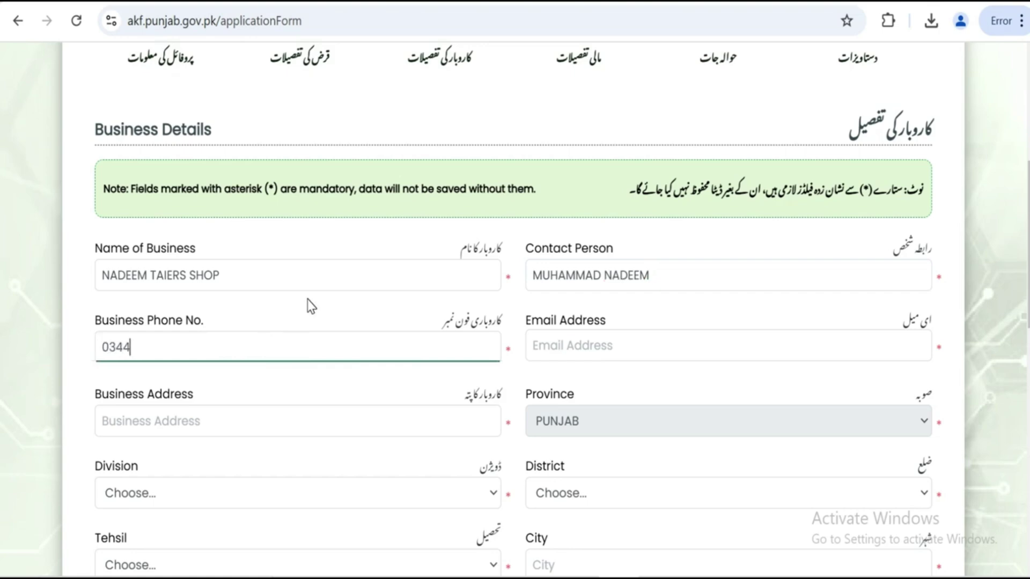
key(Tab)
key(ctrl+v)
scroll(299, 352, down, 3)
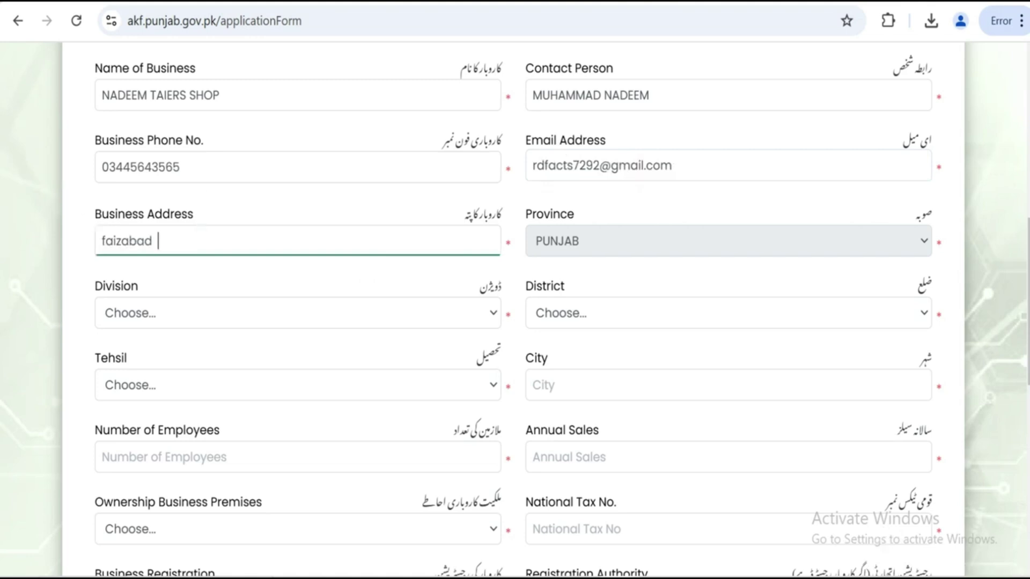
Select Bahawalpur division, Rahim Yar Khan district and Sadiqabad tehsil
click(453, 315)
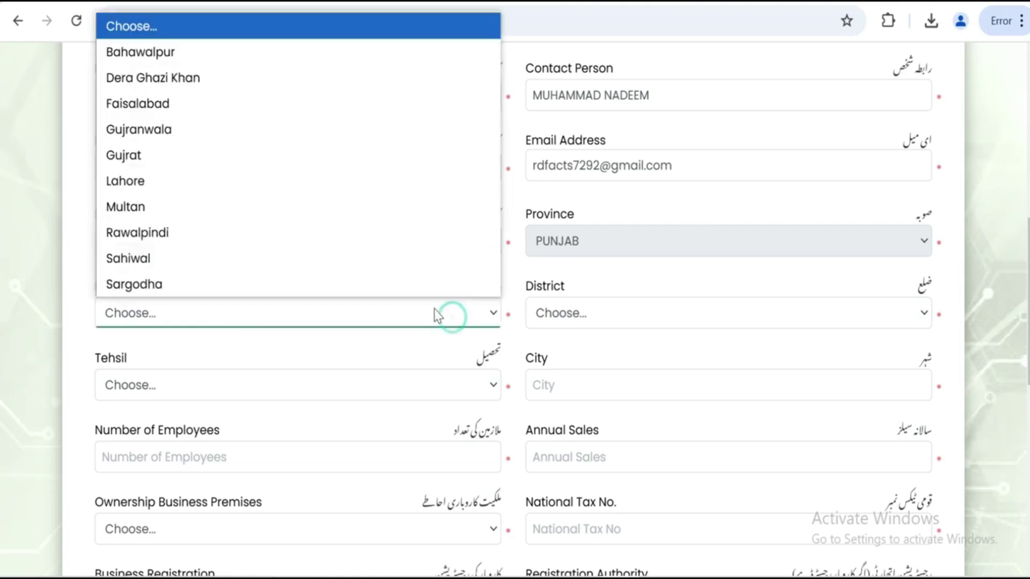
click(245, 59)
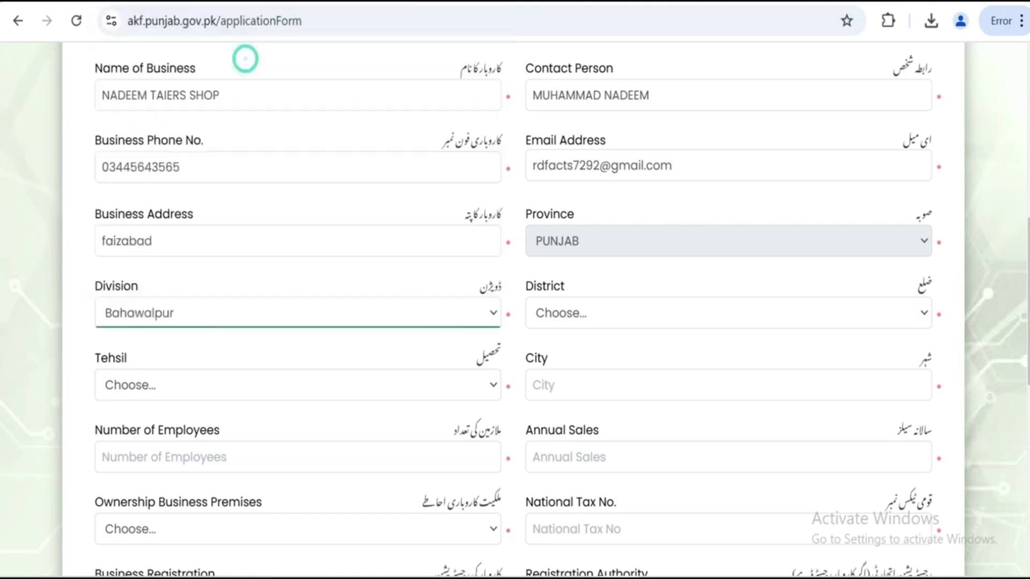
click(638, 316)
click(607, 394)
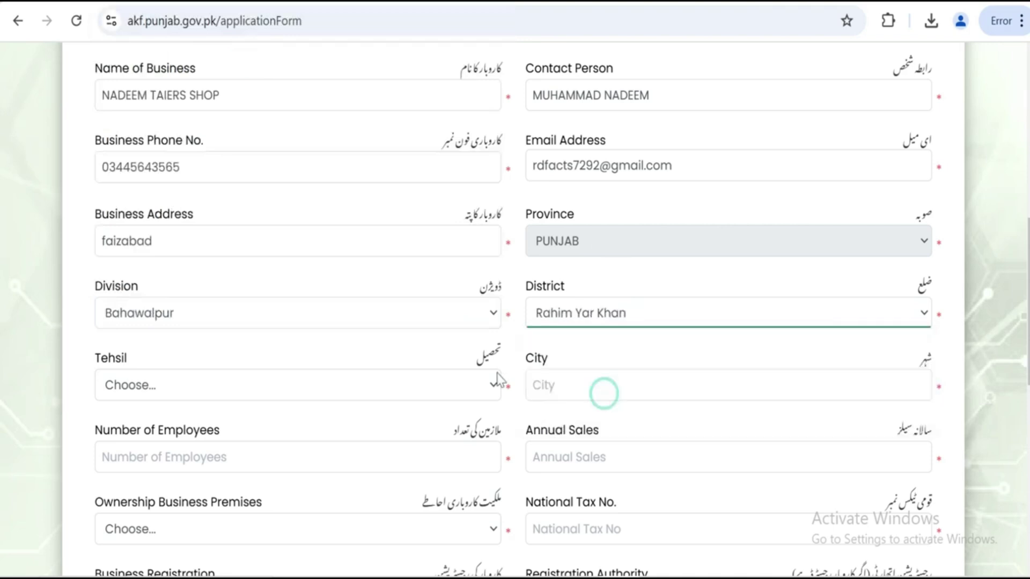
click(220, 393)
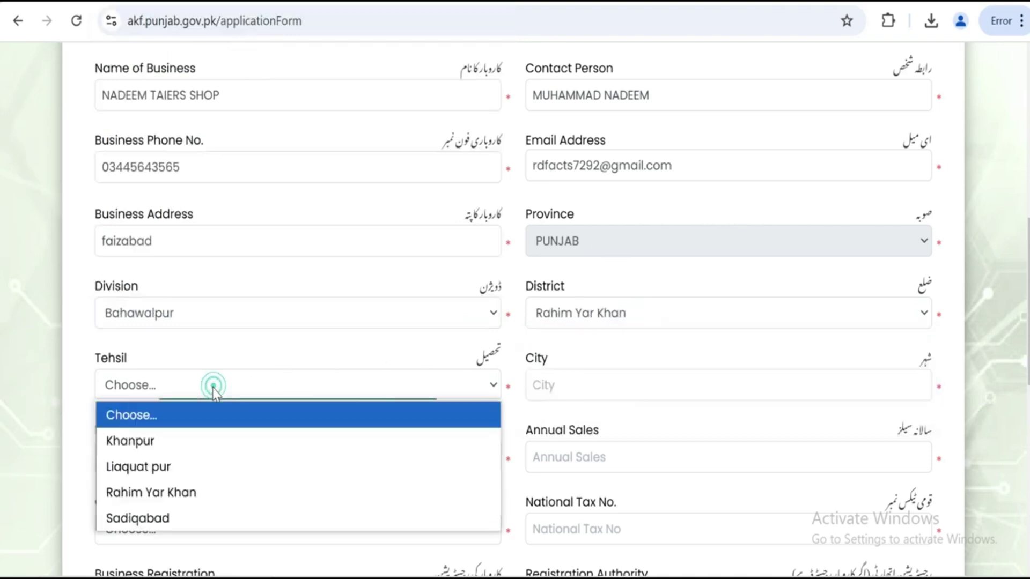
click(147, 518)
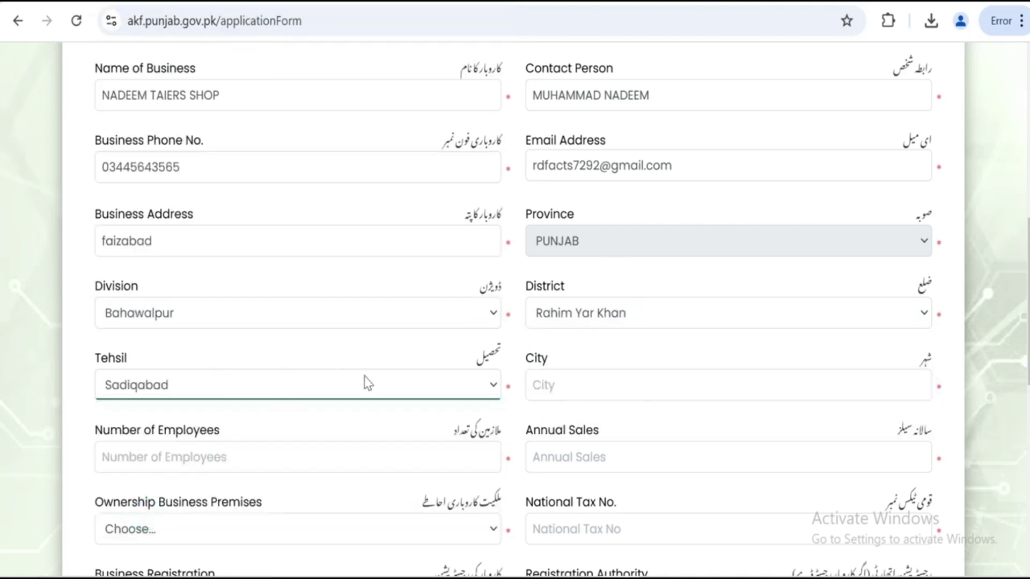
Enter city SADIQABAD, 0 employees and annual sales of 600000
scroll(399, 378, down, 3)
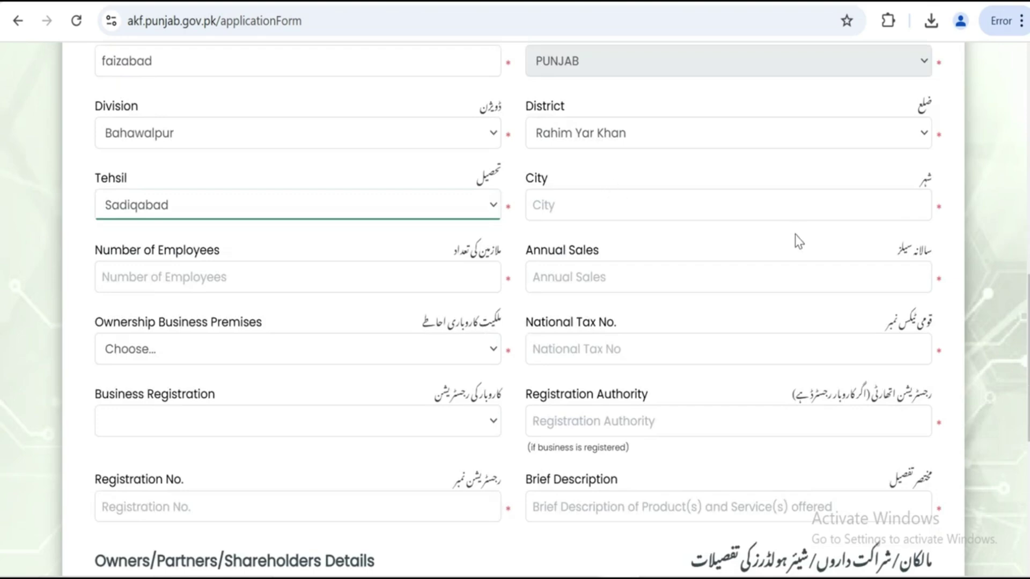
click(729, 205)
text(SADIQABAD)
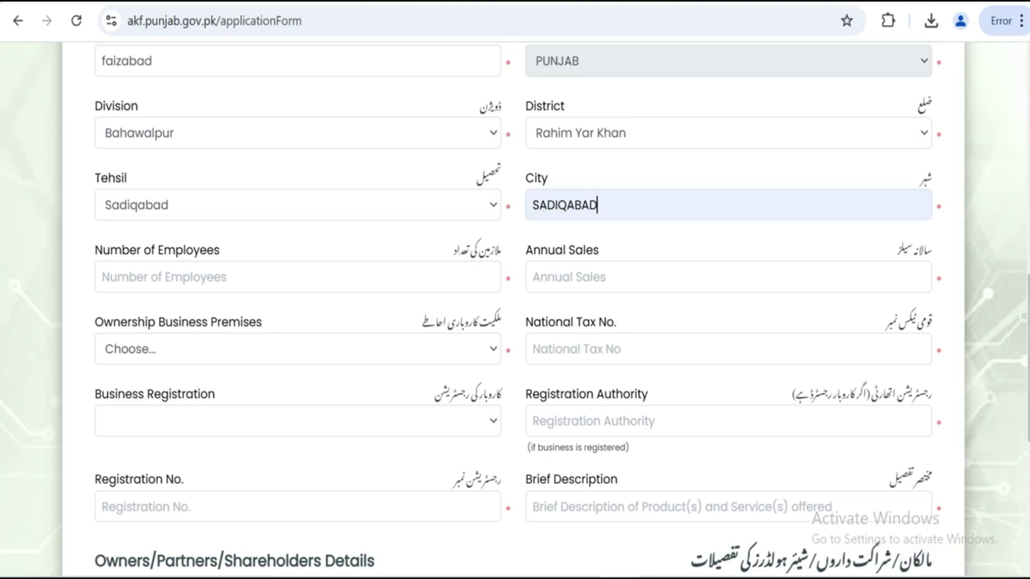
click(386, 273)
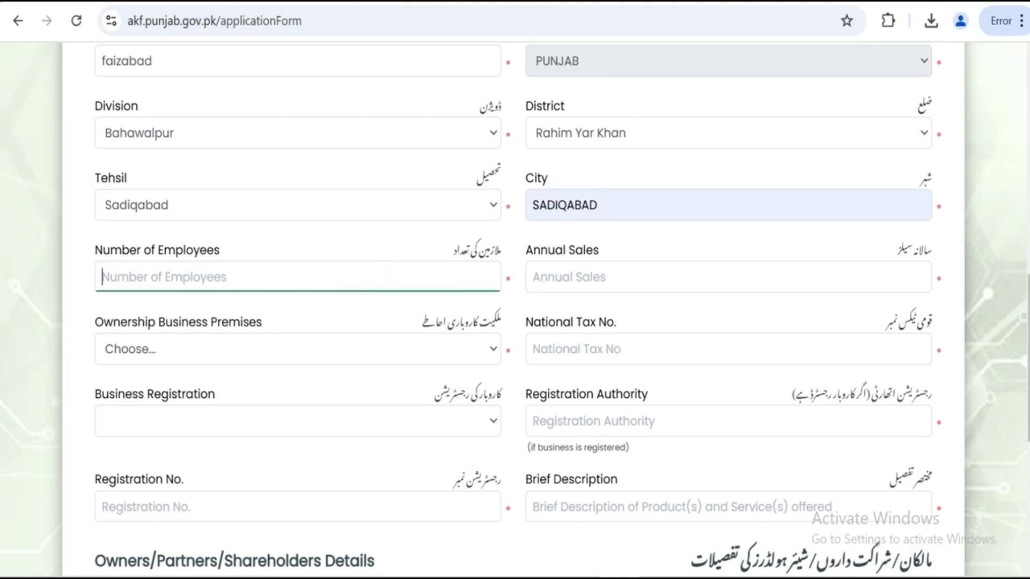
text(0)
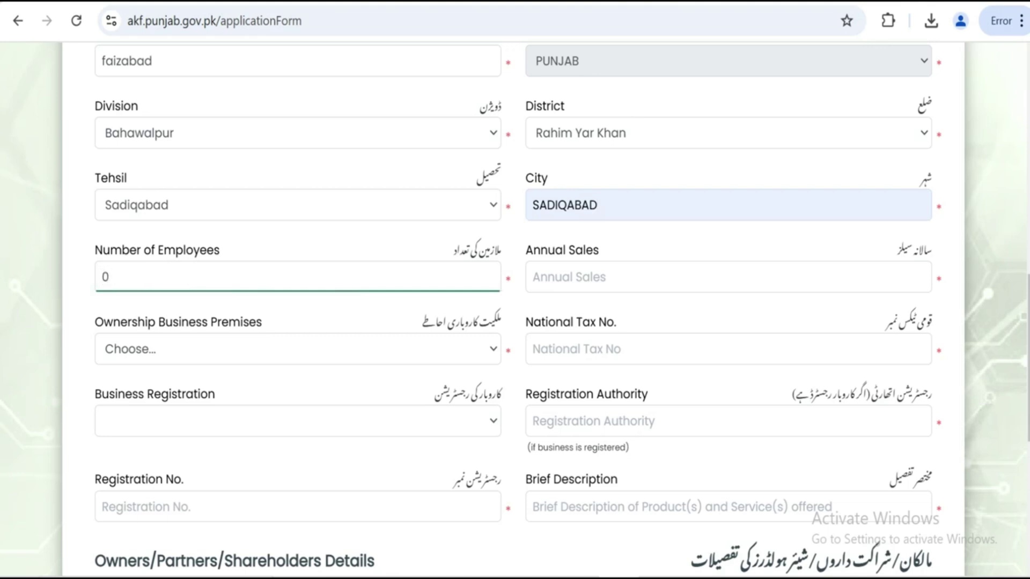
click(667, 279)
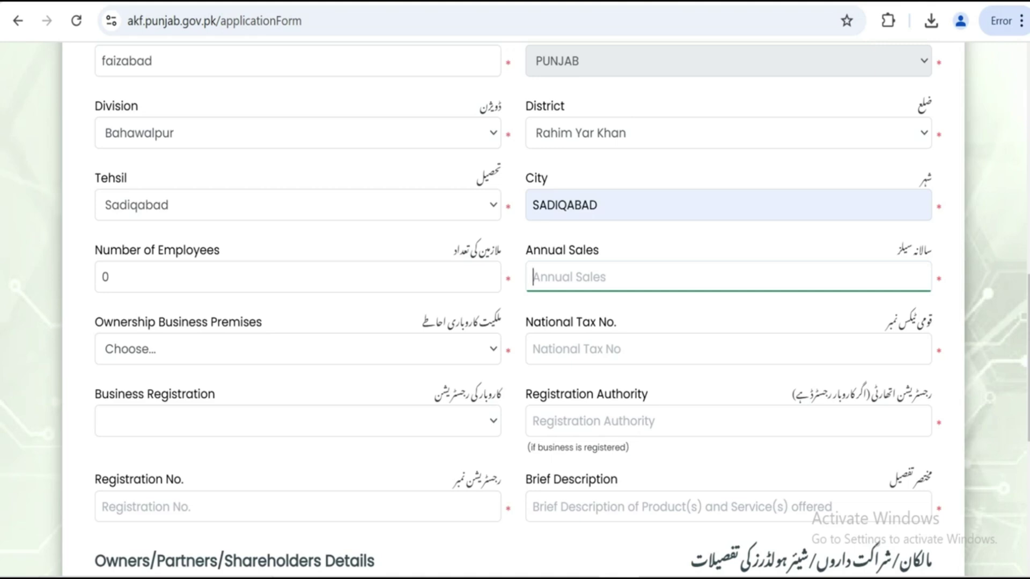
text(600000)
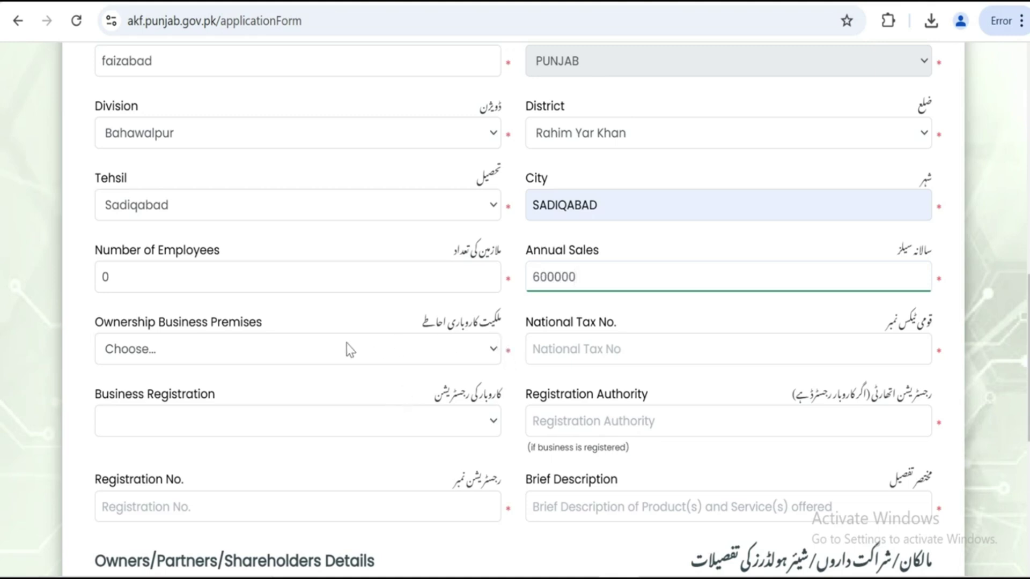
Mark the business premises as Rented and paste in the national tax number
click(285, 352)
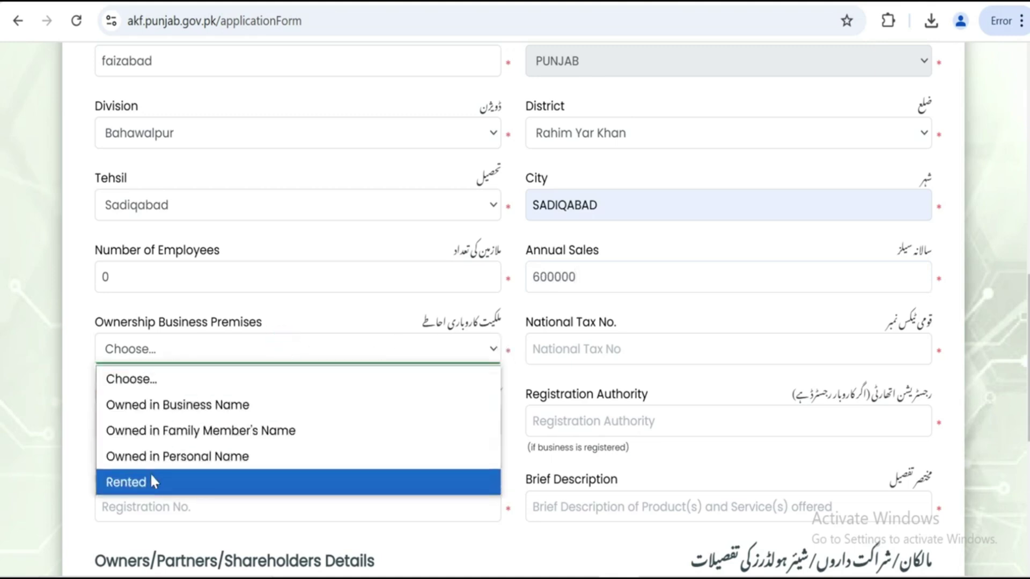
click(146, 482)
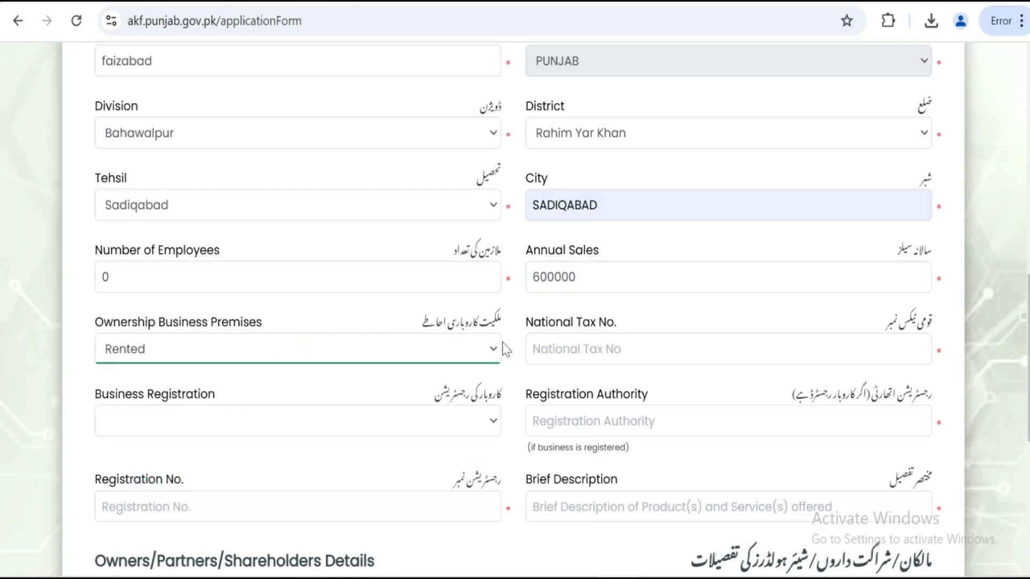
scroll(507, 350, down, 2)
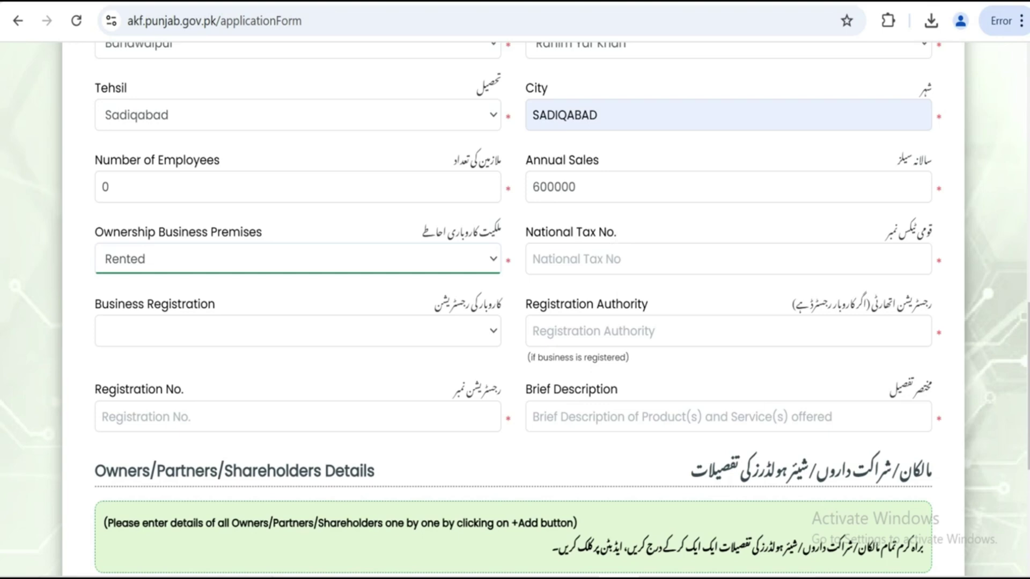
click(807, 578)
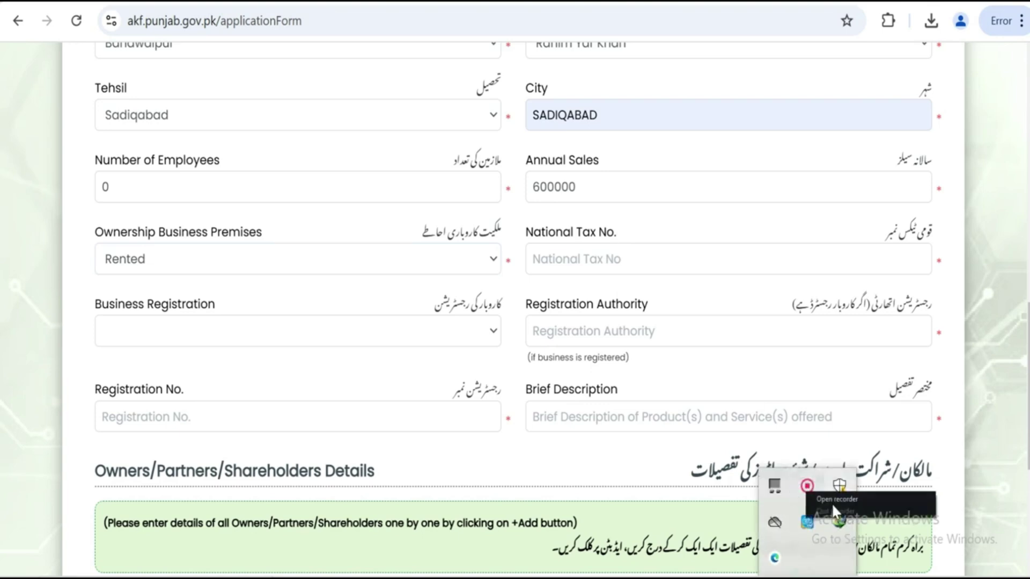
click(832, 500)
click(625, 248)
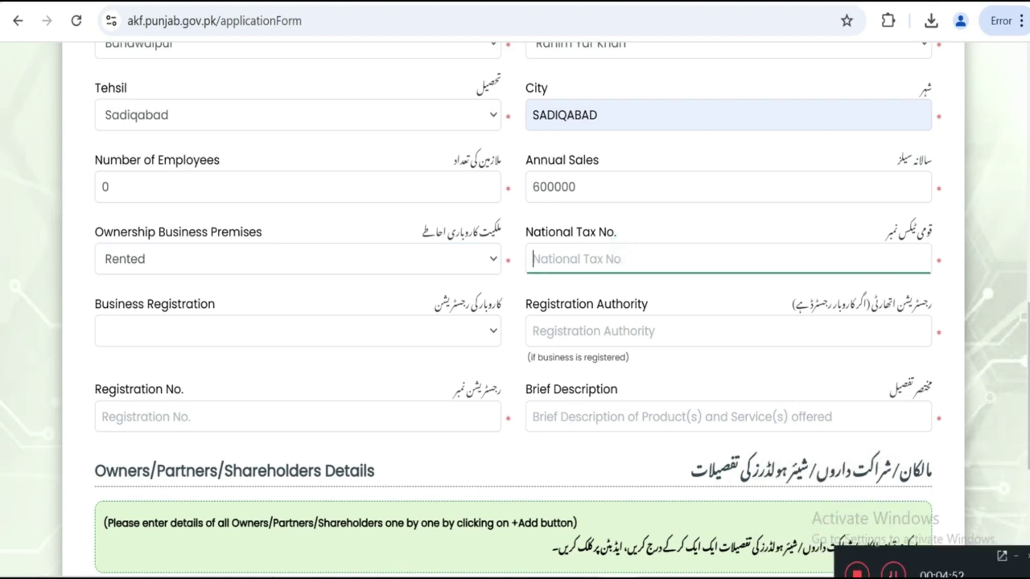
key(ctrl+v)
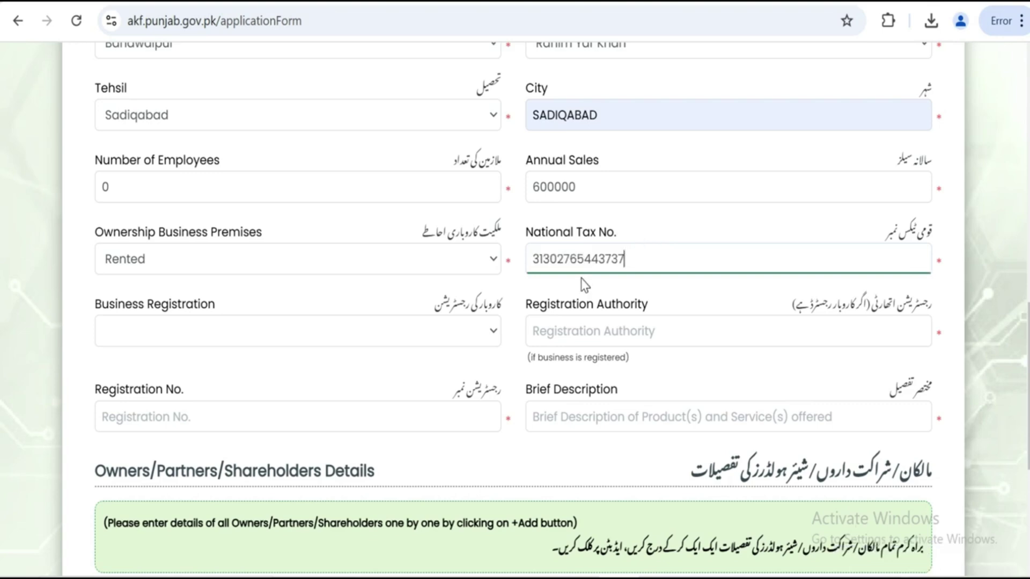
Set Business Registration to NO and enter 'nil' as the brief description
scroll(386, 322, down, 2)
click(439, 236)
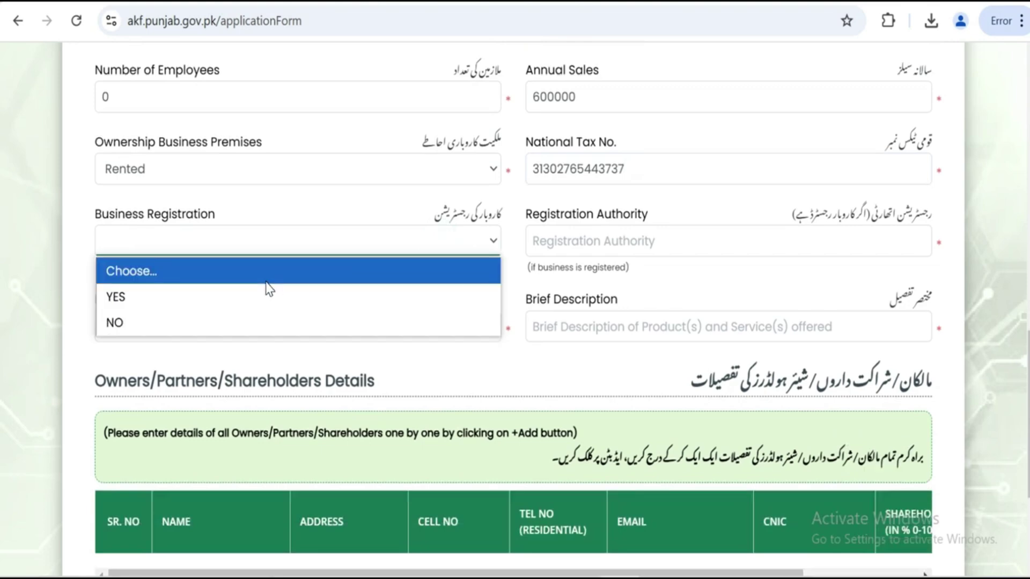
click(187, 322)
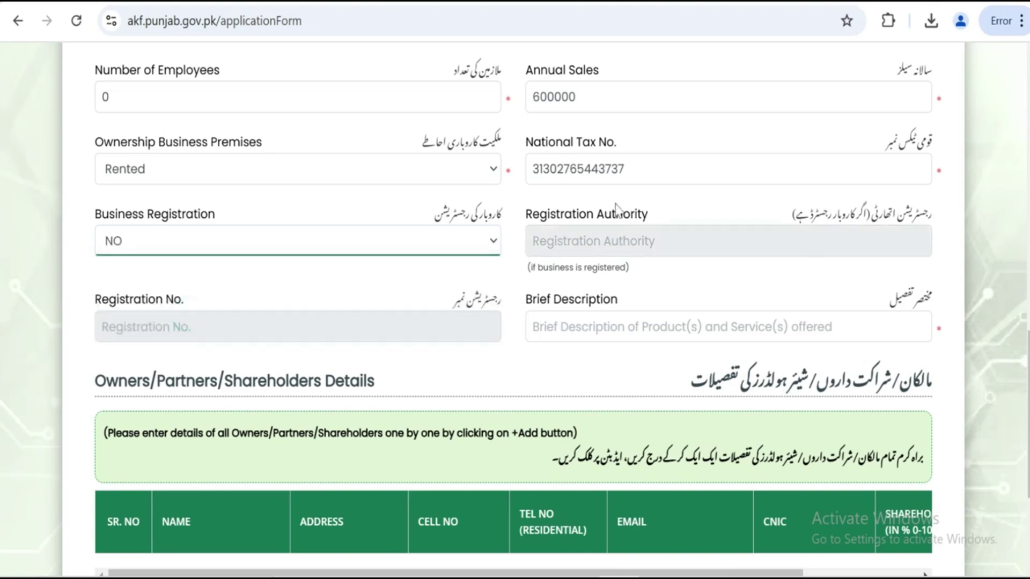
scroll(393, 265, down, 2)
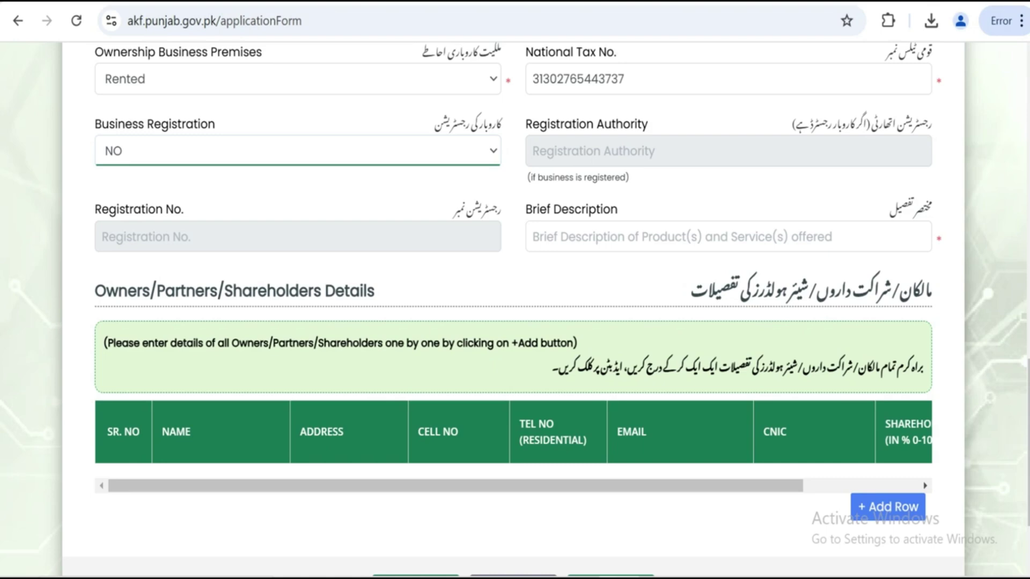
key(Tab)
text(nil)
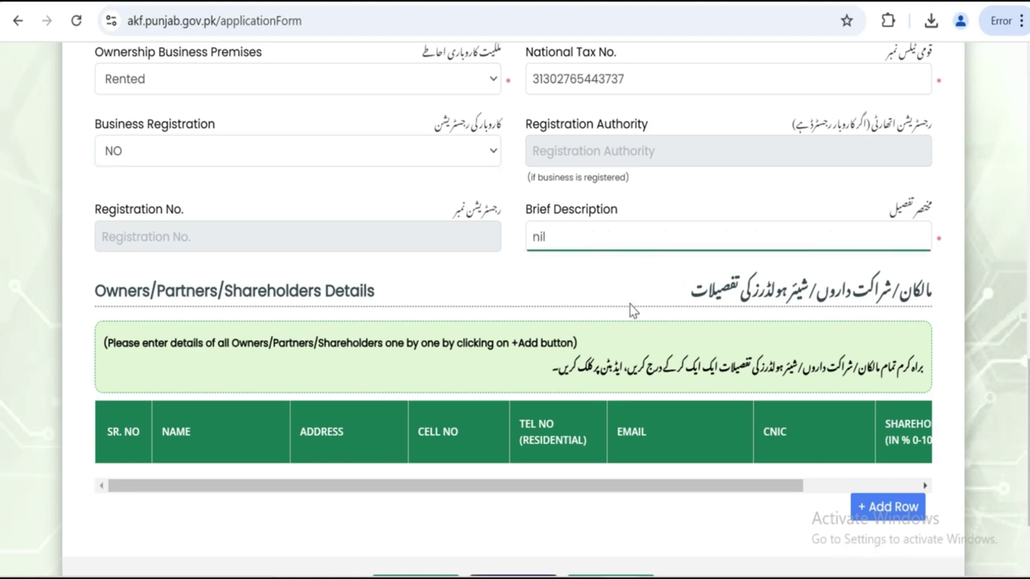
scroll(634, 306, down, 2)
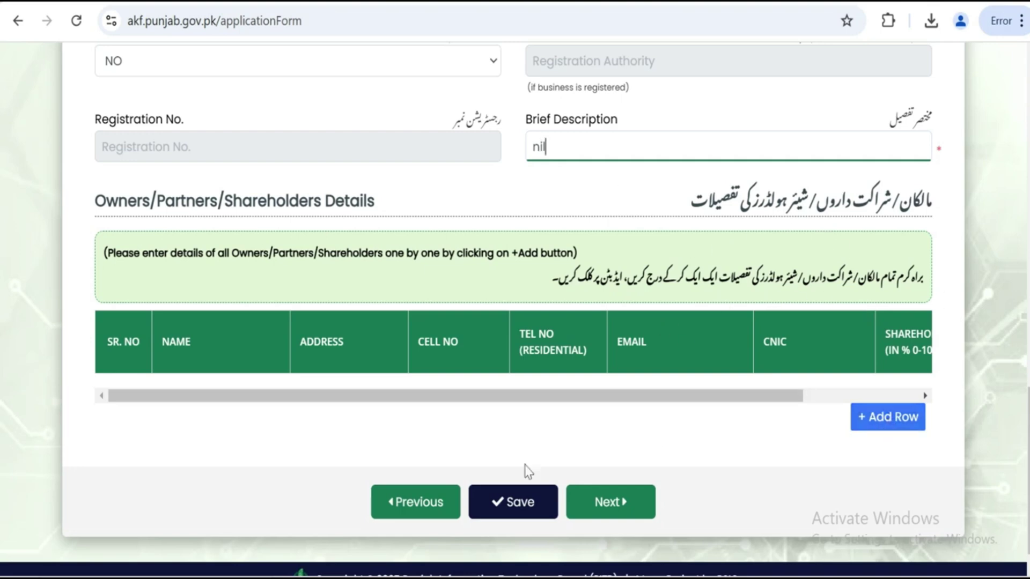
Save the Business Details and acknowledge the 'Data saved successfully!' message
click(492, 501)
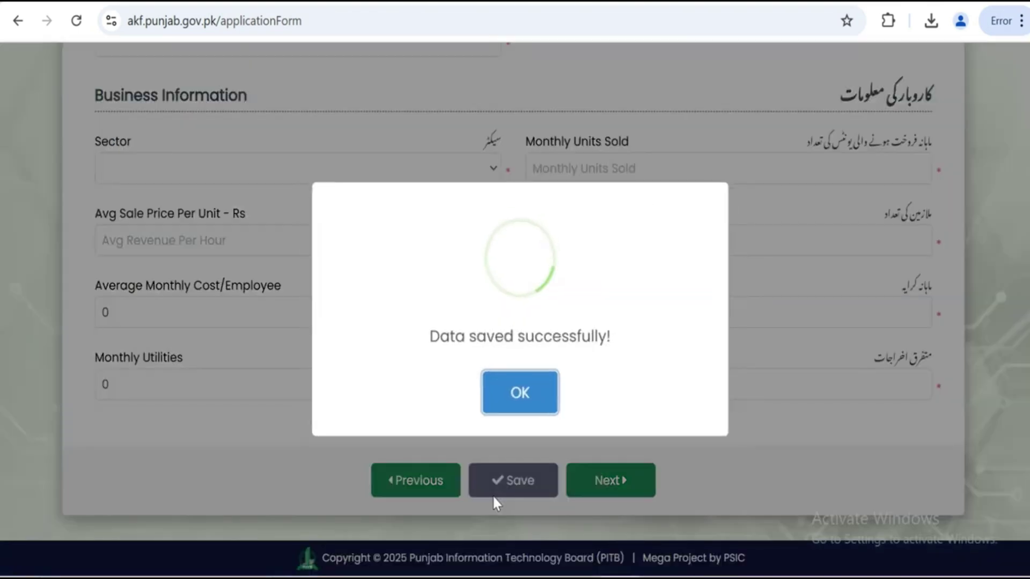
click(518, 395)
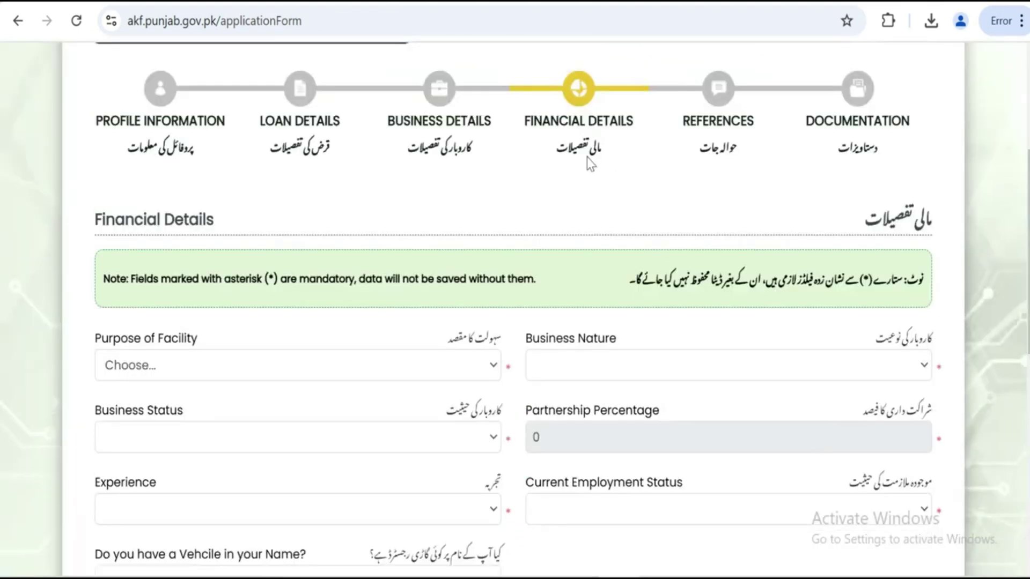
scroll(698, 316, down, 2)
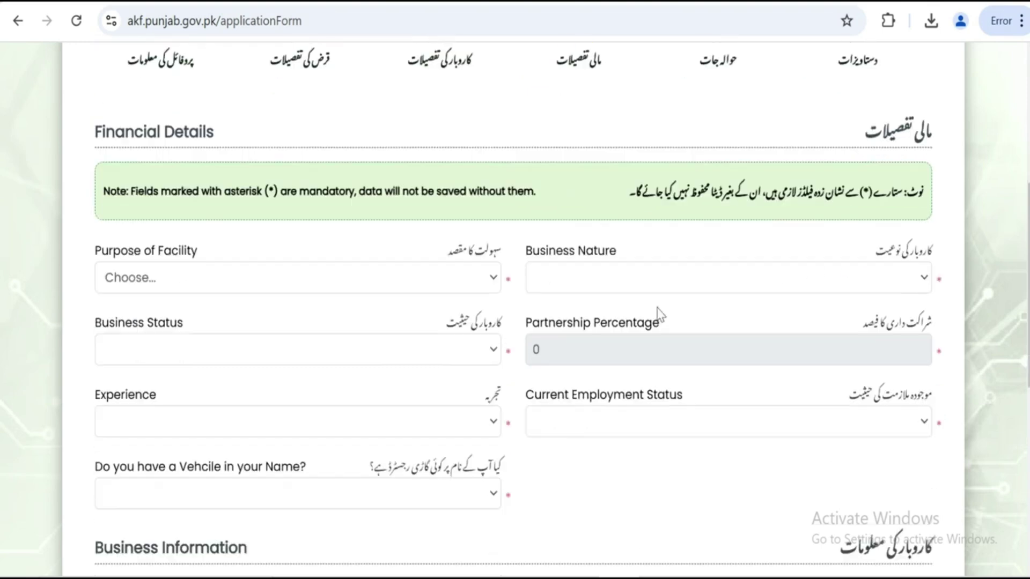
click(220, 272)
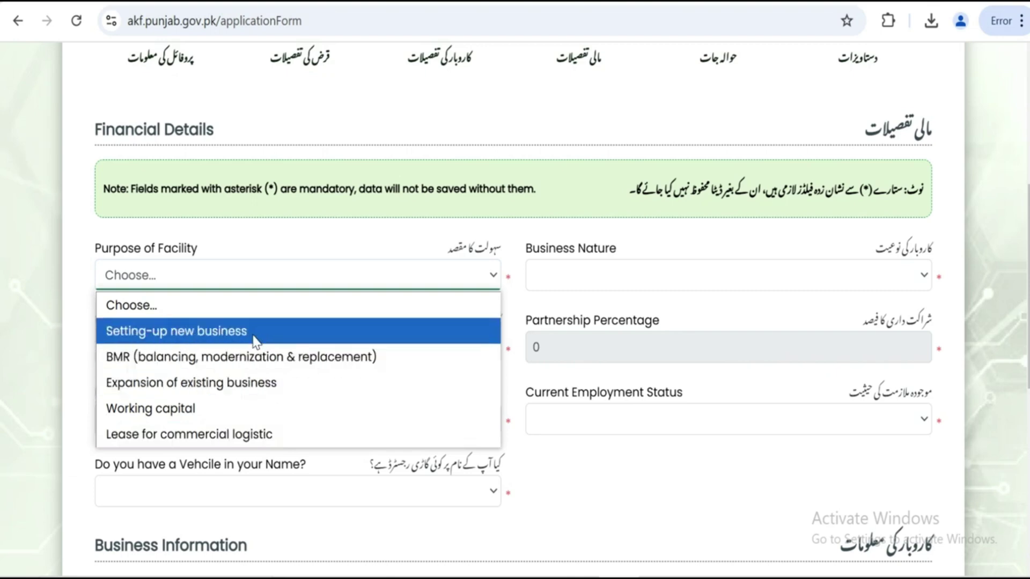
Choose Setting-up new business as purpose and Industrial/Manufacturing as business nature
click(231, 331)
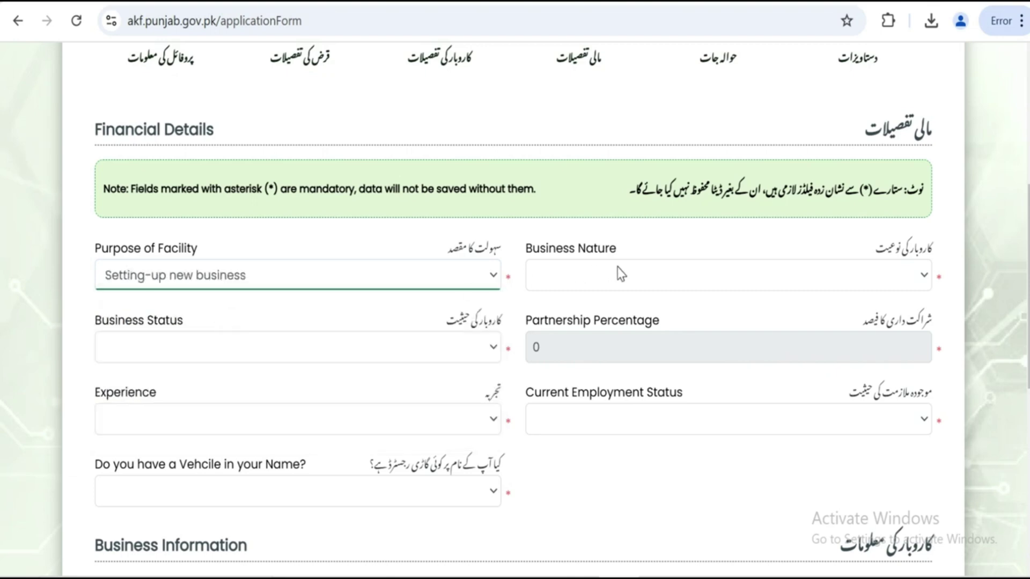
click(784, 279)
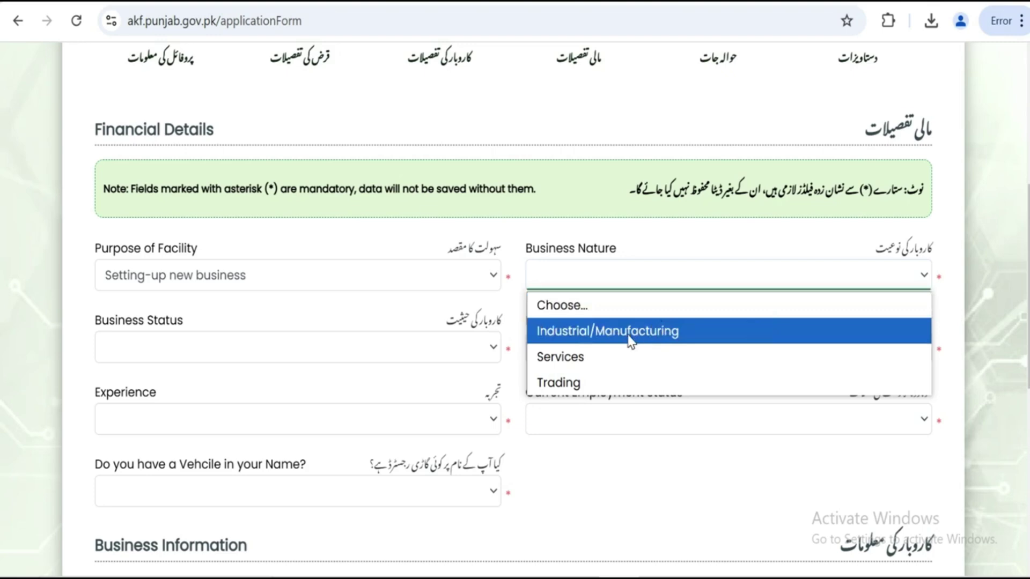
click(593, 338)
click(454, 348)
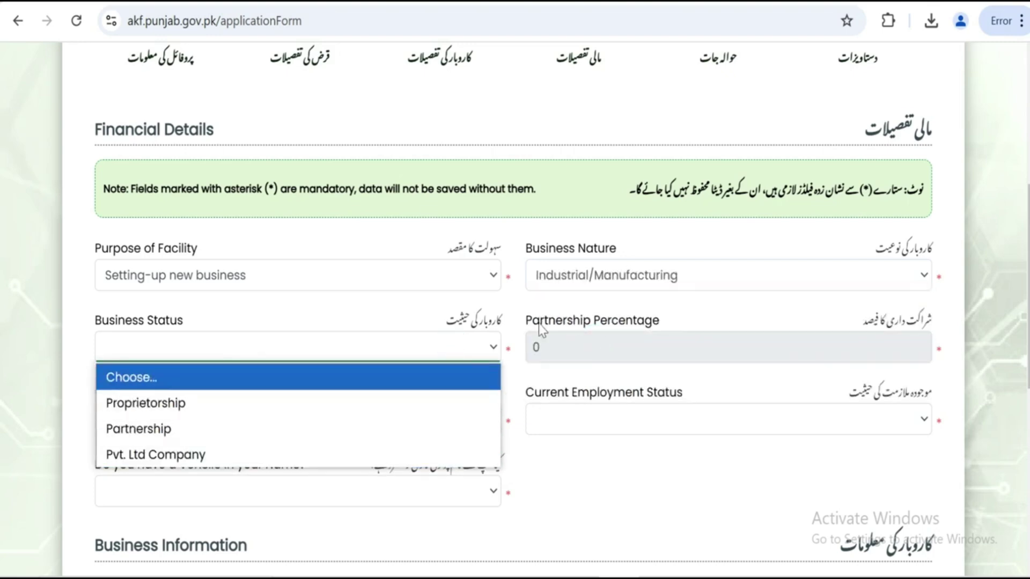
click(606, 288)
click(603, 279)
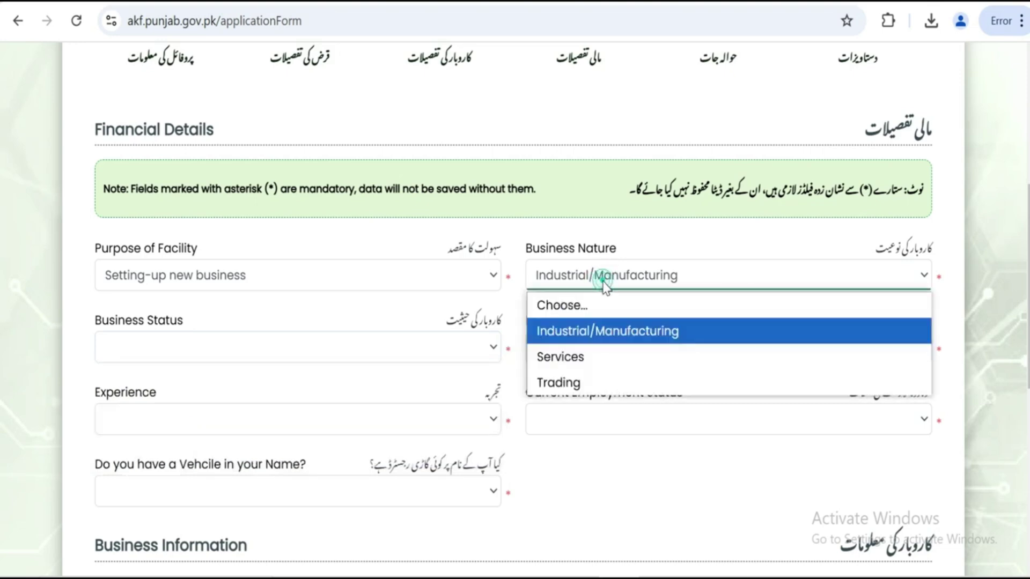
click(558, 357)
click(443, 350)
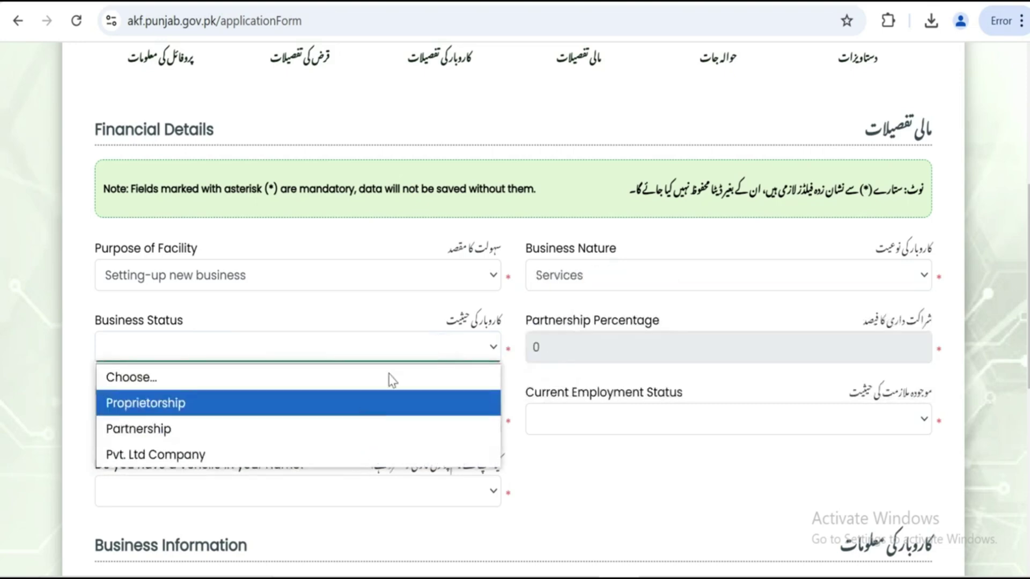
click(608, 293)
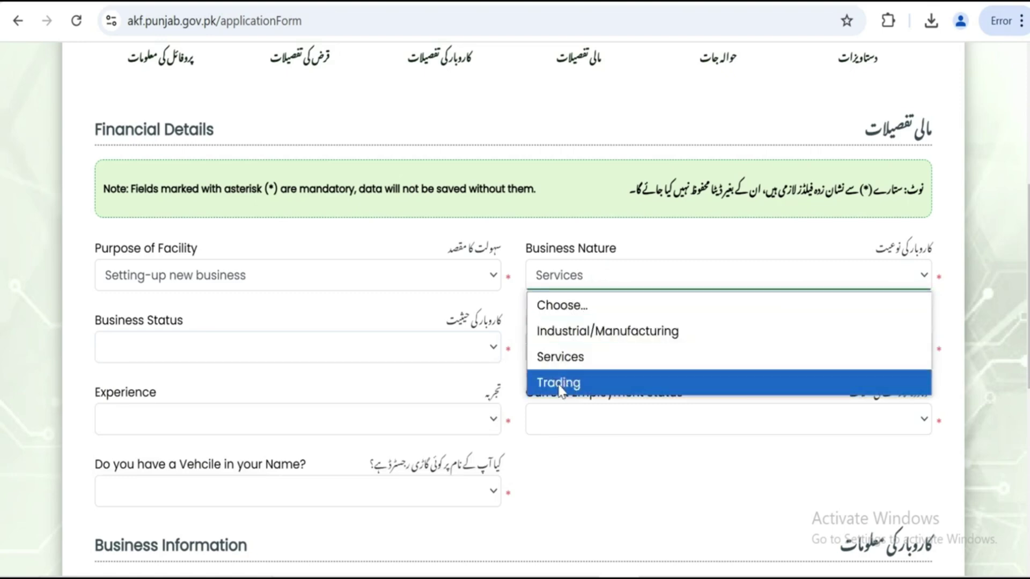
click(646, 337)
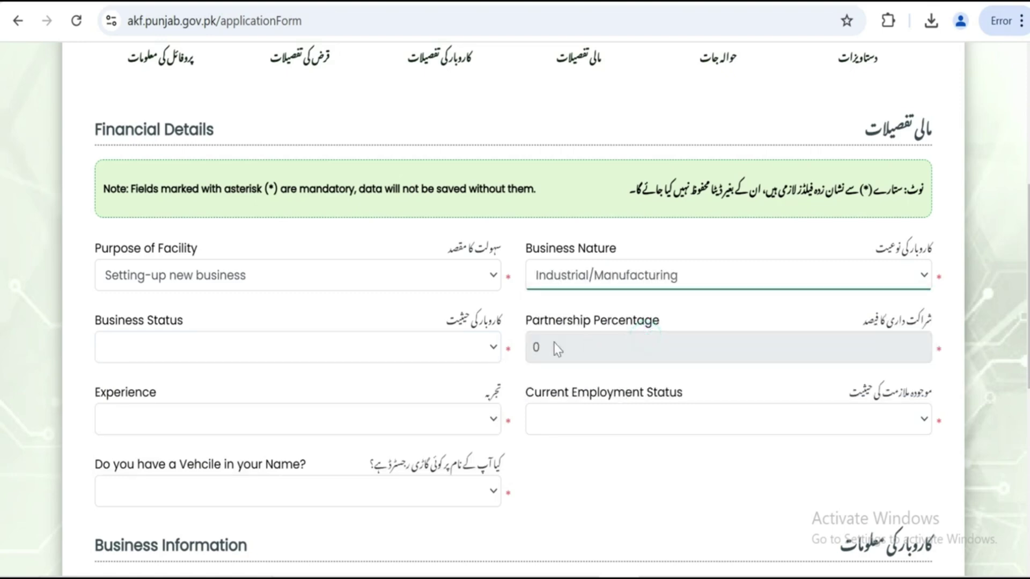
Set the business status to Proprietorship
click(478, 350)
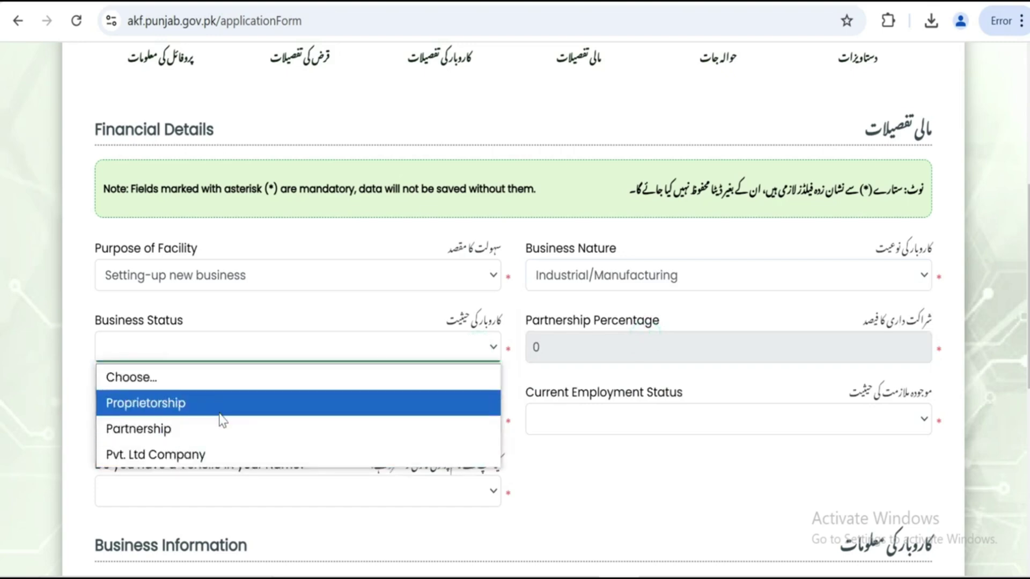
click(258, 453)
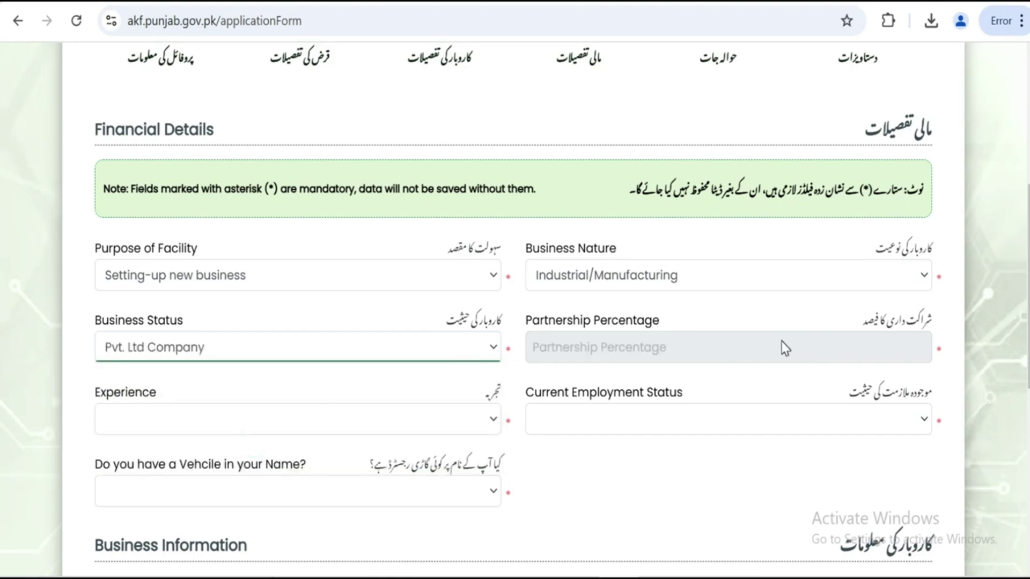
scroll(785, 347, down, 2)
click(402, 256)
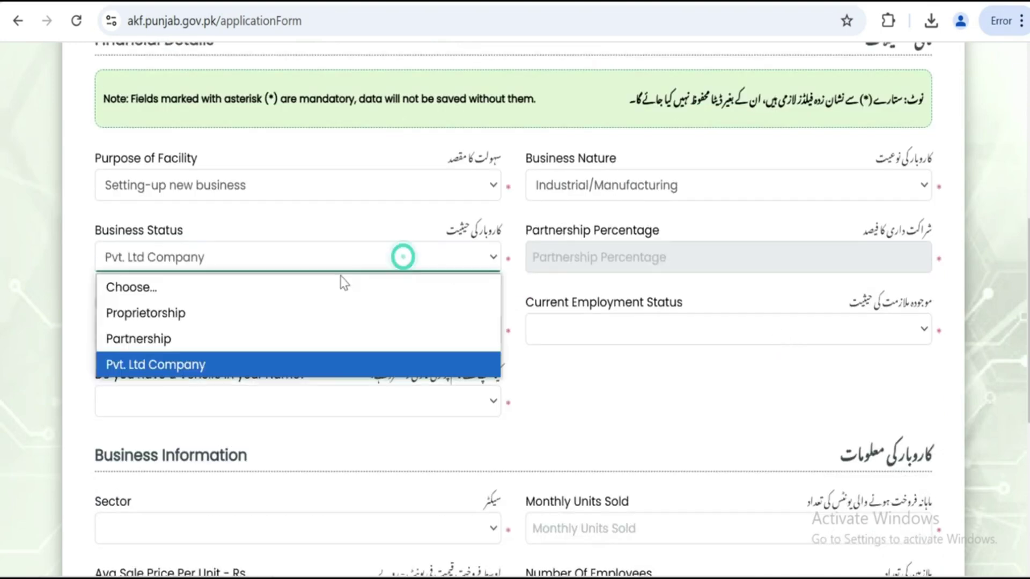
click(231, 333)
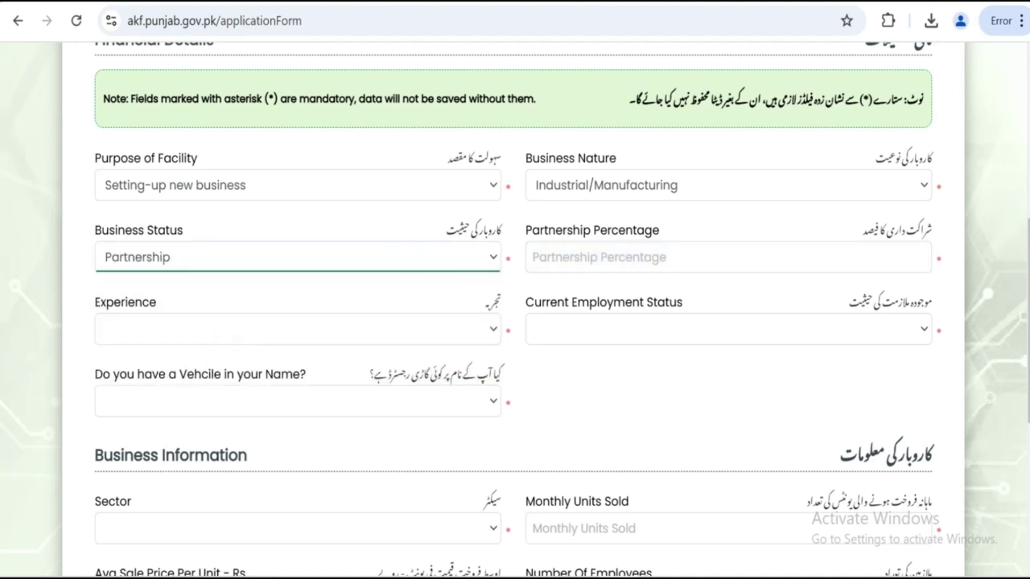
click(475, 261)
click(294, 328)
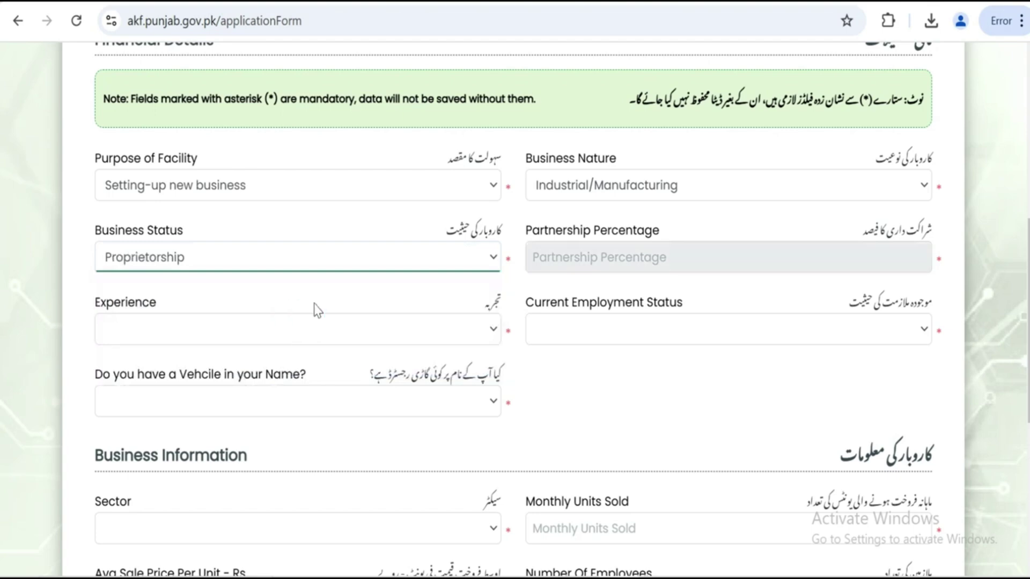
scroll(333, 299, down, 2)
Set experience to Experienced in Related Field and employment to Employed in Related Field
click(414, 243)
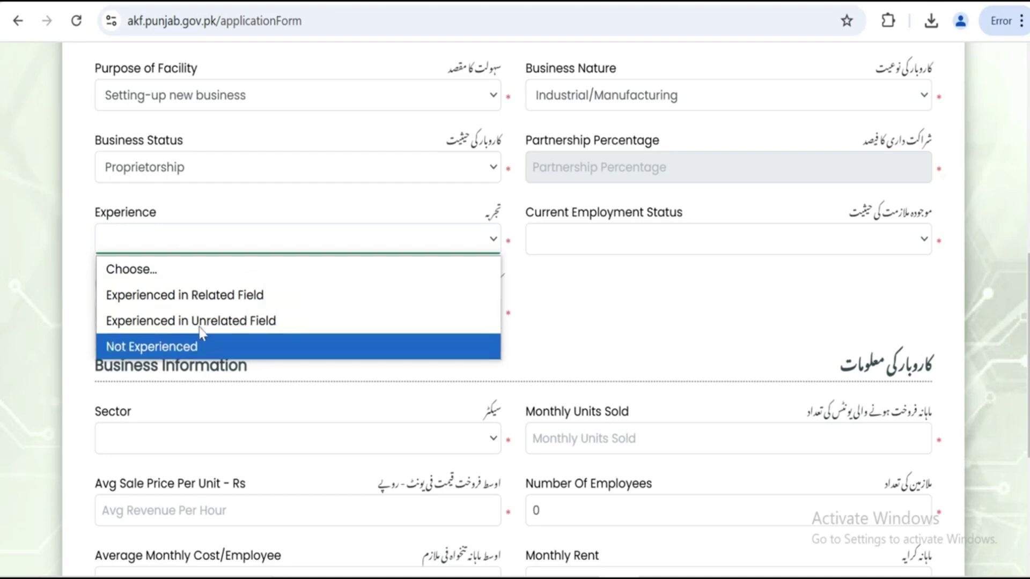
key(Up)
key(Up)
key(Return)
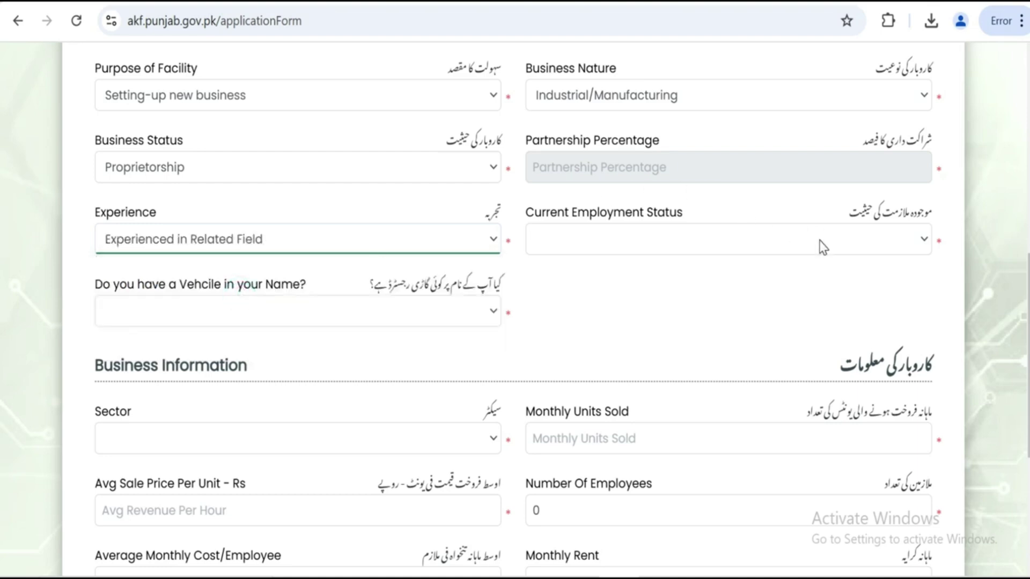
click(820, 241)
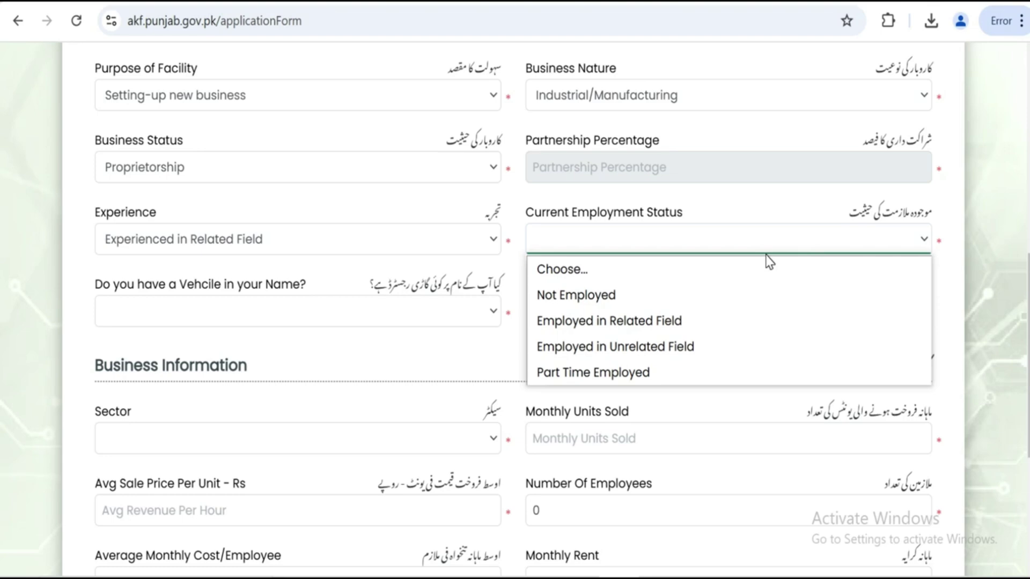
click(642, 323)
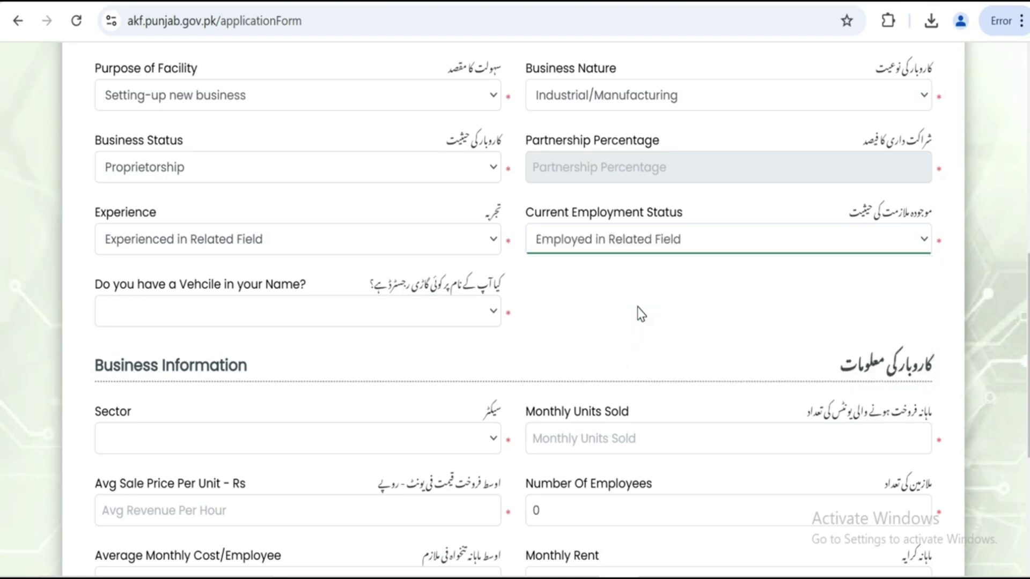
Answer NO to owning a vehicle
click(404, 322)
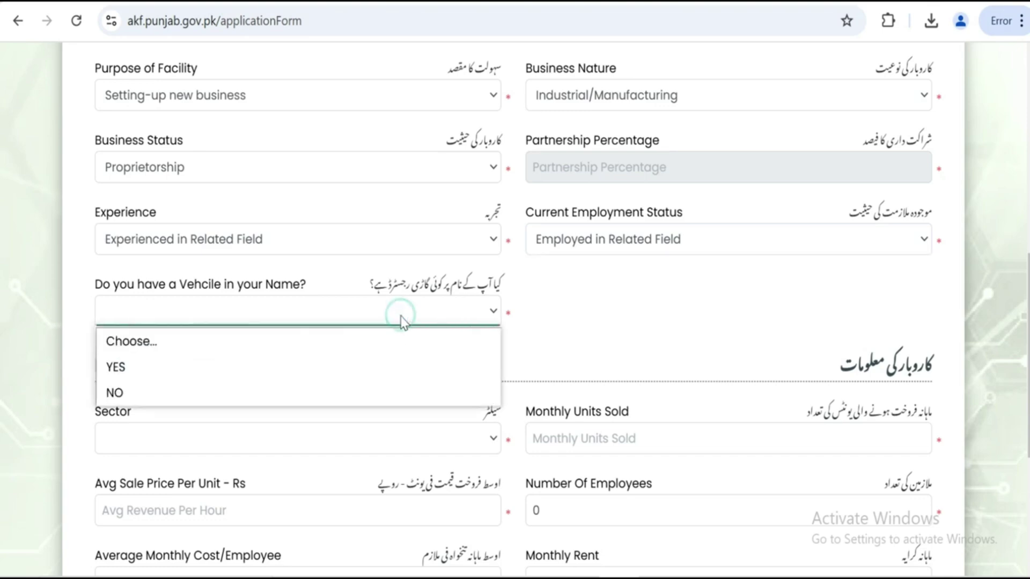
click(249, 391)
click(275, 321)
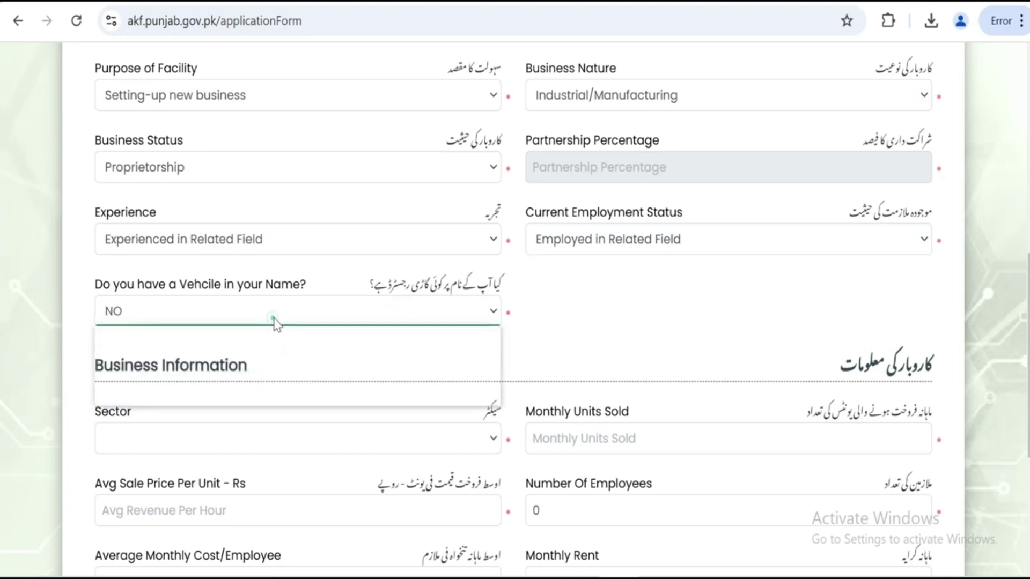
click(221, 364)
click(284, 318)
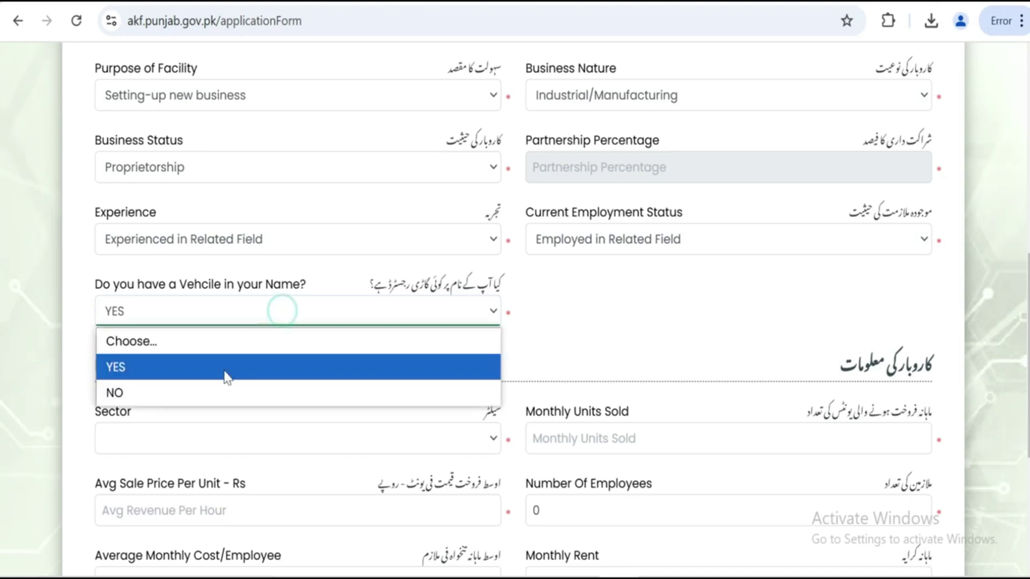
click(215, 391)
scroll(732, 227, down, 3)
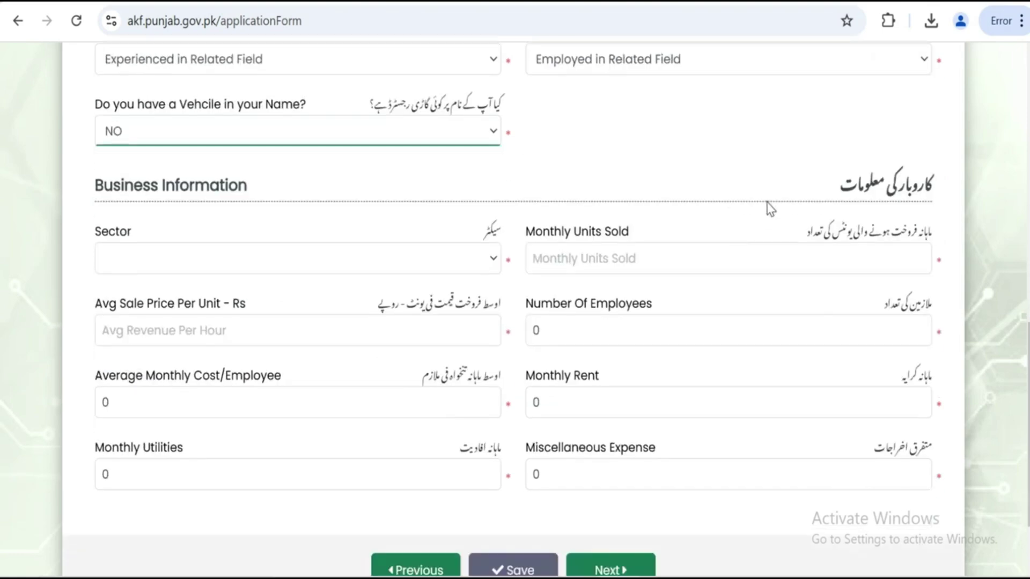
Browse the business Sector list and check the business nature options
click(348, 266)
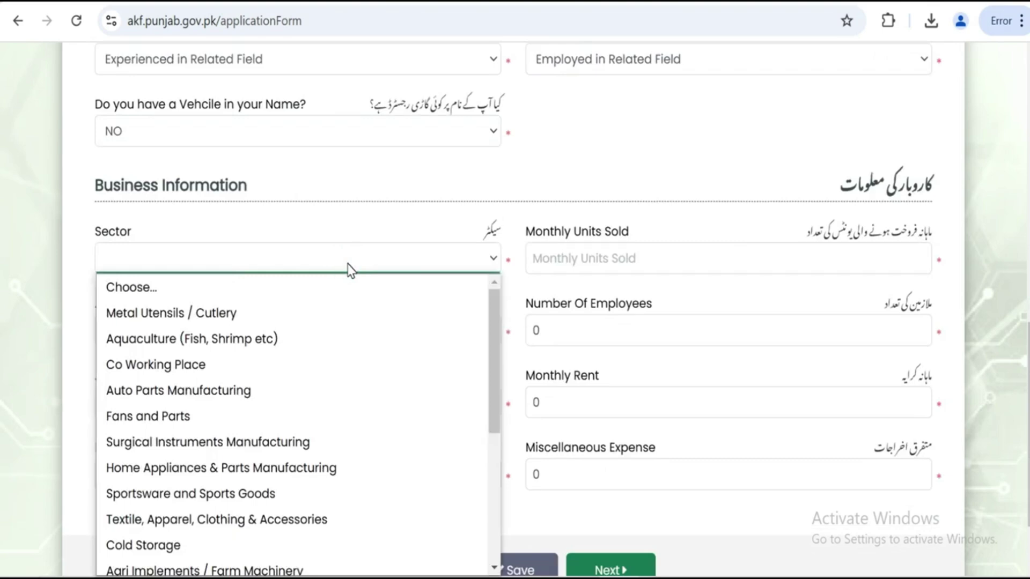
scroll(609, 196, up, 5)
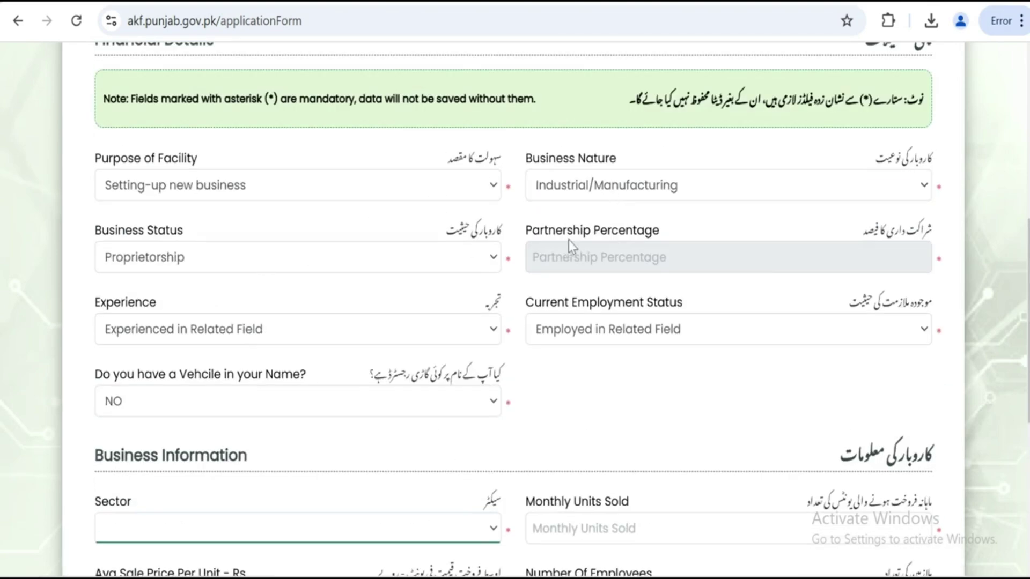
click(611, 193)
click(610, 194)
scroll(610, 194, down, 6)
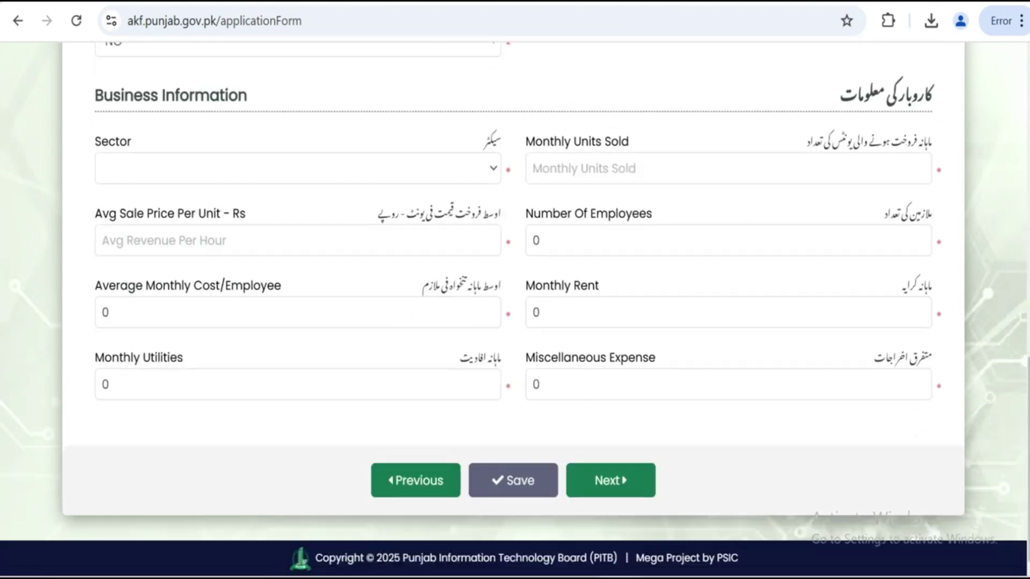
click(327, 173)
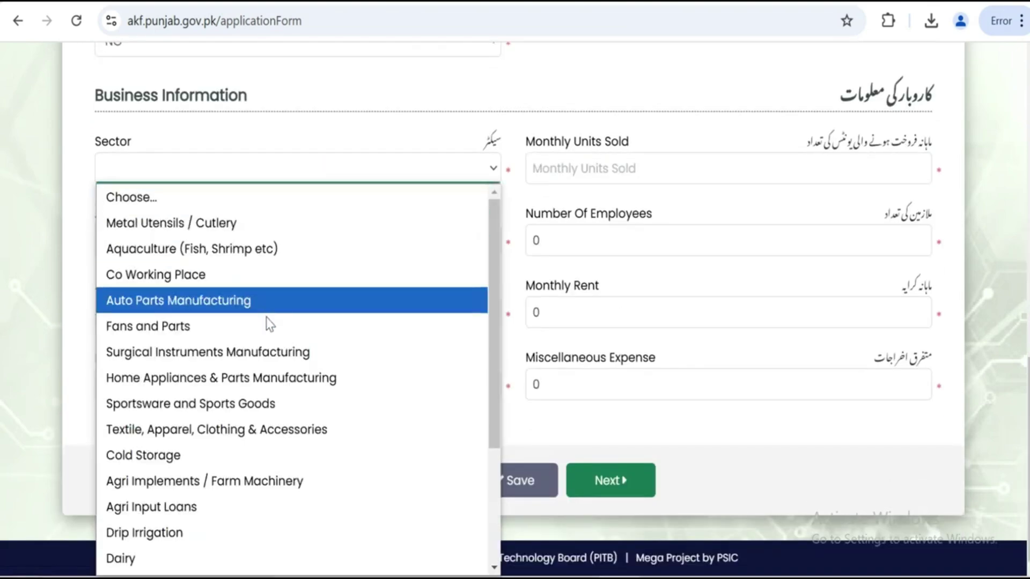
scroll(329, 397, down, 3)
scroll(329, 414, up, 5)
scroll(776, 236, up, 8)
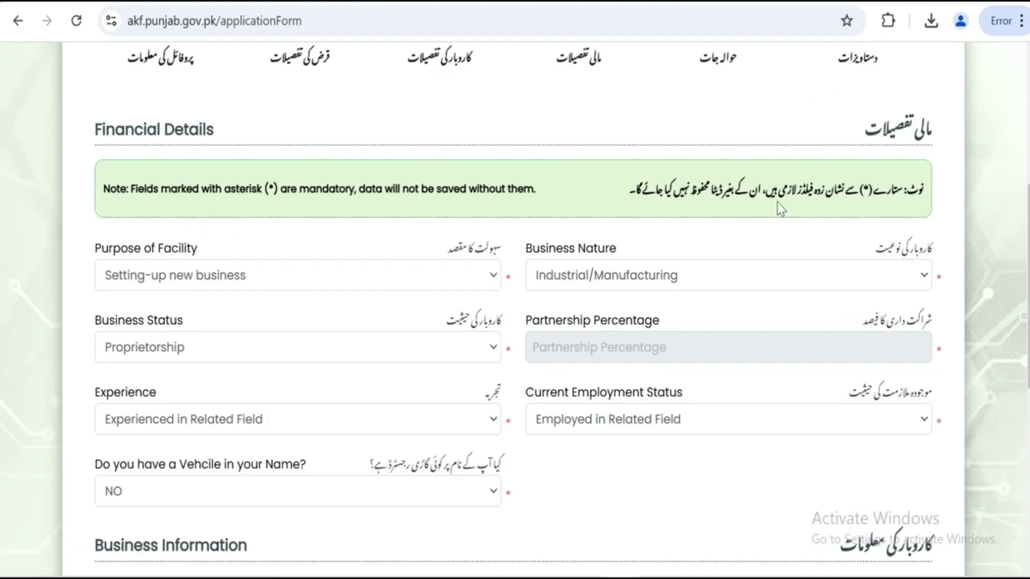
Switch business nature to Services, then back to Industrial/Manufacturing
click(632, 279)
click(573, 357)
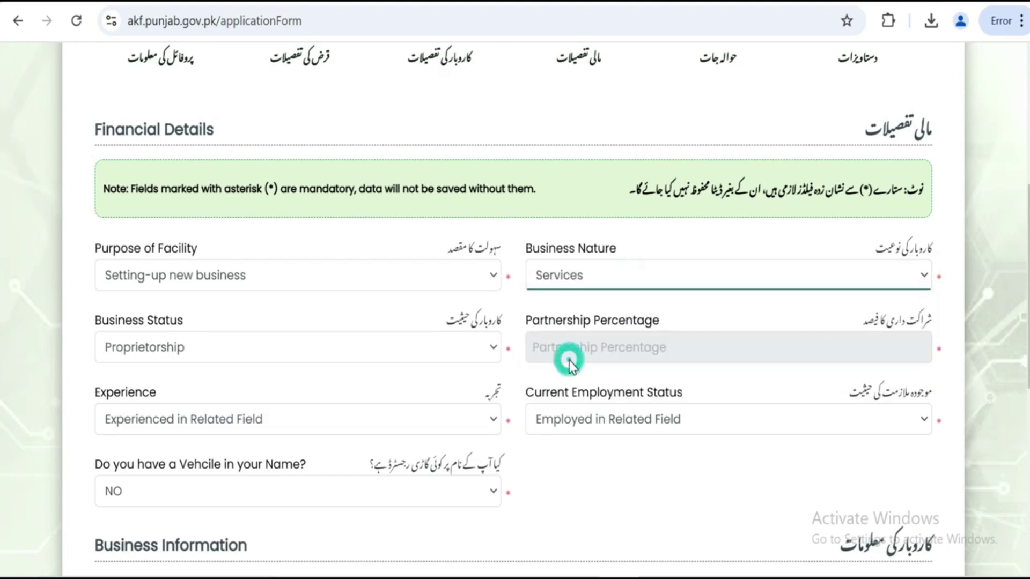
scroll(569, 361, down, 8)
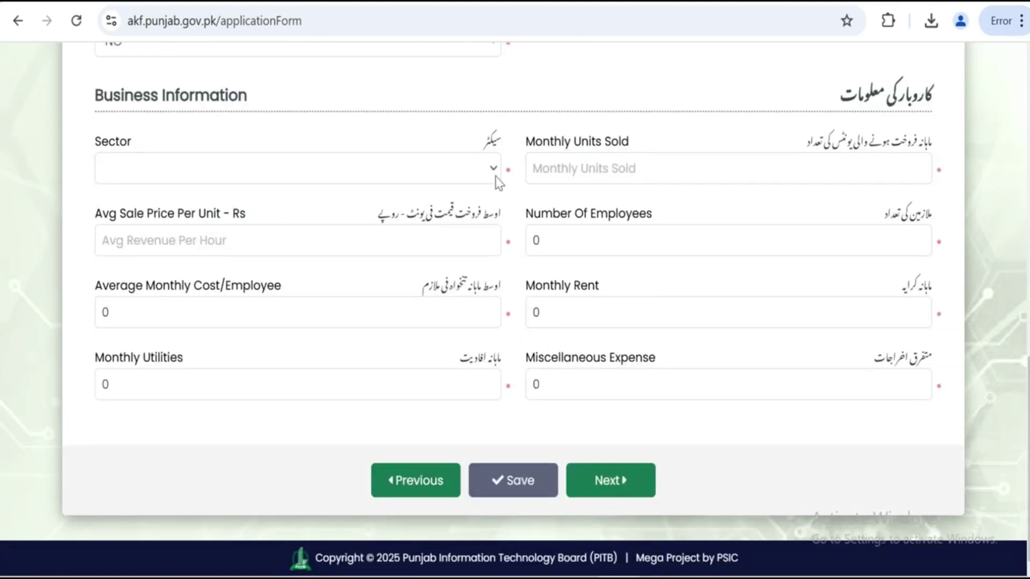
click(493, 169)
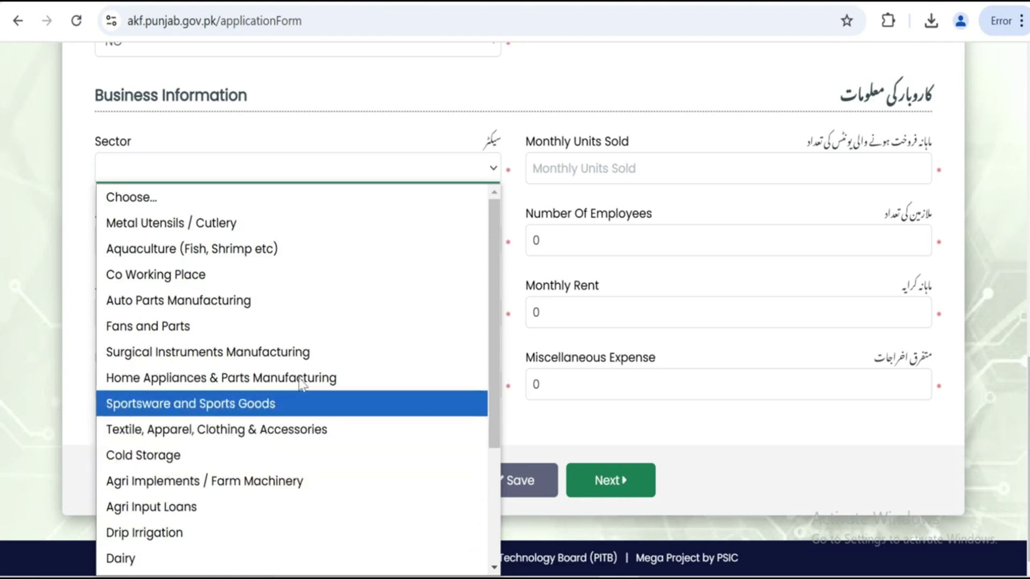
scroll(700, 188, up, 5)
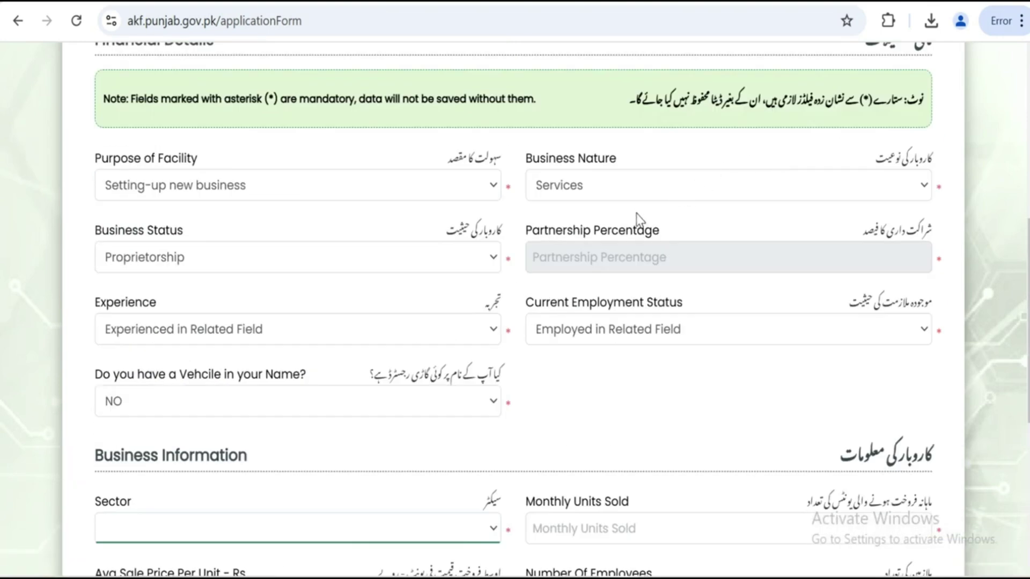
click(634, 191)
click(575, 238)
scroll(220, 369, down, 5)
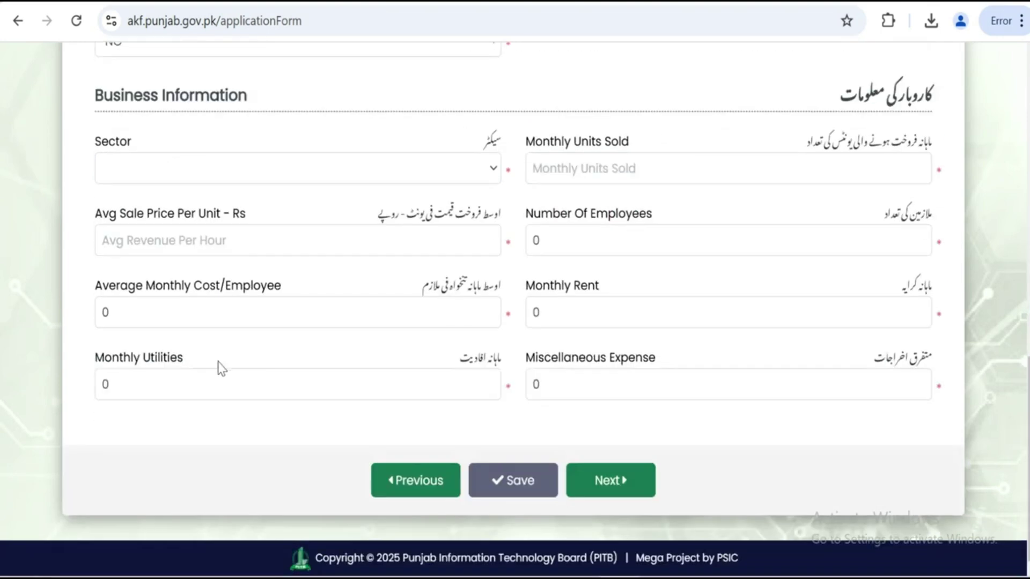
scroll(368, 222, up, 1)
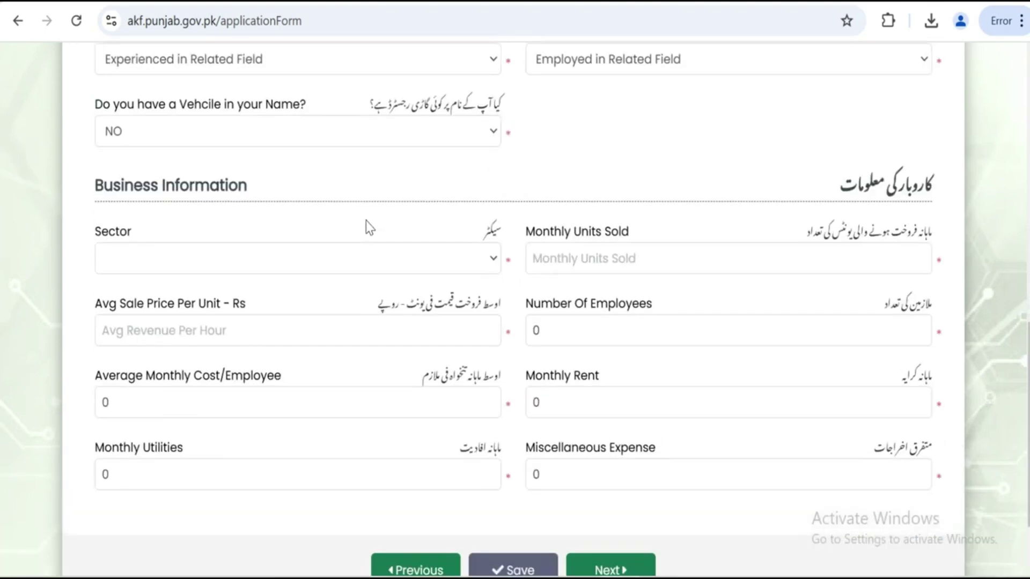
Select Auto Parts Manufacturing from the Sector list
click(359, 255)
scroll(300, 329, down, 3)
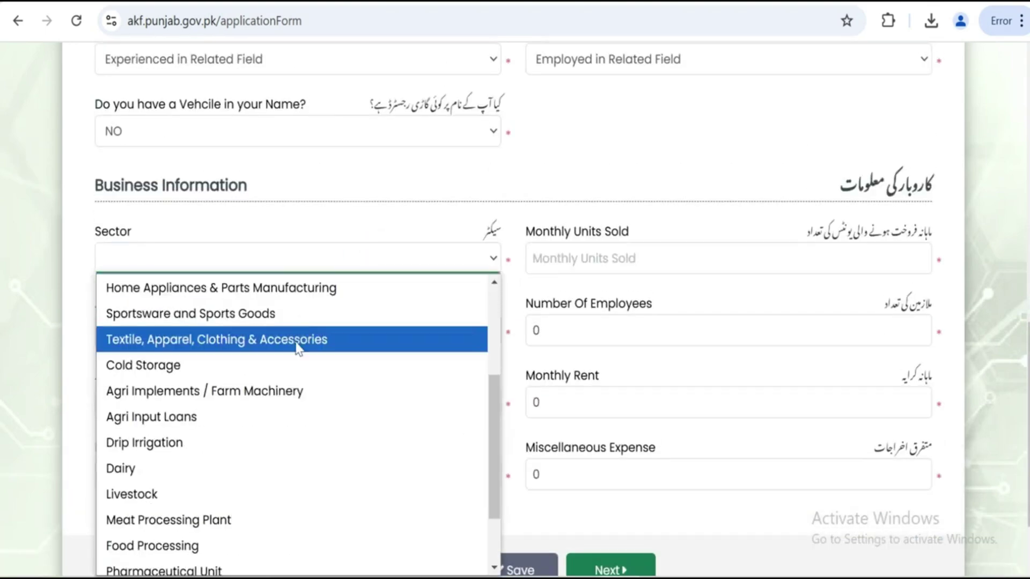
scroll(230, 430, down, 2)
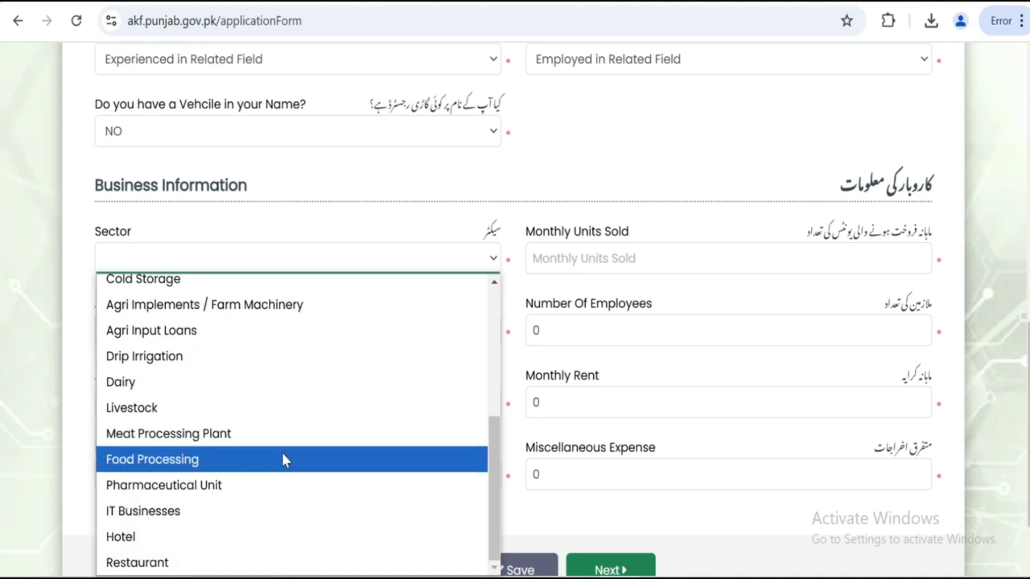
scroll(281, 460, up, 5)
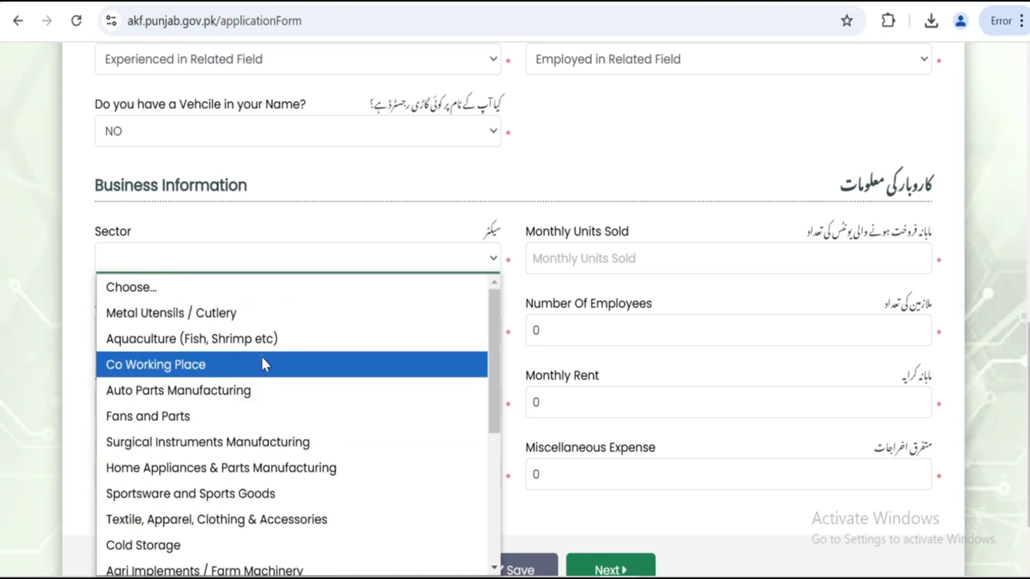
click(256, 396)
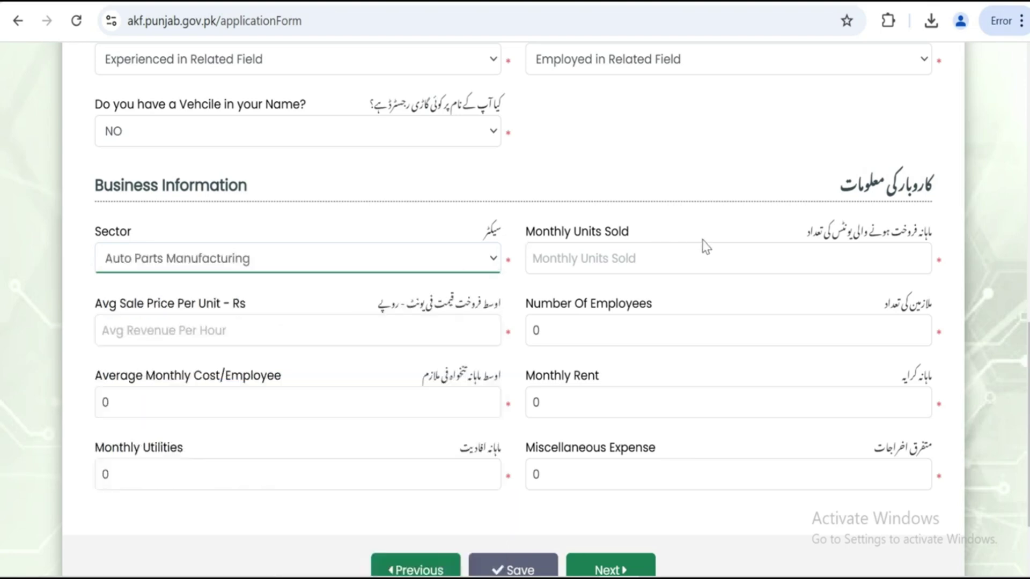
Enter 300 monthly units sold, a 5000 average sale price and 02 employees
click(728, 248)
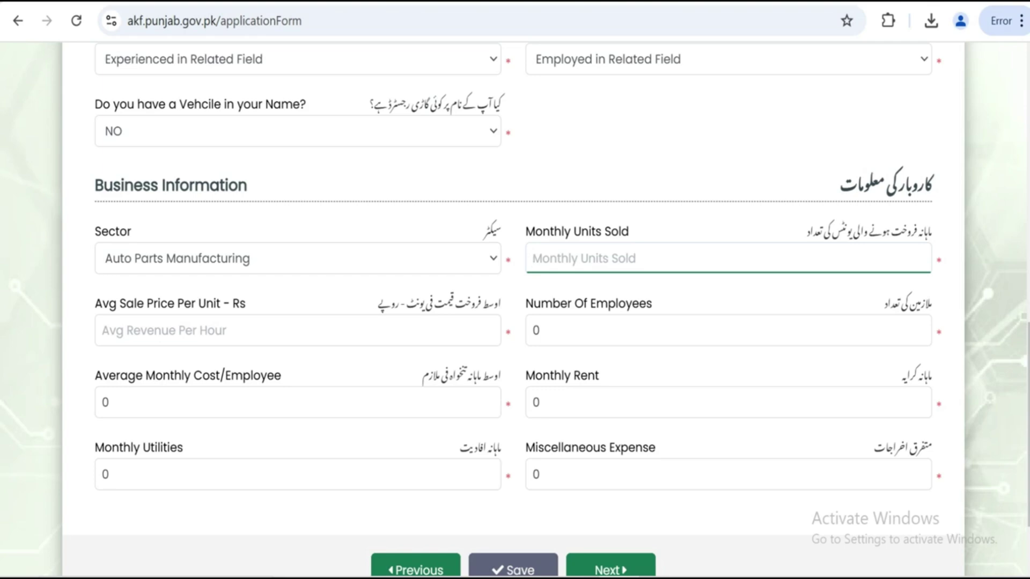
text(300)
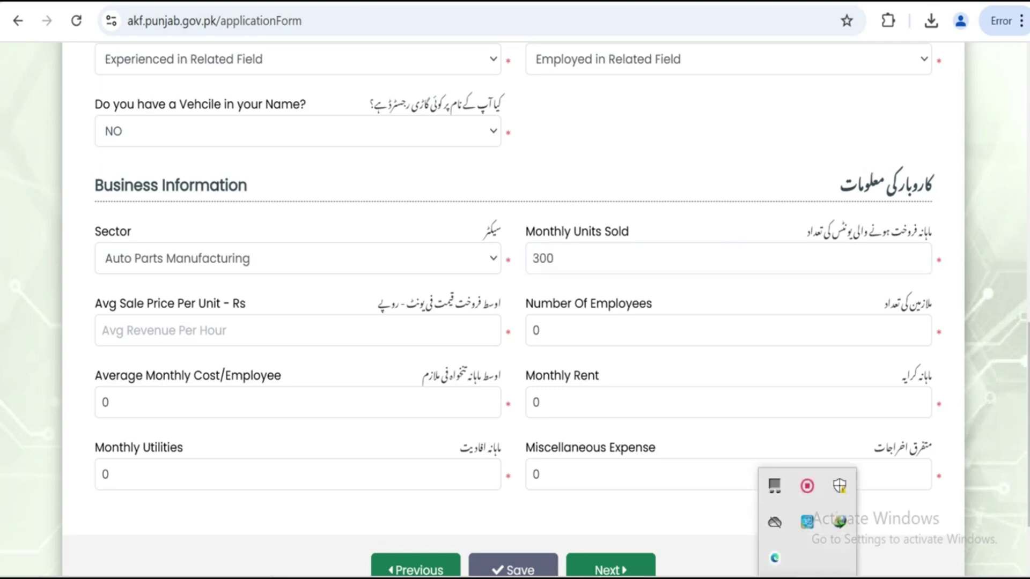
scroll(239, 268, down, 2)
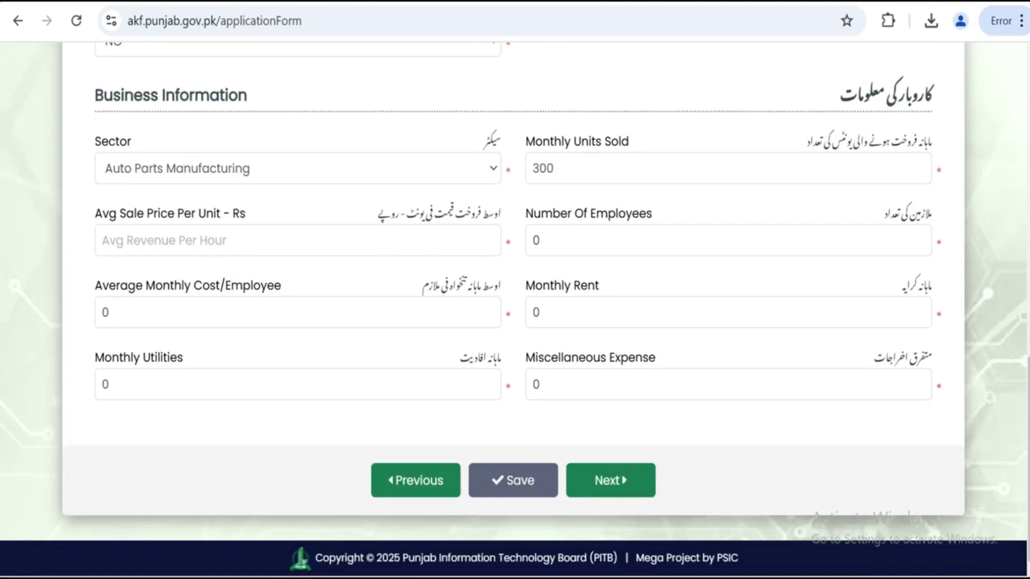
click(438, 238)
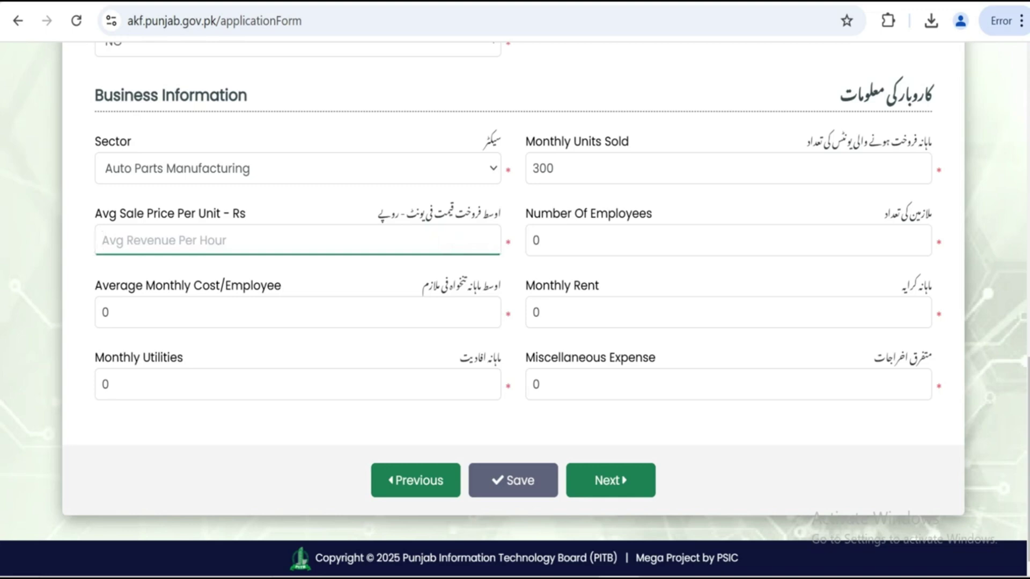
text(5000)
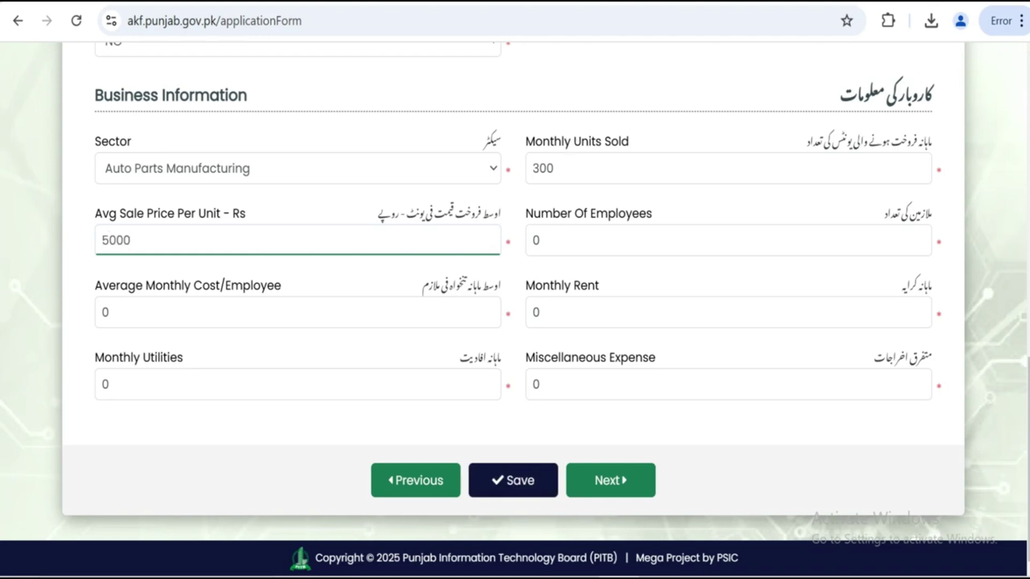
click(622, 241)
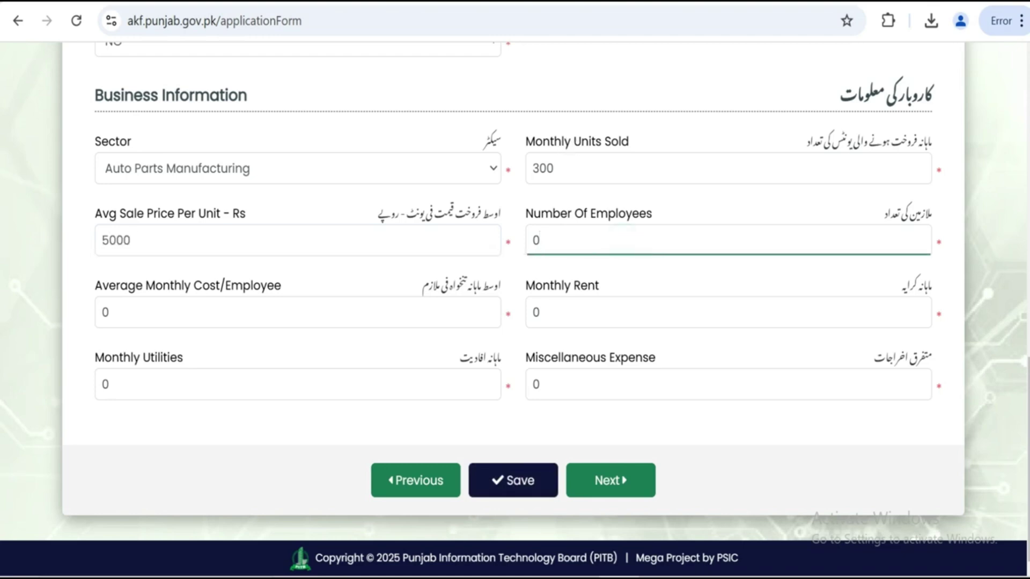
text(2)
Replace the default zeros with 50000 cost per employee and 20000 monthly rent
click(191, 315)
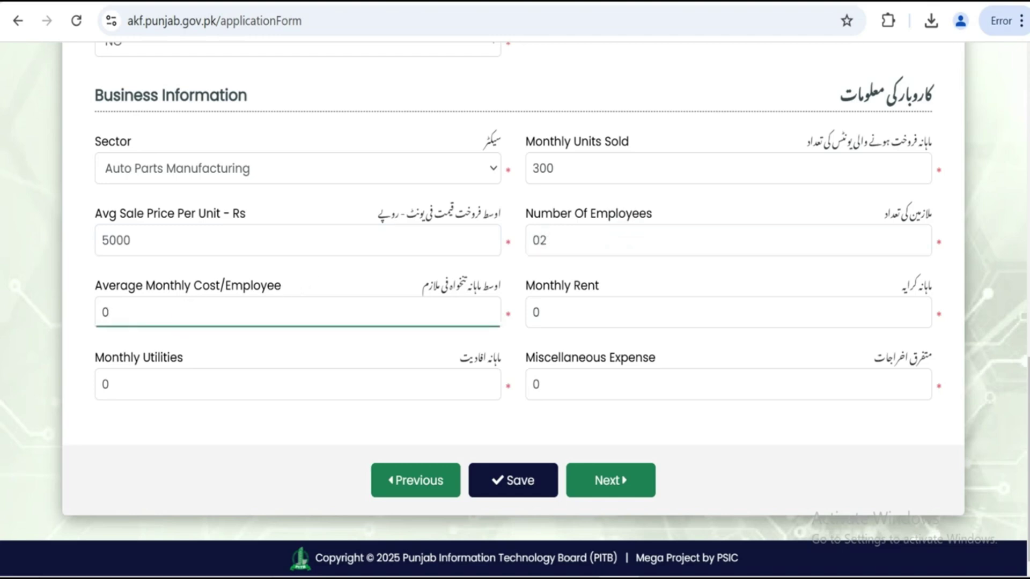
key(BackSpace)
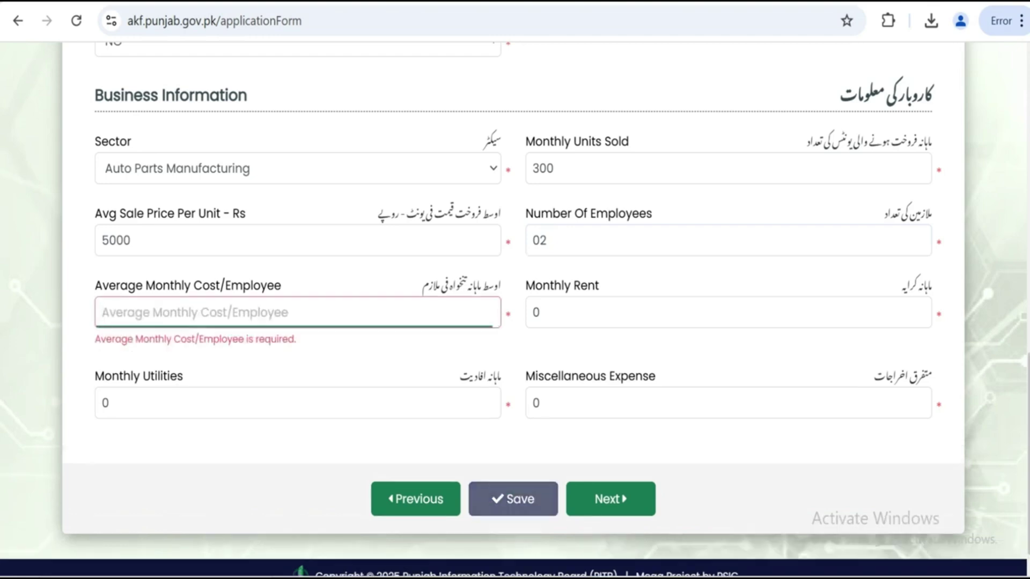
text(500)
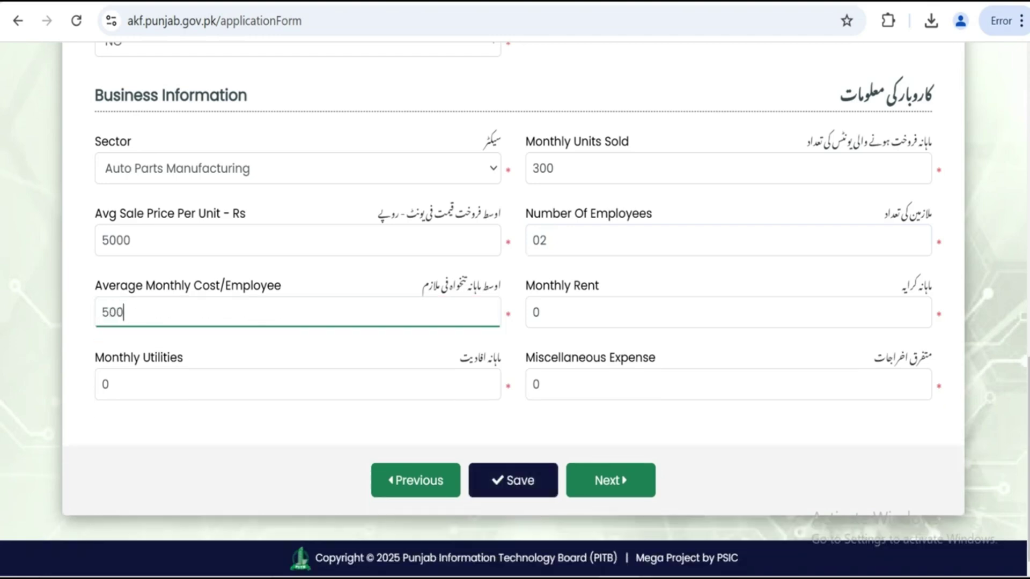
text(00)
click(601, 304)
key(BackSpace)
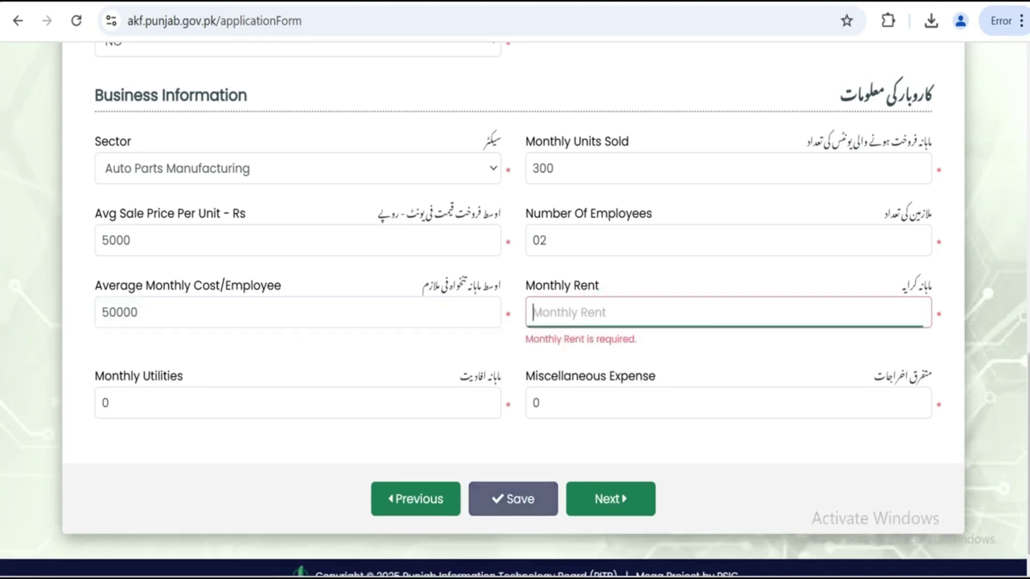
text(20000)
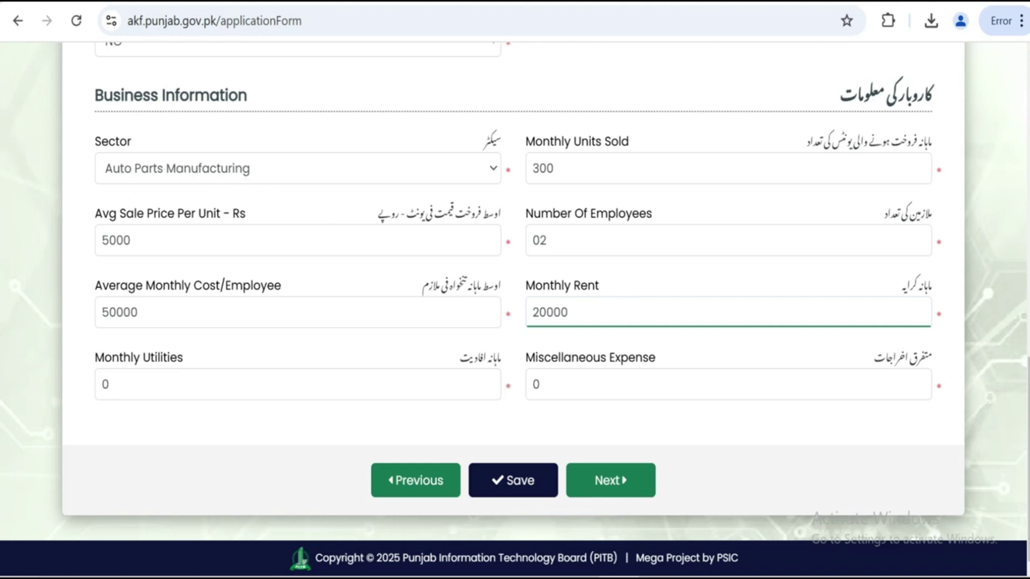
Set monthly utilities to 10000 and the miscellaneous expense to 2500
click(375, 385)
key(BackSpace)
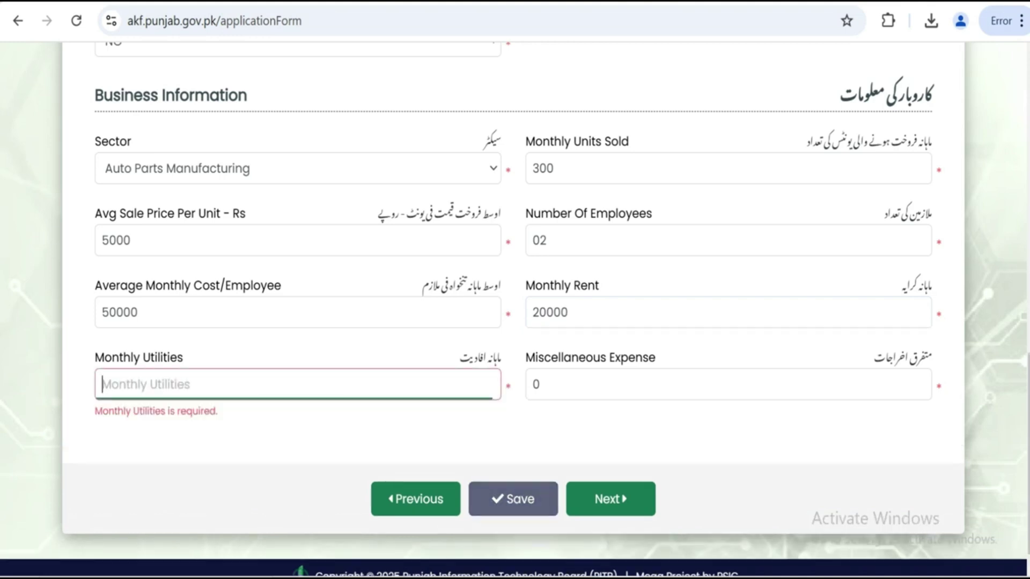
text(1)
text(0000)
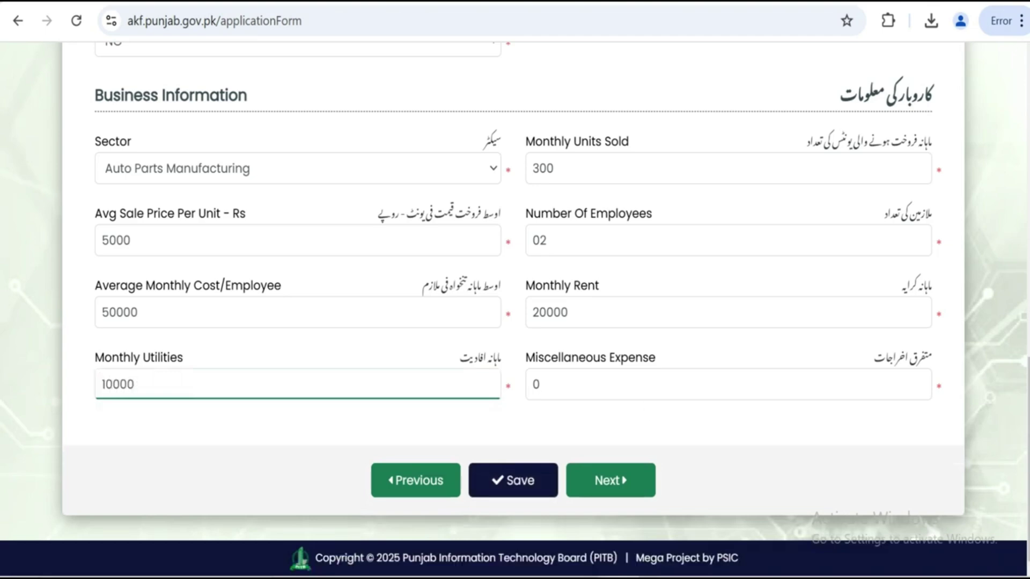
click(639, 386)
key(BackSpace)
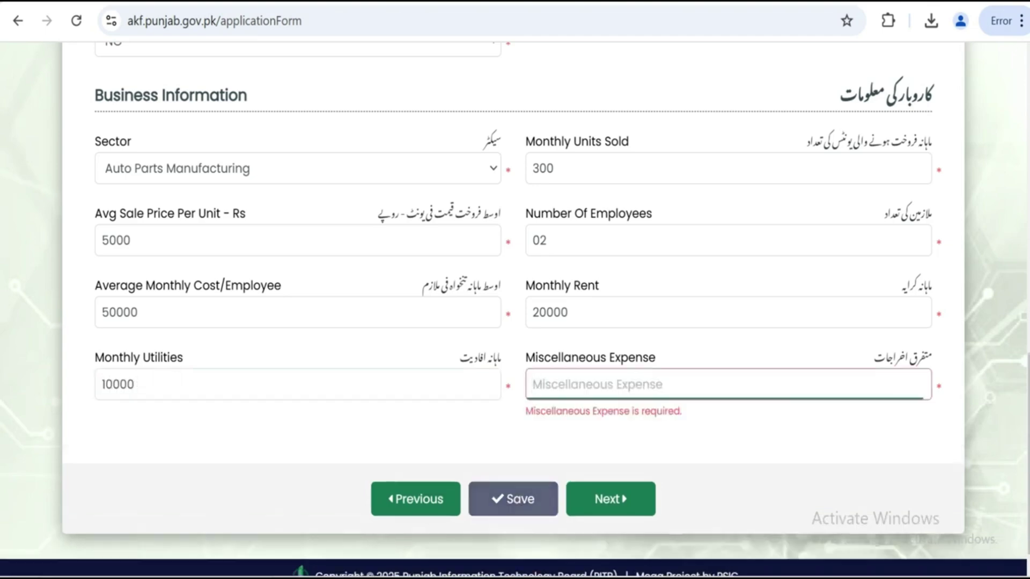
text(25000)
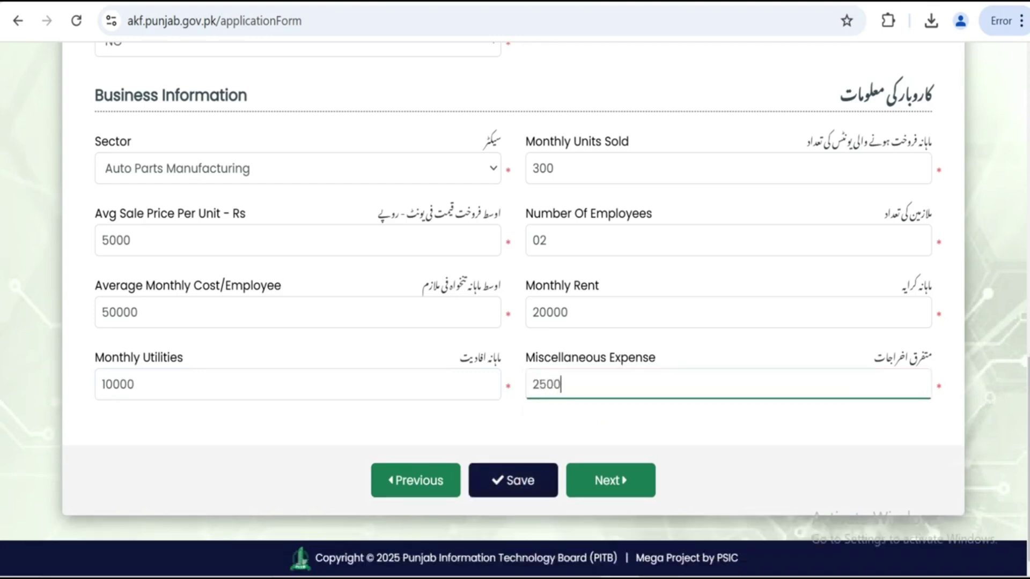
Save the business information and acknowledge the data-saved confirmation
click(521, 474)
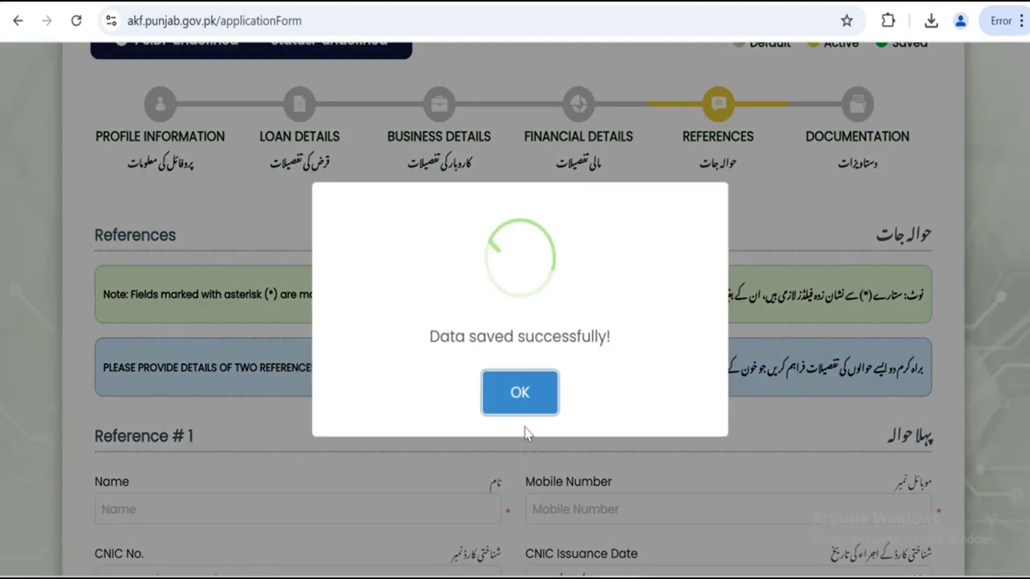
click(522, 394)
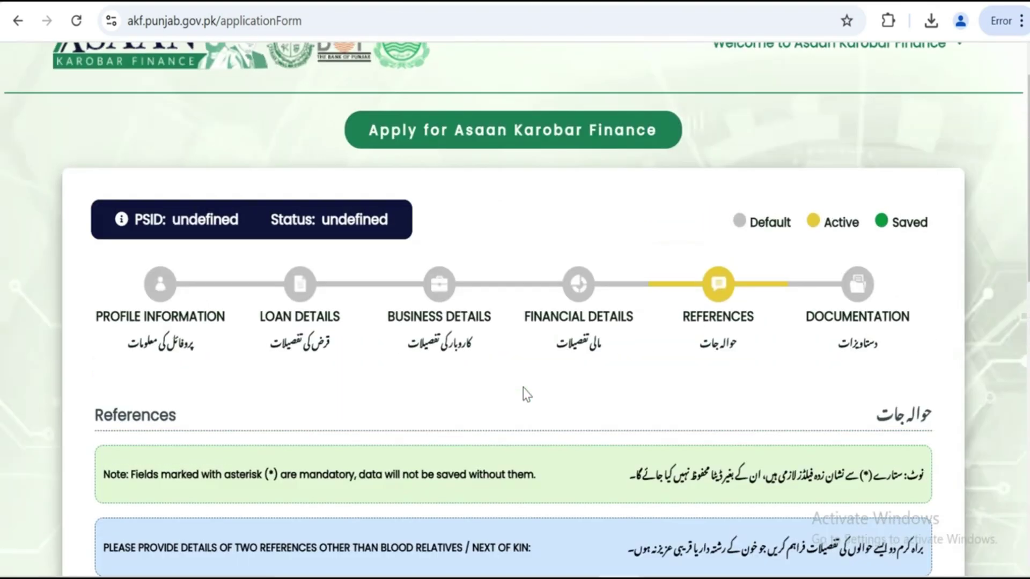
scroll(616, 329, down, 8)
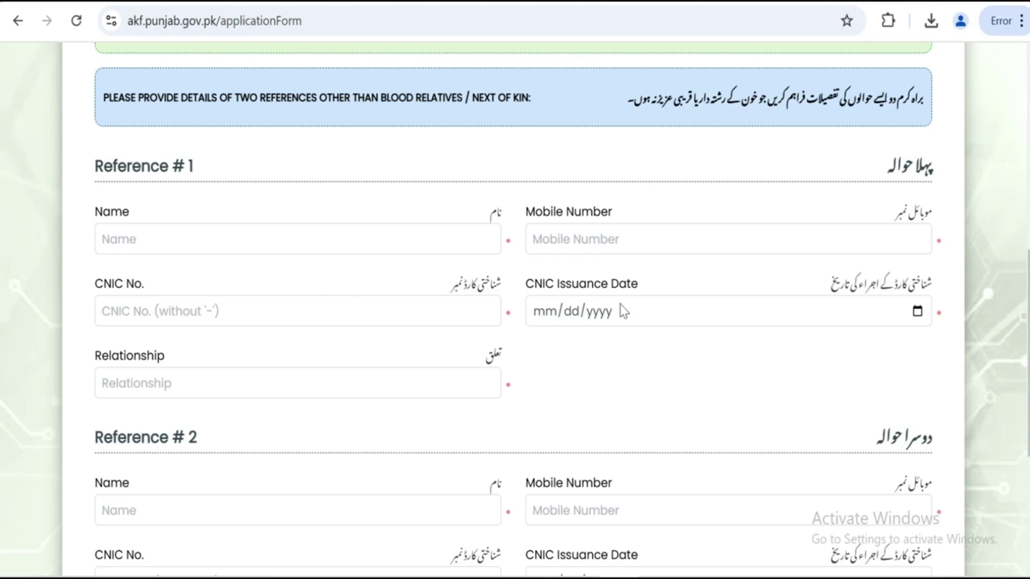
Save the details entered for Reference #1 and Reference #2
scroll(462, 338, down, 2)
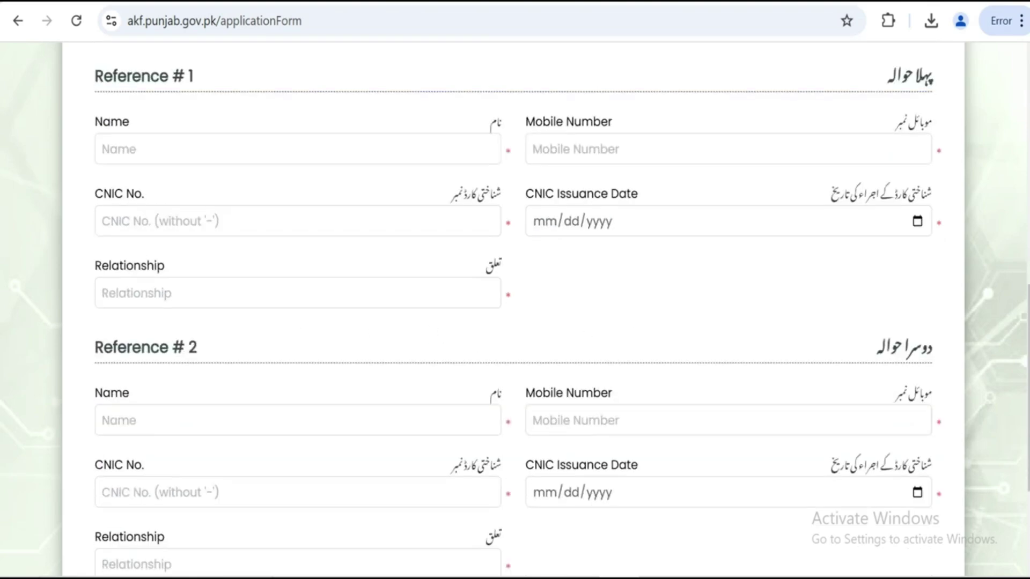
scroll(515, 290, down, 4)
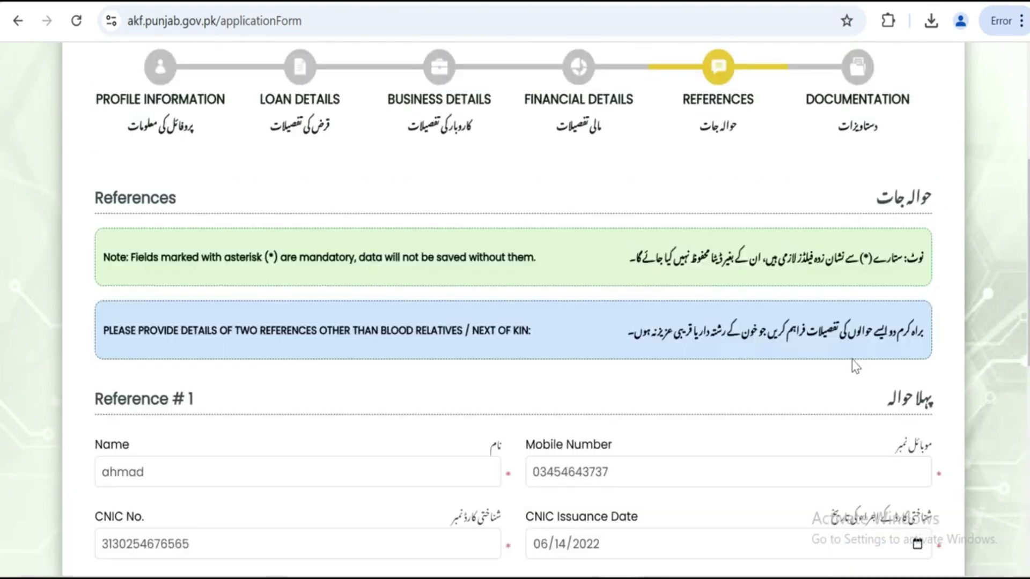
scroll(803, 209, down, 5)
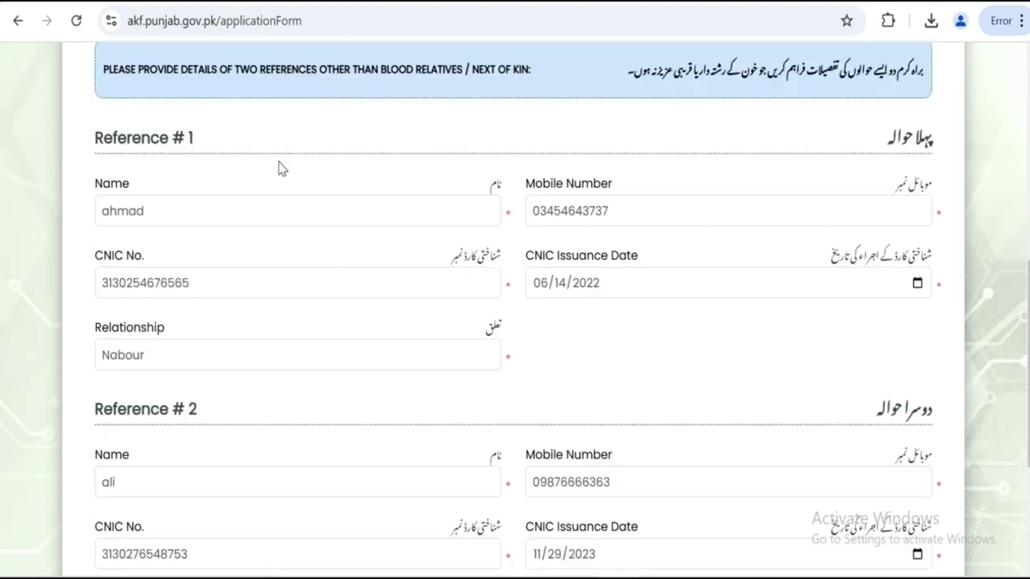
scroll(600, 184, down, 5)
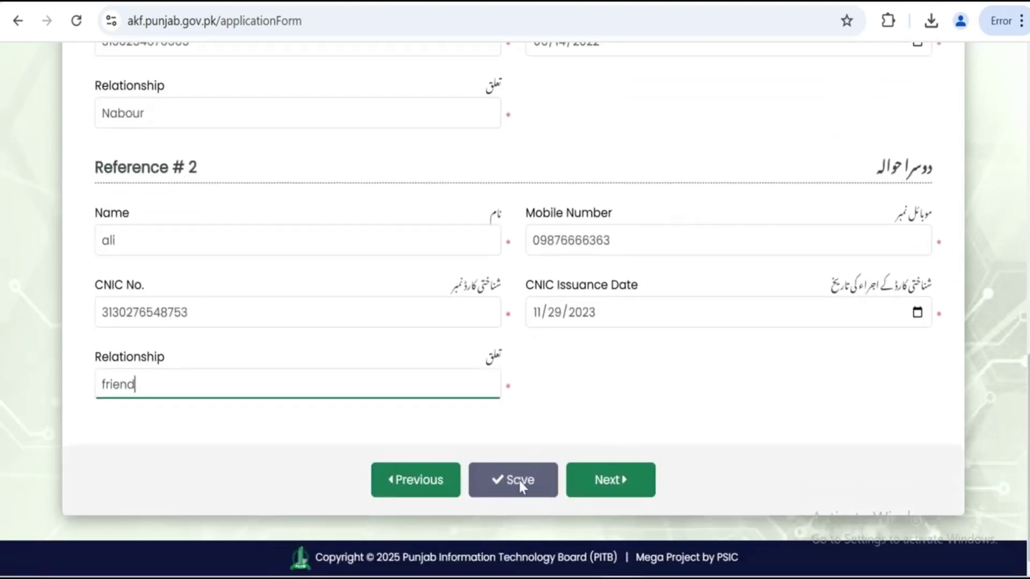
click(520, 483)
Move to Documentation and attach kTKo7BB8c.png as the passport size picture
click(633, 480)
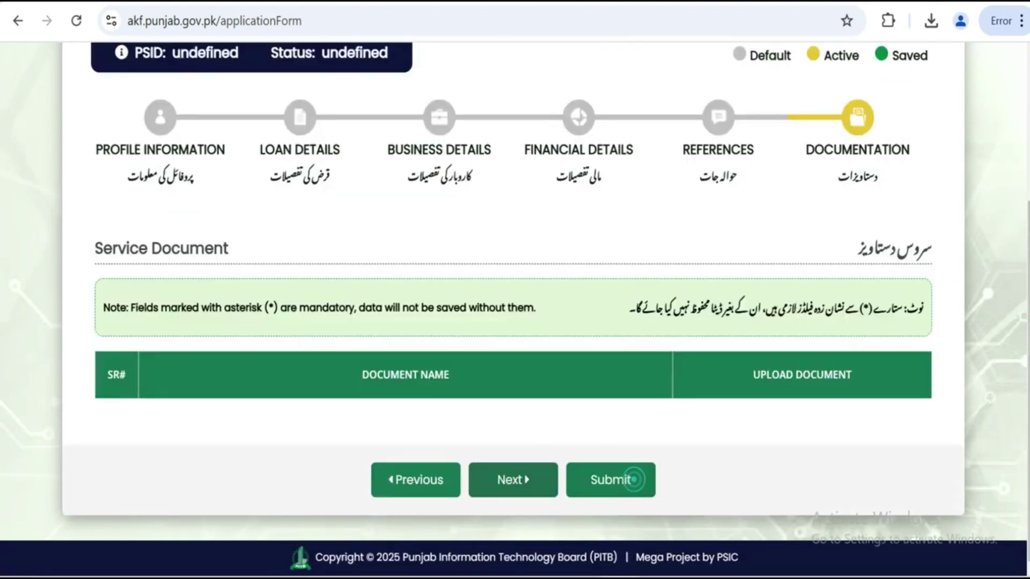
scroll(539, 311, up, 6)
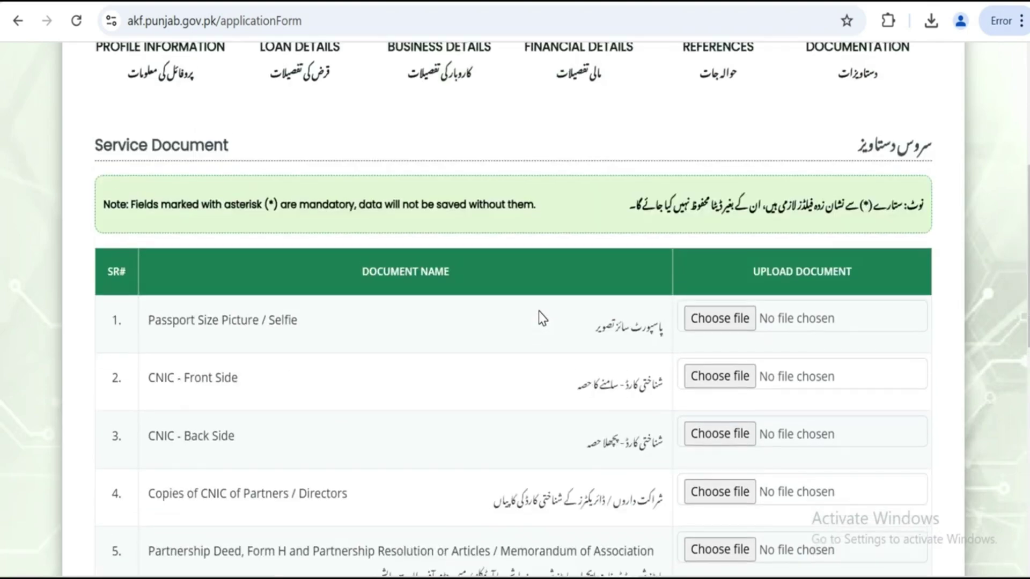
scroll(538, 305, up, 3)
scroll(539, 301, down, 3)
scroll(539, 295, down, 3)
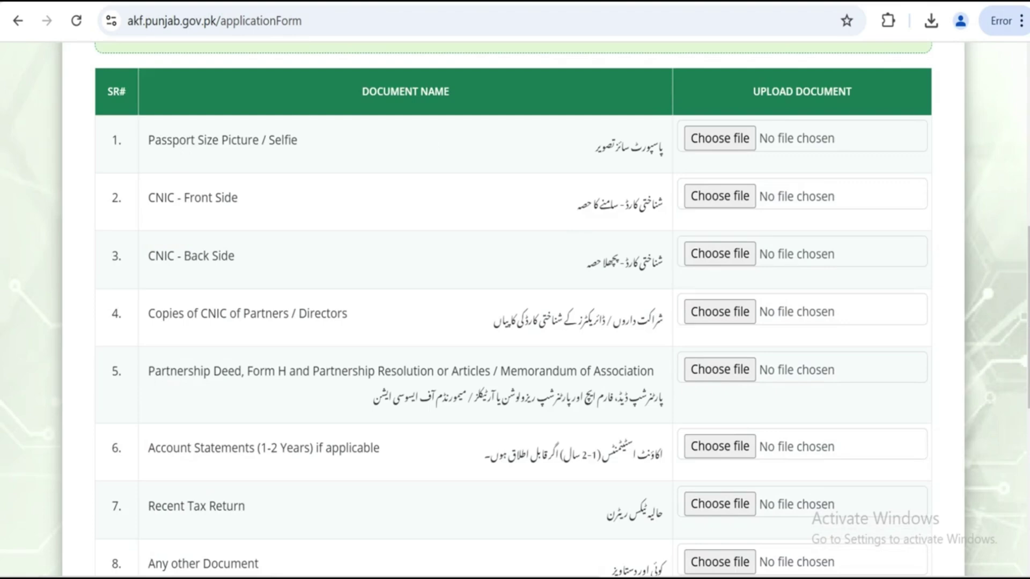
click(731, 138)
scroll(440, 177, down, 1)
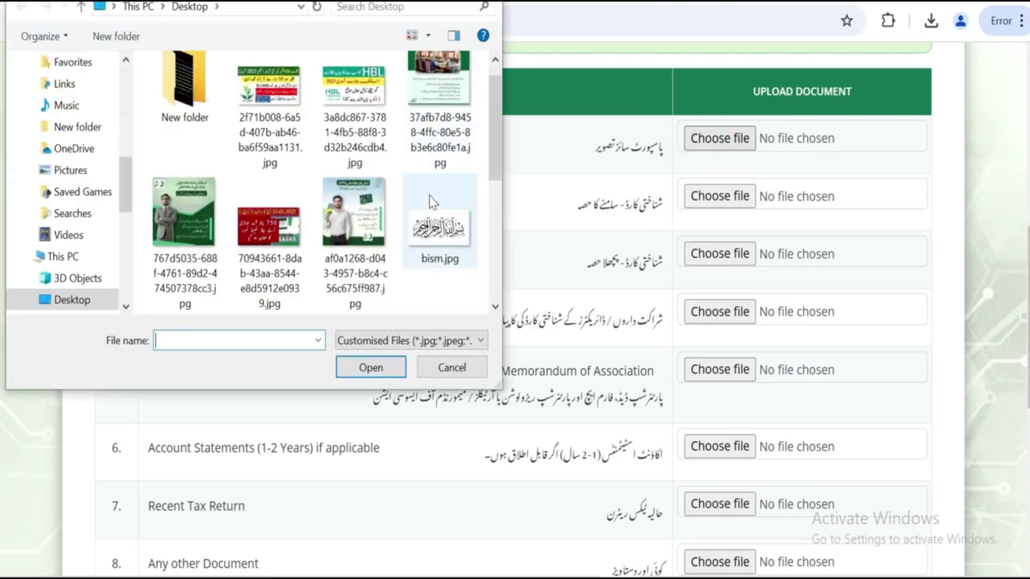
scroll(429, 195, down, 3)
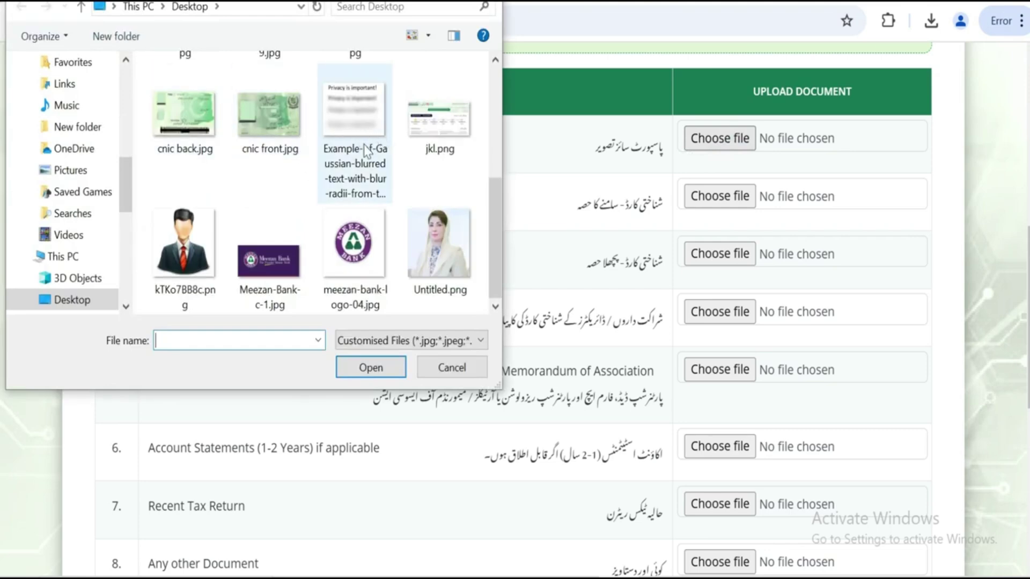
double_click(184, 244)
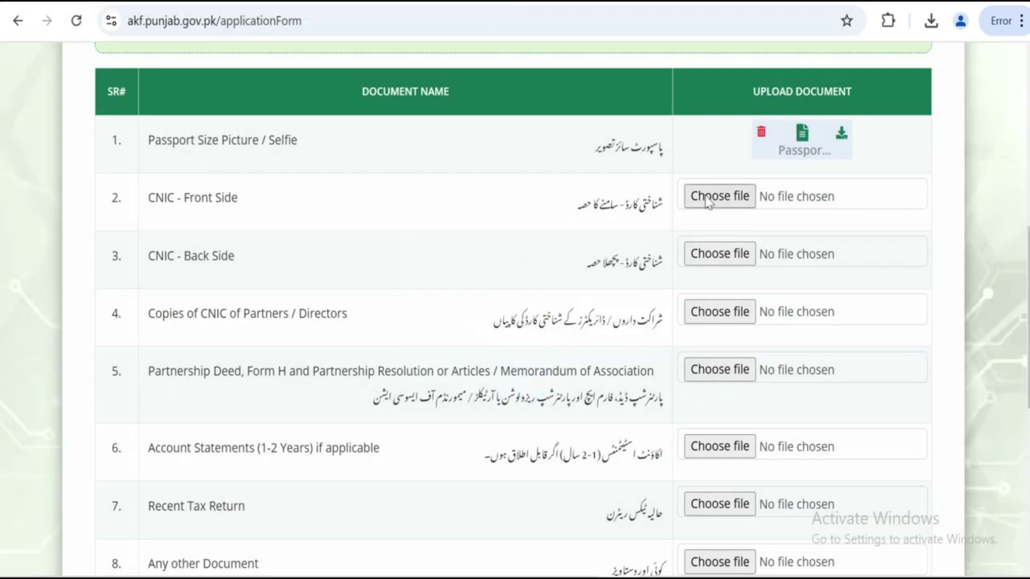
Upload cnic front.jpg to the CNIC front row
click(712, 202)
scroll(342, 223, down, 2)
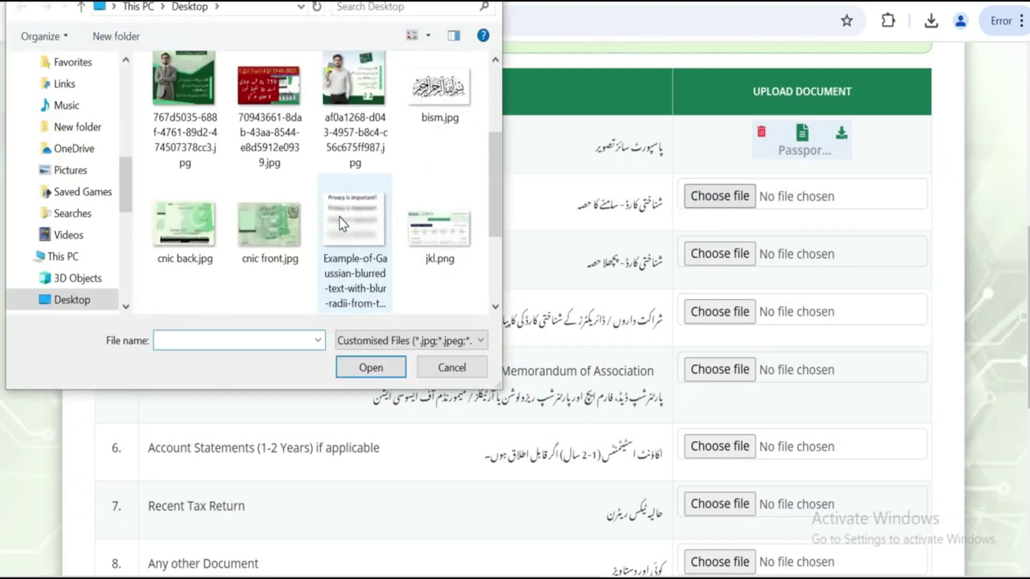
double_click(264, 223)
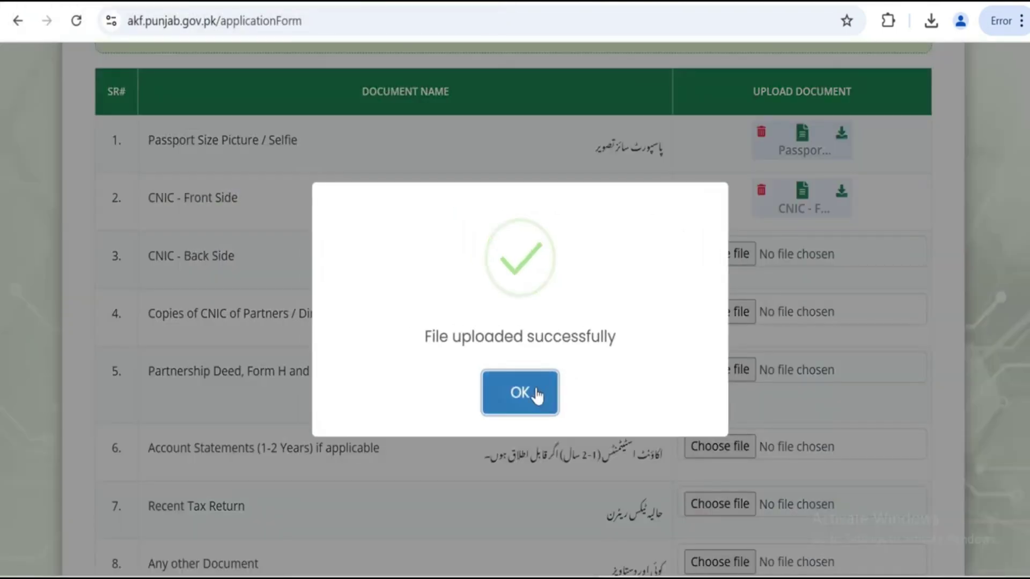
click(531, 395)
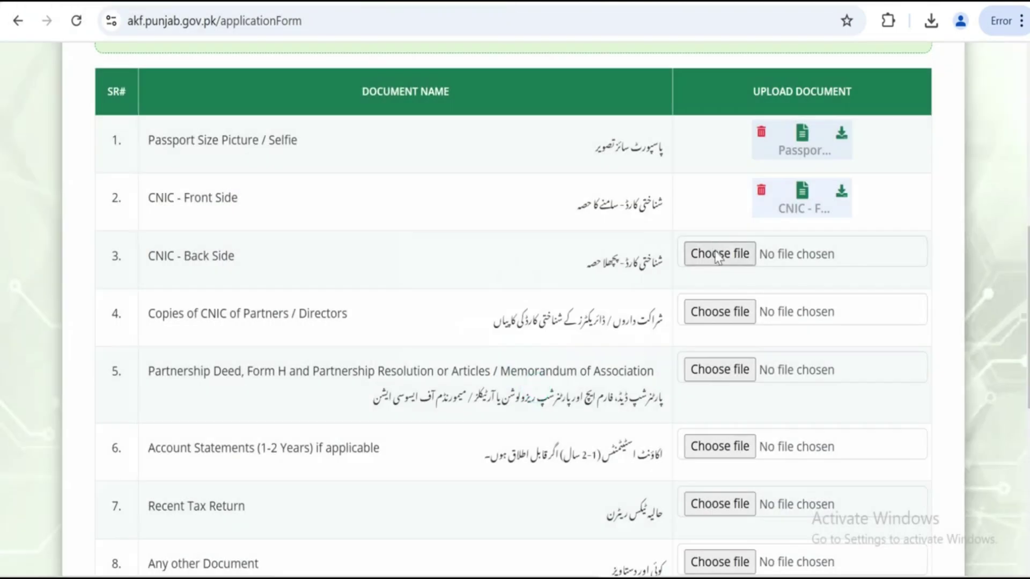
Upload cnic back.jpg to the CNIC back row
click(719, 254)
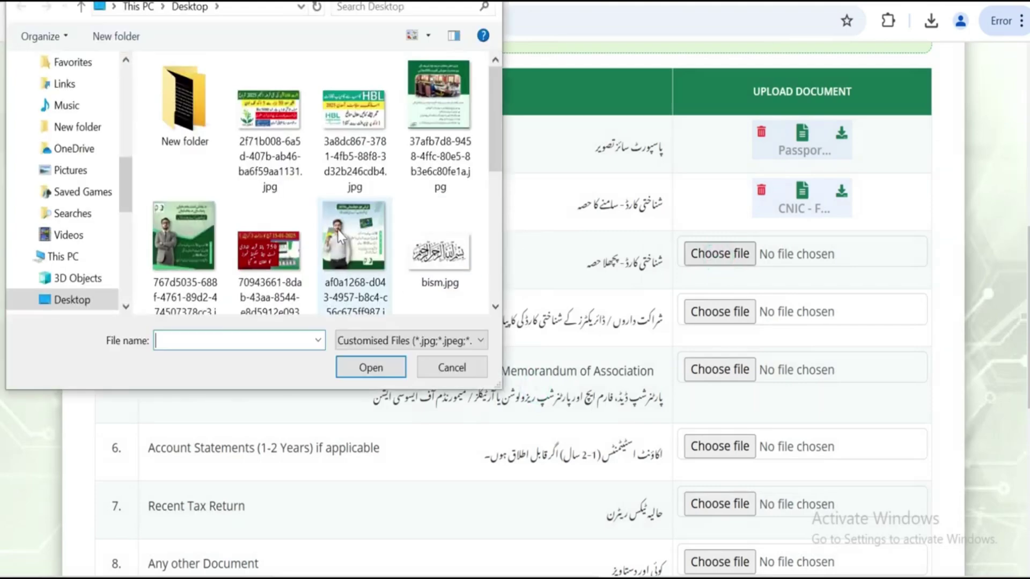
scroll(268, 183, down, 2)
click(192, 129)
double_click(192, 128)
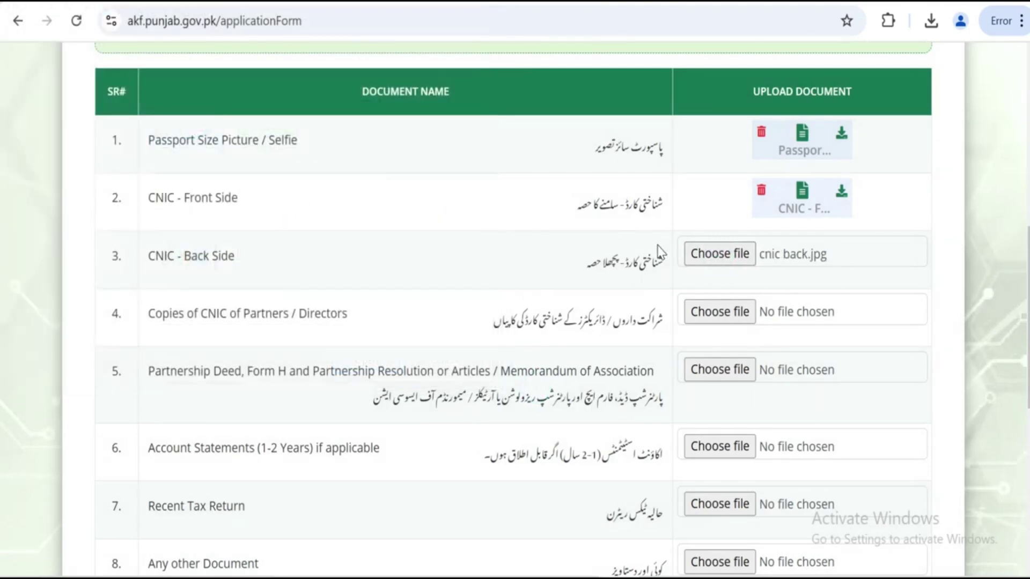
click(515, 384)
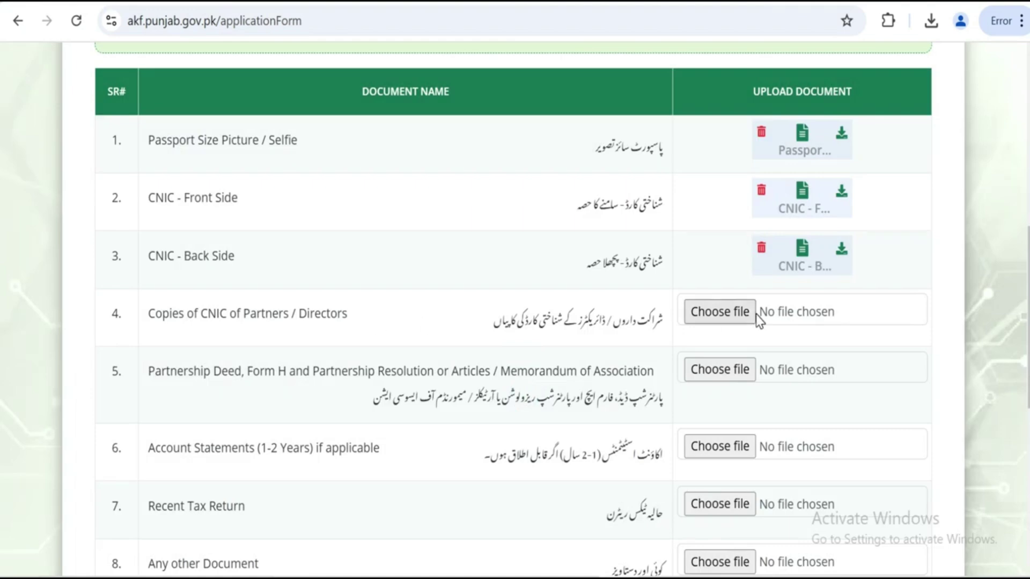
scroll(755, 315, down, 2)
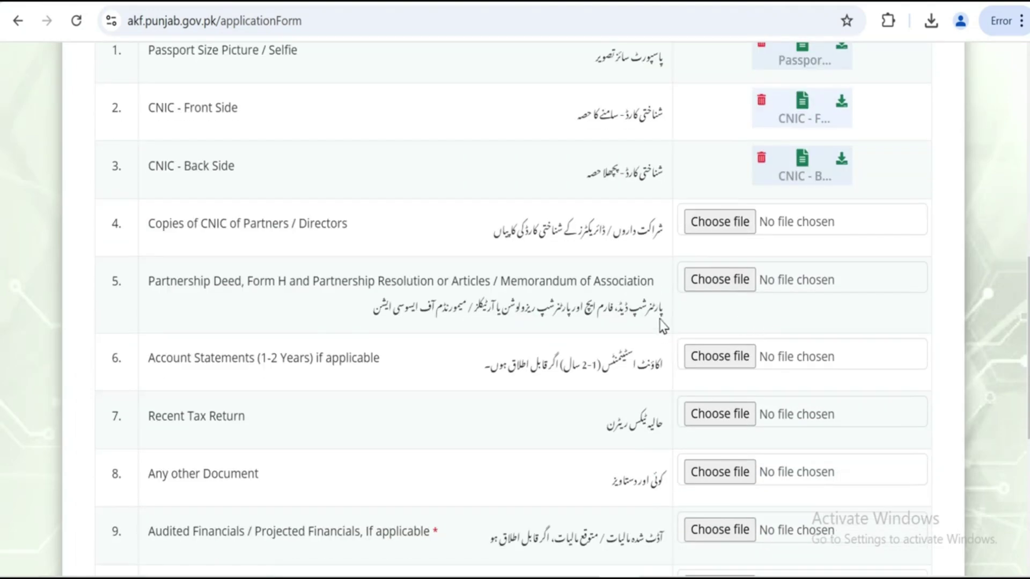
scroll(430, 334, down, 2)
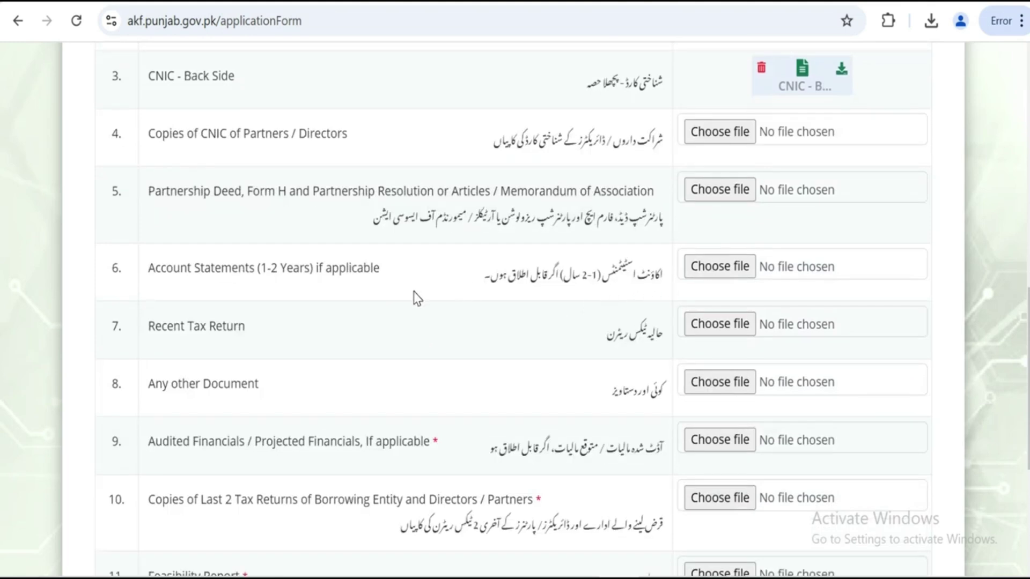
scroll(417, 298, down, 5)
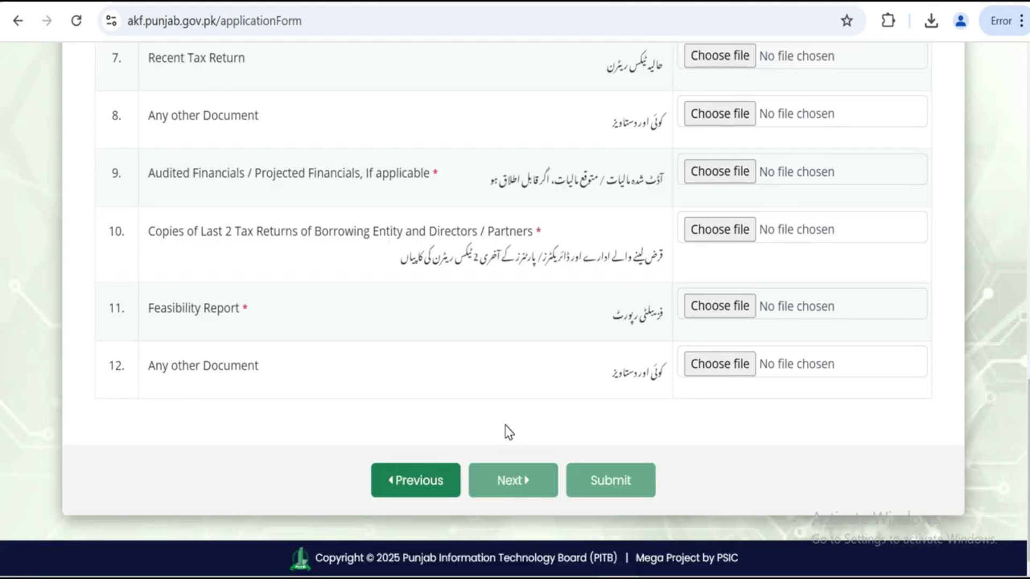
scroll(508, 432, up, 12)
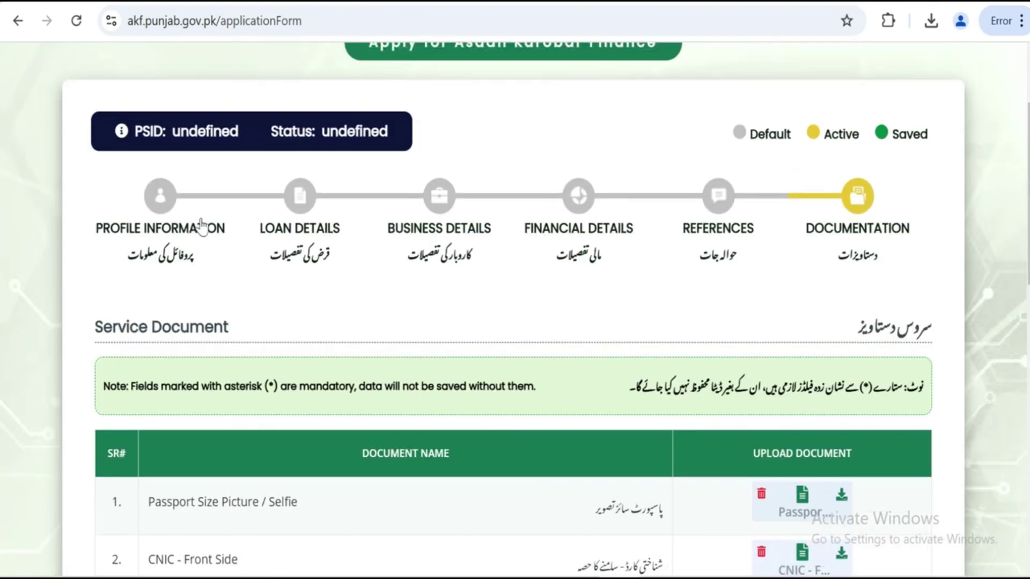
scroll(606, 236, down, 5)
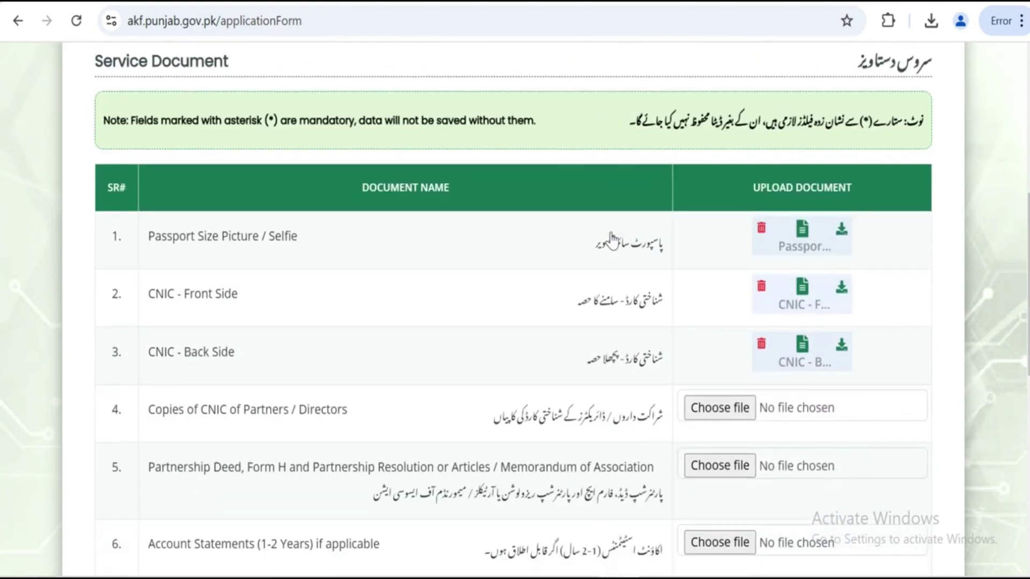
scroll(612, 239, down, 2)
scroll(615, 238, down, 7)
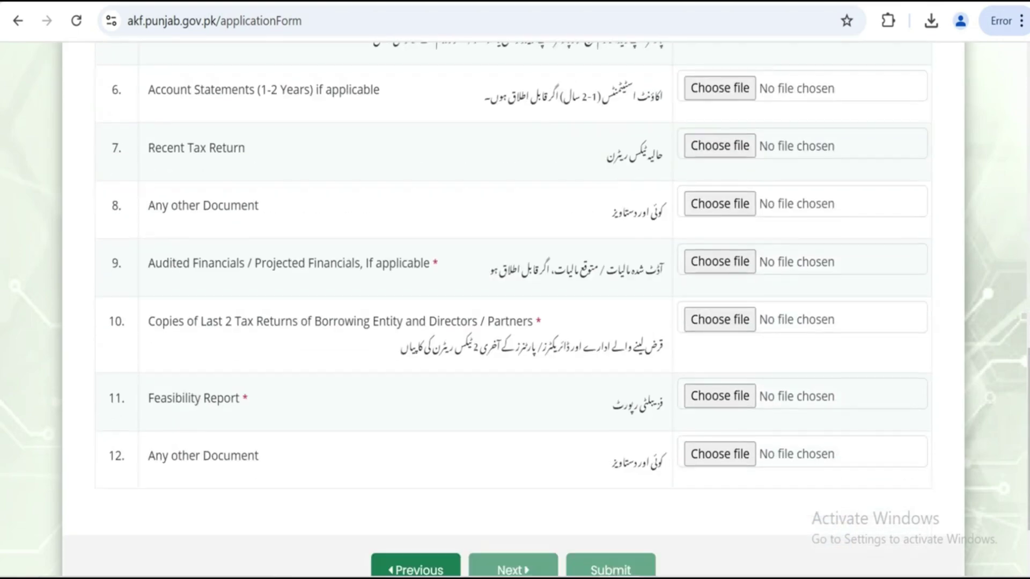
scroll(603, 263, up, 13)
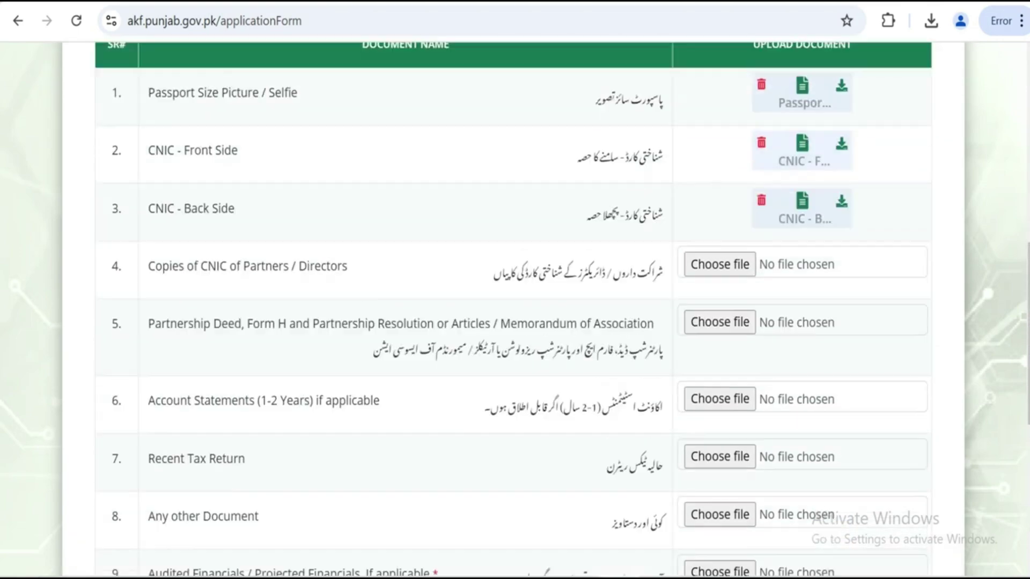
scroll(603, 266, up, 1)
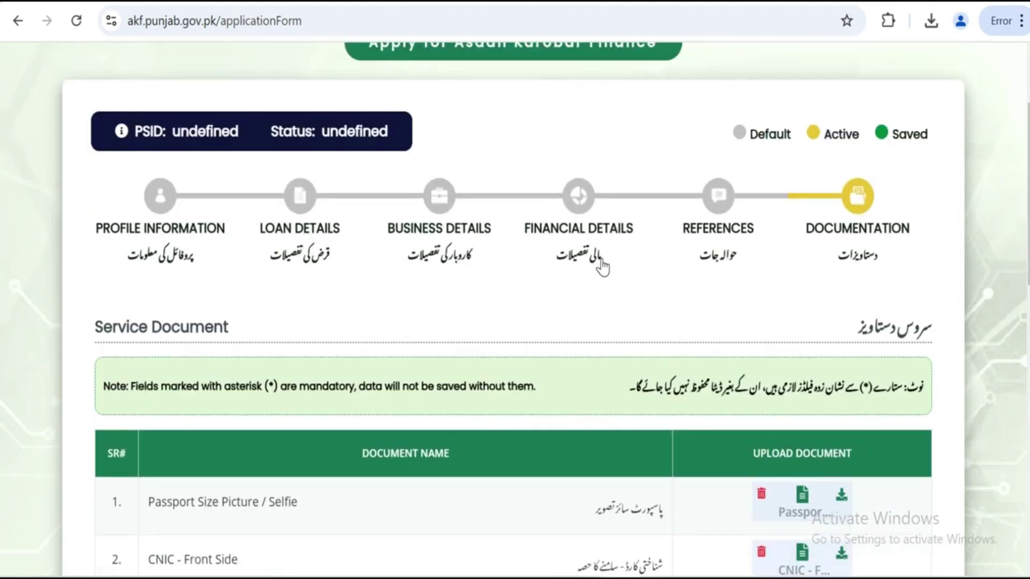
scroll(602, 267, down, 10)
scroll(602, 267, up, 10)
scroll(793, 292, down, 13)
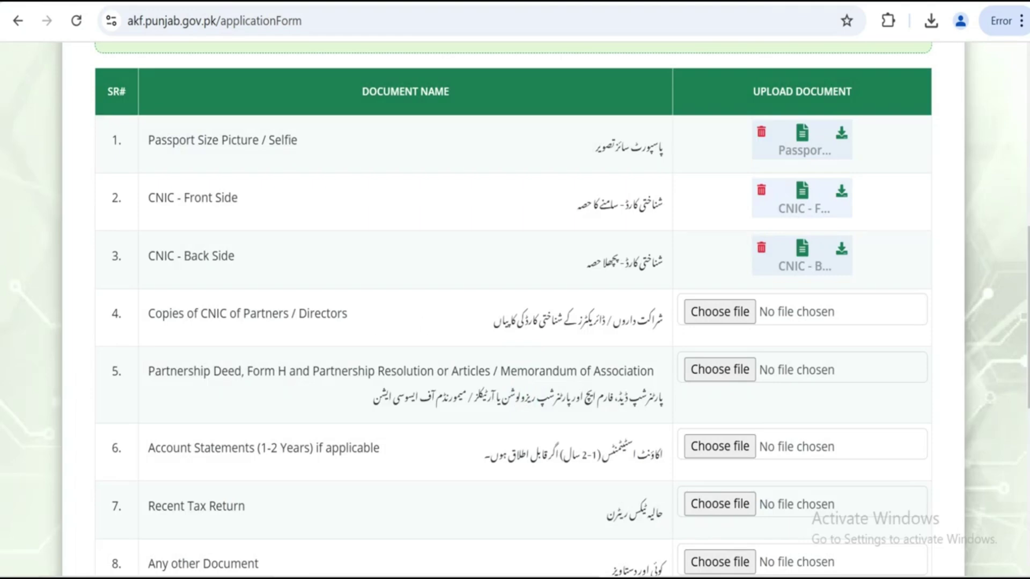
scroll(759, 322, down, 2)
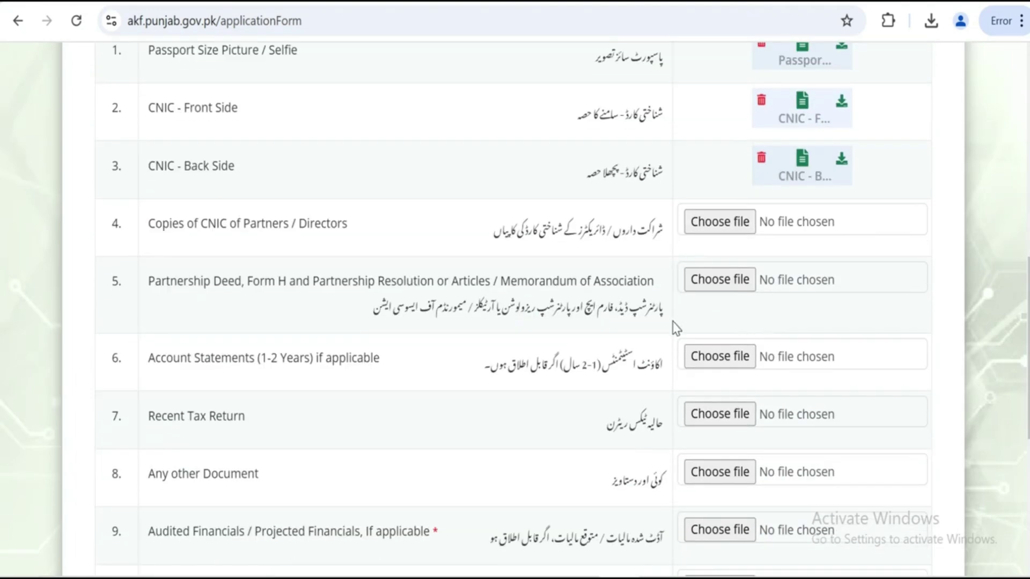
scroll(429, 334, down, 1)
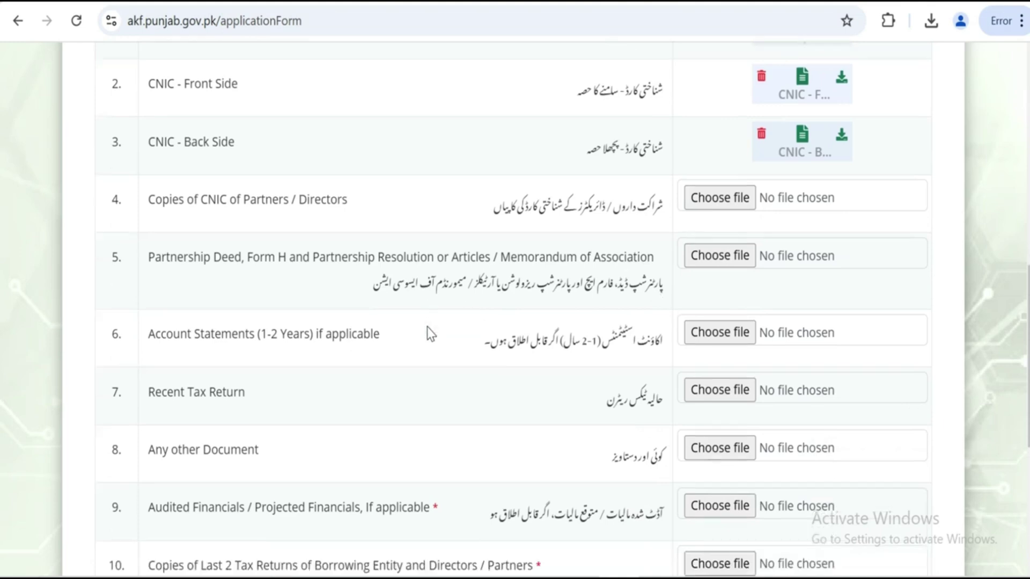
scroll(429, 333, down, 1)
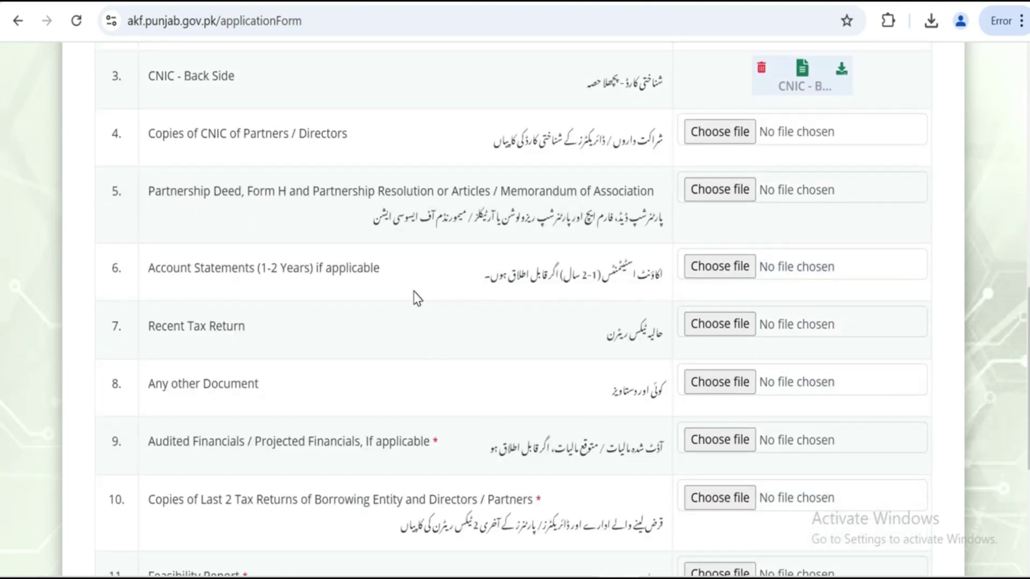
scroll(508, 432, down, 4)
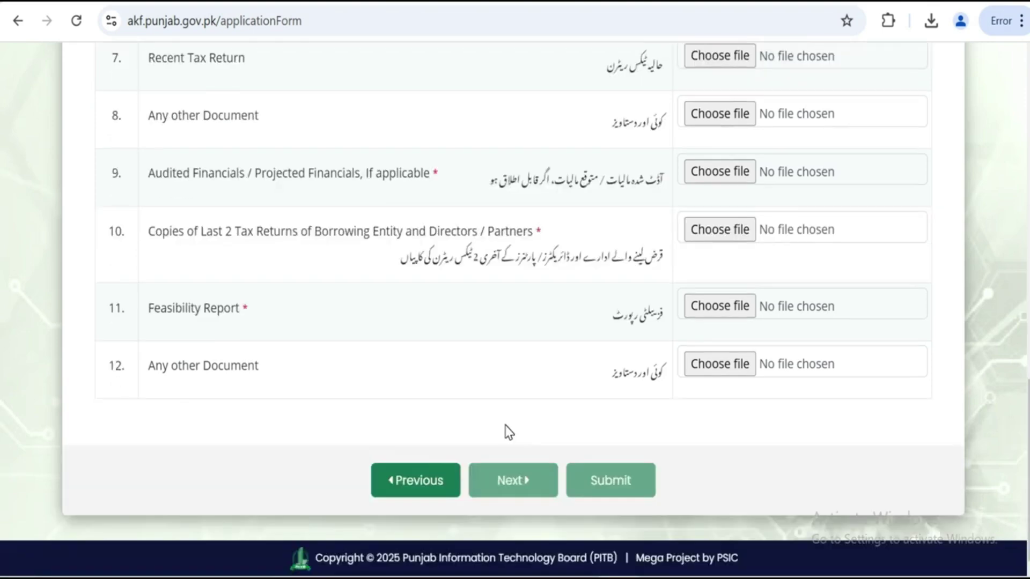
scroll(509, 433, up, 12)
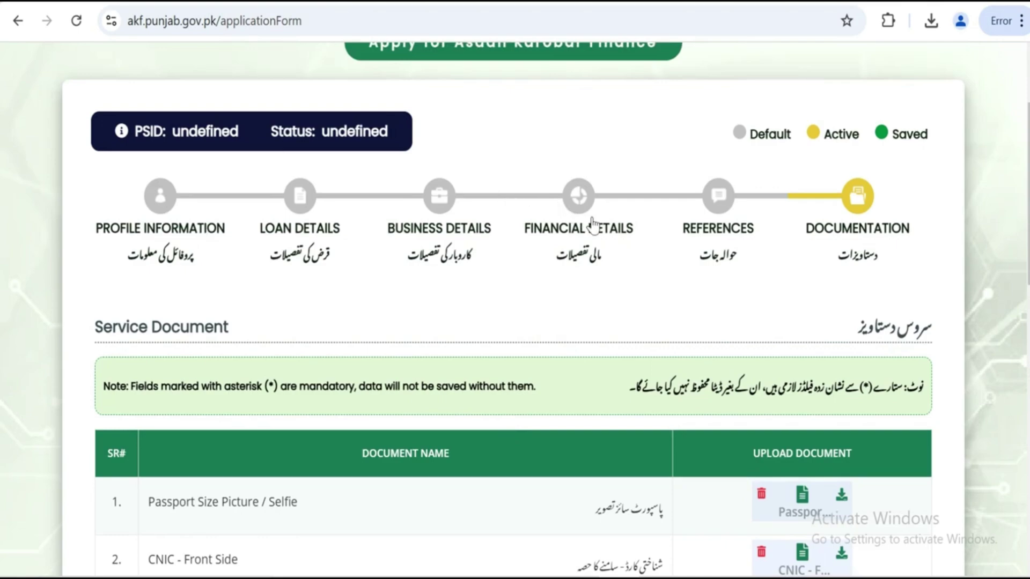
scroll(613, 241, down, 4)
scroll(612, 241, down, 2)
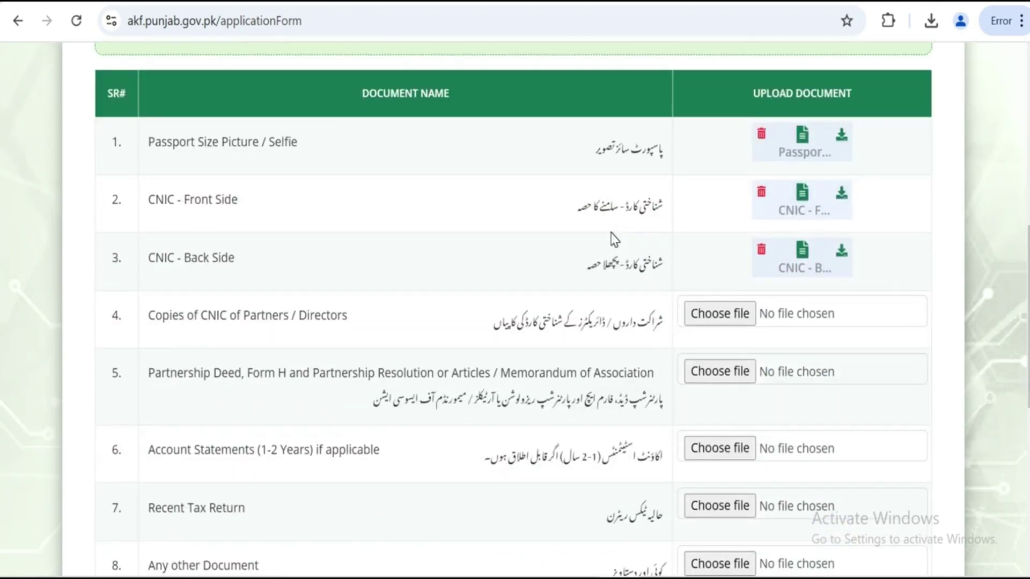
scroll(614, 239, down, 6)
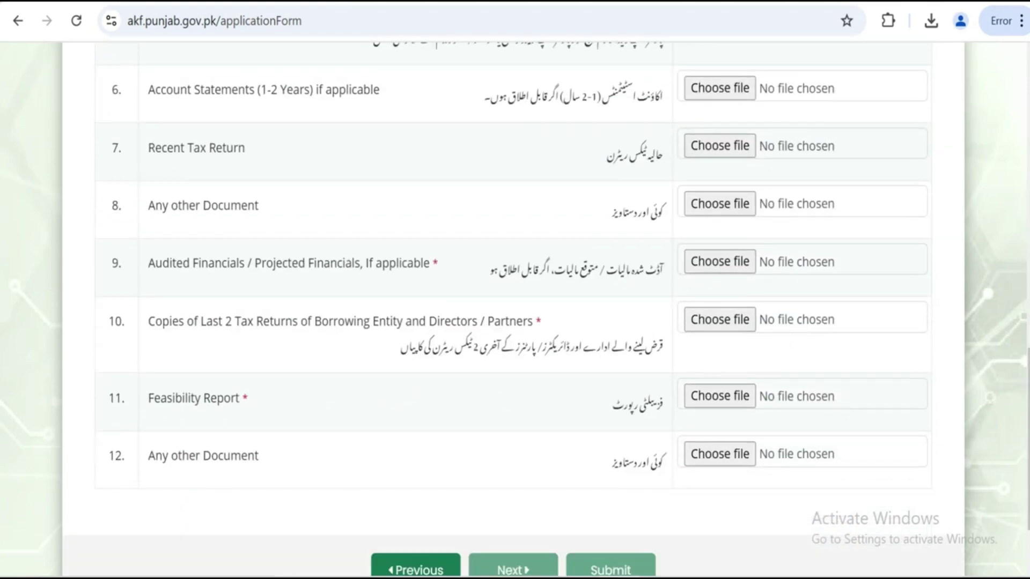
scroll(605, 266, up, 10)
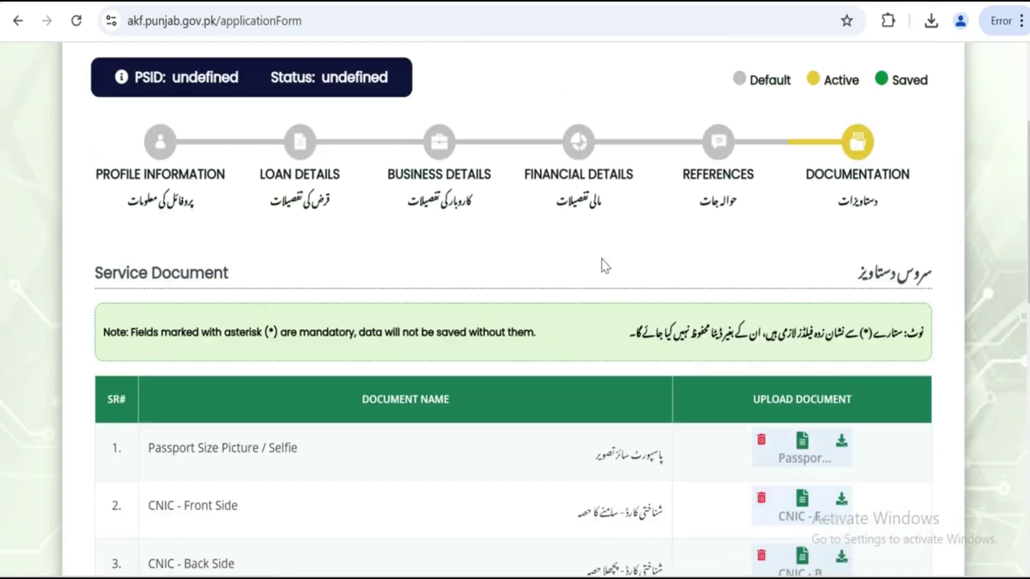
scroll(604, 265, up, 1)
scroll(602, 264, down, 11)
scroll(601, 263, up, 11)
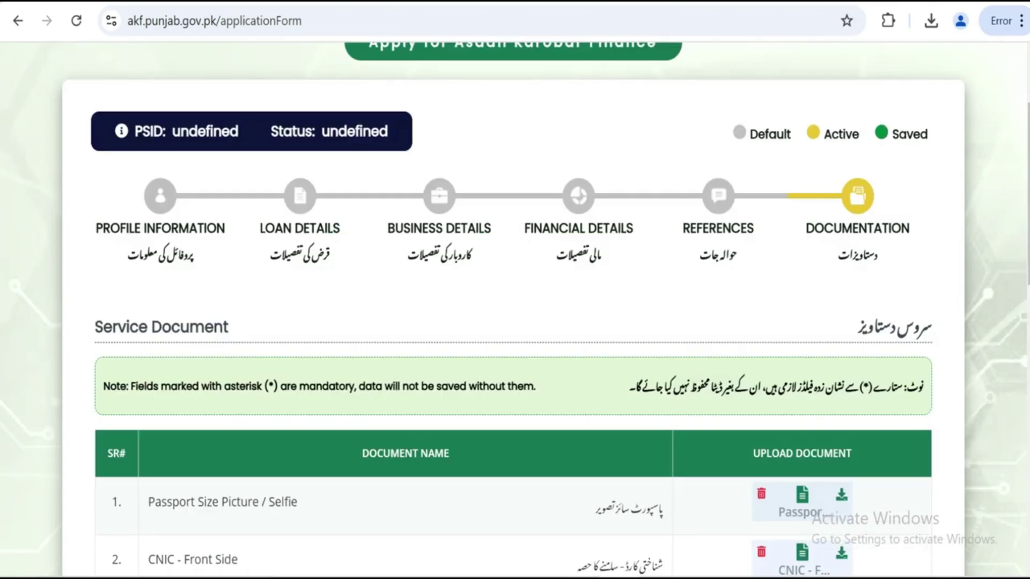
scroll(793, 288, down, 13)
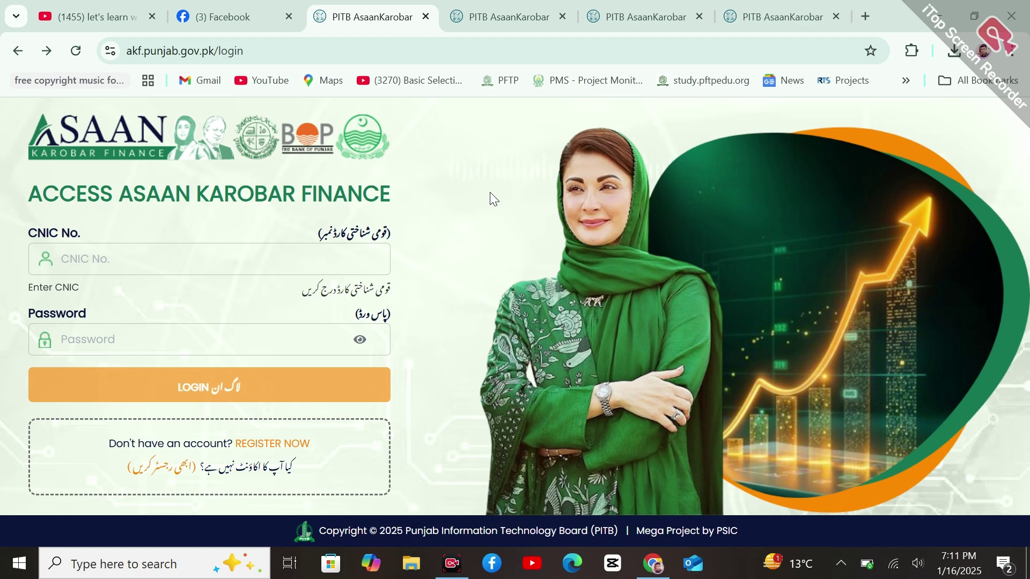
Leave the portal for the Facebook page tab, then bring up the YouTube channel tab
click(231, 17)
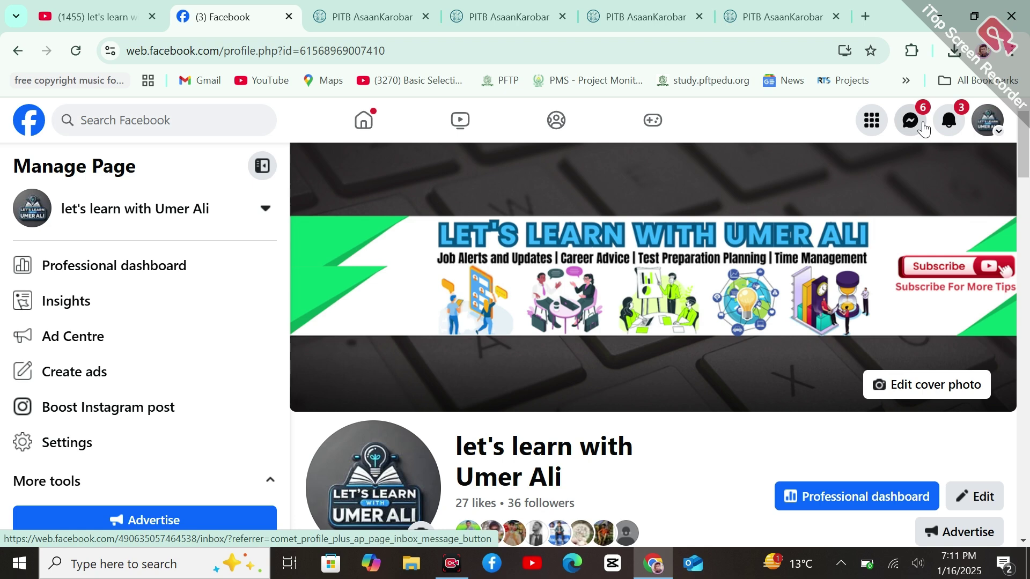
click(112, 7)
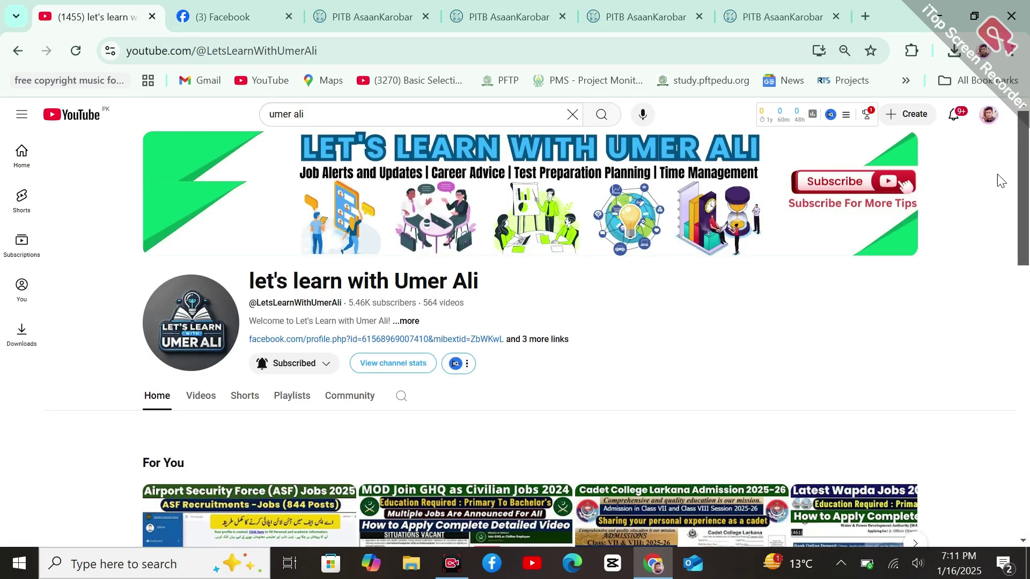
scroll(1028, 180, down, 3)
scroll(1027, 180, up, 3)
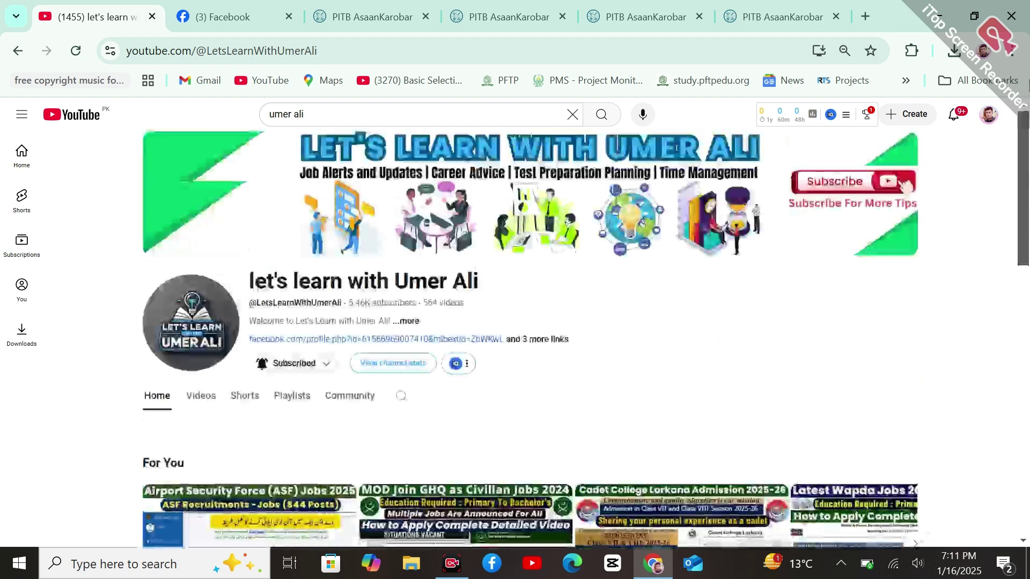